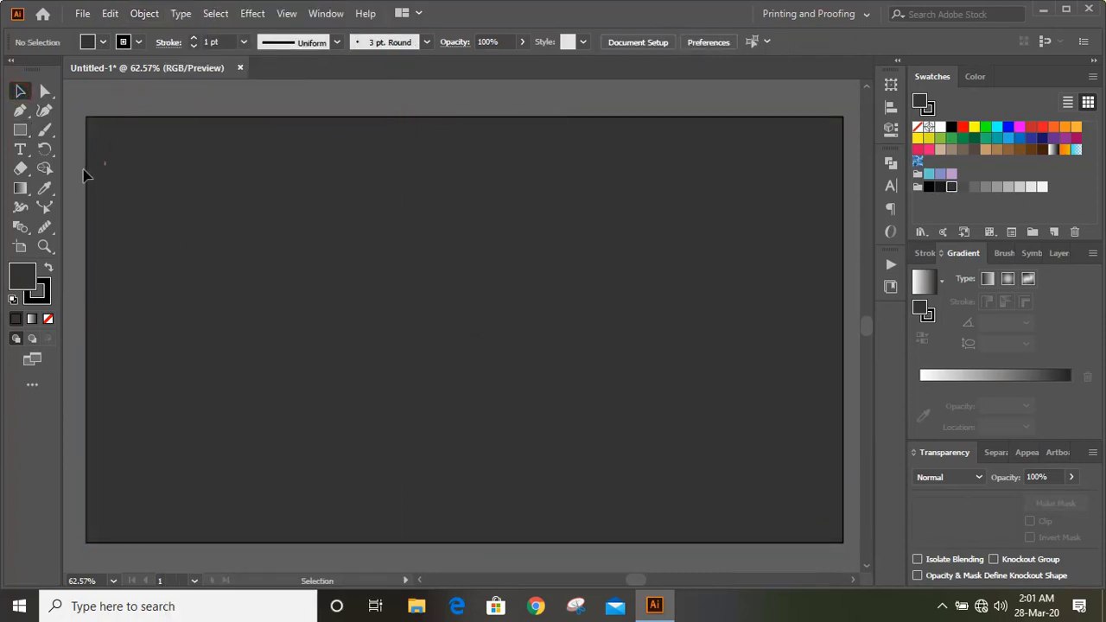
# Select the Pencil tool with fill set to None and a white (FFFFFF) stroke
pyautogui.click(44, 133)
pyautogui.click(131, 172)
pyautogui.click(48, 320)
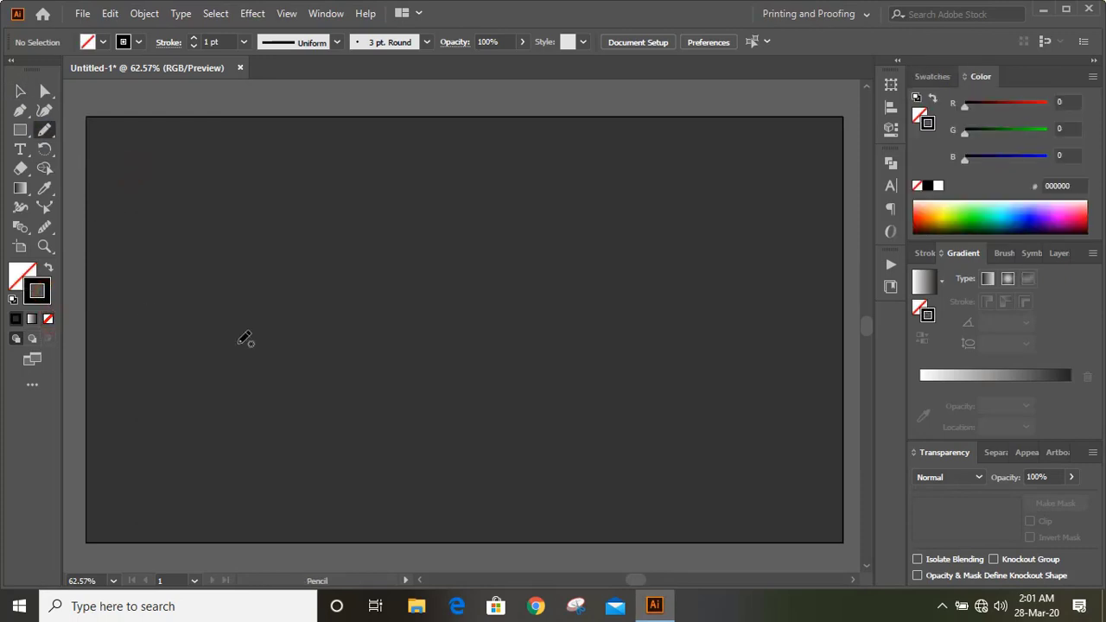
pyautogui.scroll(-1, 389, 384)
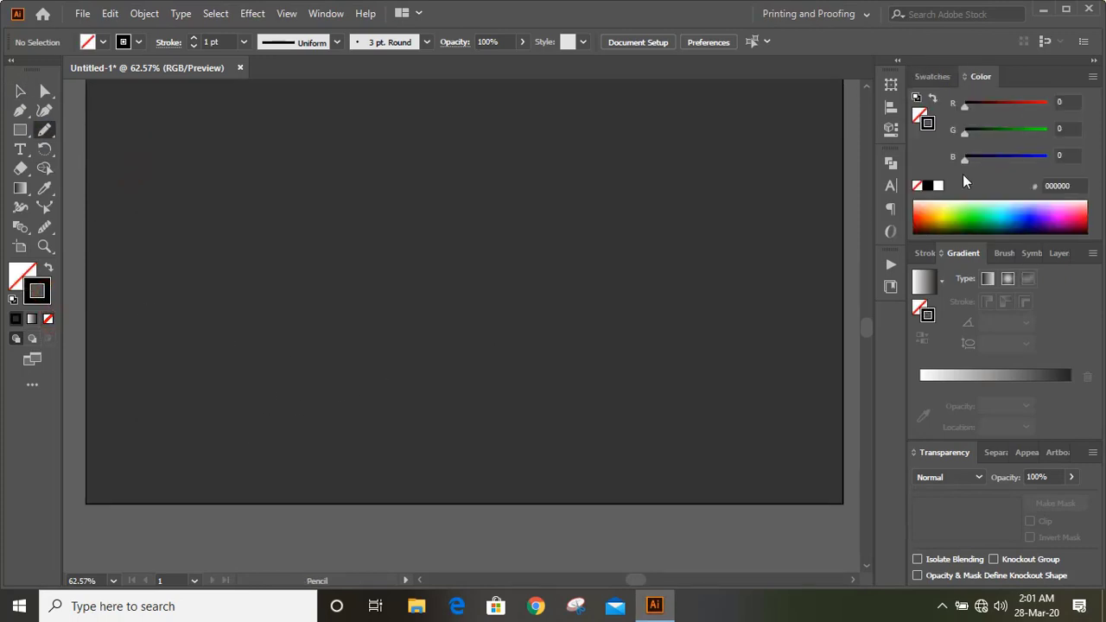
pyautogui.click(938, 186)
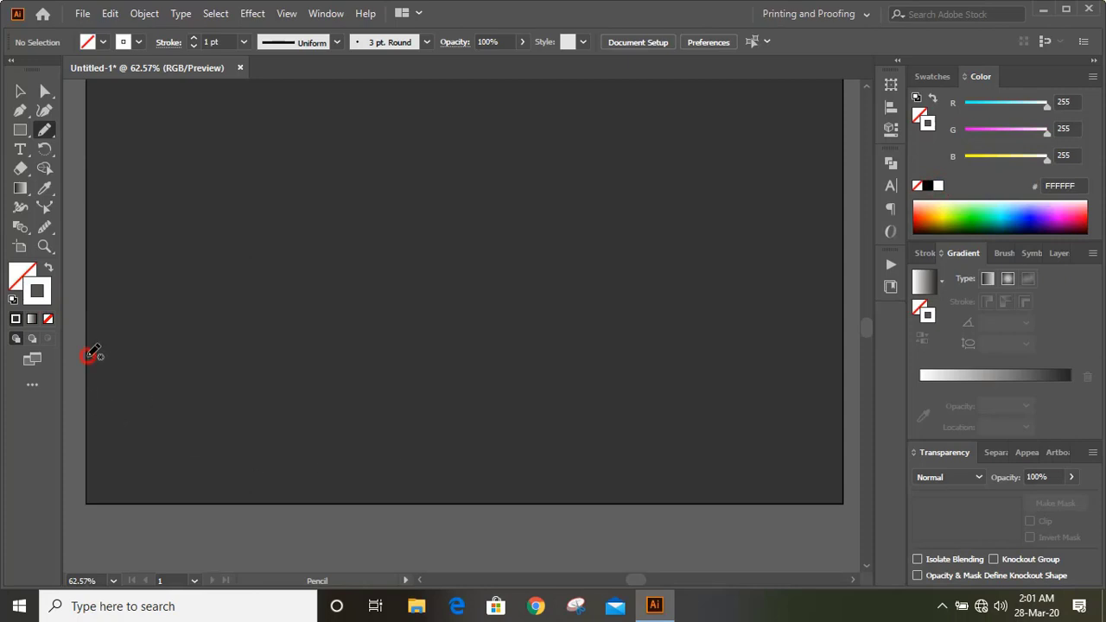
# Draw the first wavy Pencil lines across the artboard, from edge to edge
pyautogui.moveTo(95, 355)
pyautogui.mouseDown()
pyautogui.moveTo(394, 412)
pyautogui.moveTo(494, 418)
pyautogui.moveTo(705, 401)
pyautogui.moveTo(849, 362)
pyautogui.mouseUp()
pyautogui.click(19, 91)
pyautogui.click(66, 271)
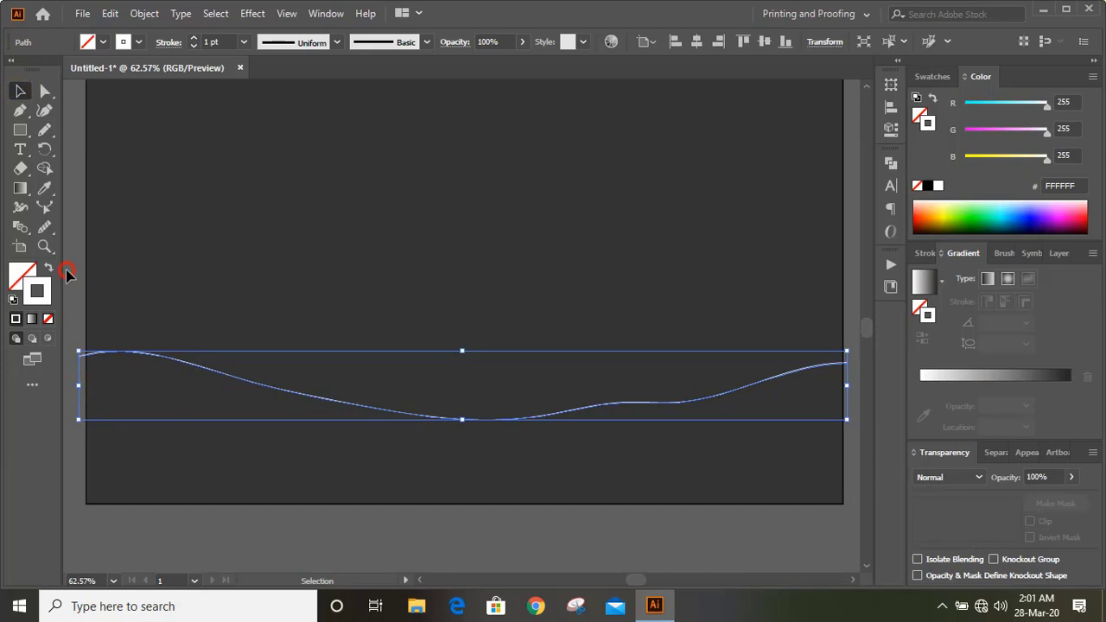
pyautogui.press('n')
pyautogui.moveTo(84, 274)
pyautogui.mouseDown()
pyautogui.moveTo(160, 268)
pyautogui.moveTo(201, 247)
pyautogui.moveTo(246, 249)
pyautogui.moveTo(325, 304)
pyautogui.moveTo(382, 294)
pyautogui.moveTo(496, 380)
pyautogui.moveTo(587, 420)
pyautogui.mouseUp()
pyautogui.moveTo(844, 224)
pyautogui.mouseDown()
pyautogui.moveTo(766, 218)
pyautogui.moveTo(623, 280)
pyautogui.moveTo(552, 336)
pyautogui.moveTo(444, 378)
pyautogui.mouseUp()
# Add more overlapping ridge lines across the artboard, including one from the right edge
pyautogui.scroll(2, 82, 328)
pyautogui.moveTo(81, 329)
pyautogui.mouseDown()
pyautogui.moveTo(141, 280)
pyautogui.moveTo(192, 262)
pyautogui.moveTo(432, 239)
pyautogui.moveTo(469, 219)
pyautogui.moveTo(695, 325)
pyautogui.mouseUp()
pyautogui.scroll(2, 575, 328)
pyautogui.moveTo(572, 335)
pyautogui.mouseDown()
pyautogui.moveTo(717, 284)
pyautogui.moveTo(851, 321)
pyautogui.mouseUp()
pyautogui.moveTo(76, 345)
pyautogui.mouseDown()
pyautogui.moveTo(239, 274)
pyautogui.moveTo(362, 267)
pyautogui.moveTo(457, 301)
pyautogui.moveTo(540, 279)
pyautogui.moveTo(642, 286)
pyautogui.moveTo(717, 311)
pyautogui.mouseUp()
pyautogui.moveTo(846, 274)
pyautogui.mouseDown()
pyautogui.moveTo(766, 258)
pyautogui.moveTo(641, 311)
pyautogui.mouseUp()
# Select all the lines and drag the top bounding-box handle down to lower the ridges
pyautogui.press('v')
pyautogui.scroll(-2, 345, 170)
pyautogui.moveTo(215, 164); pyautogui.dragTo(774, 412)
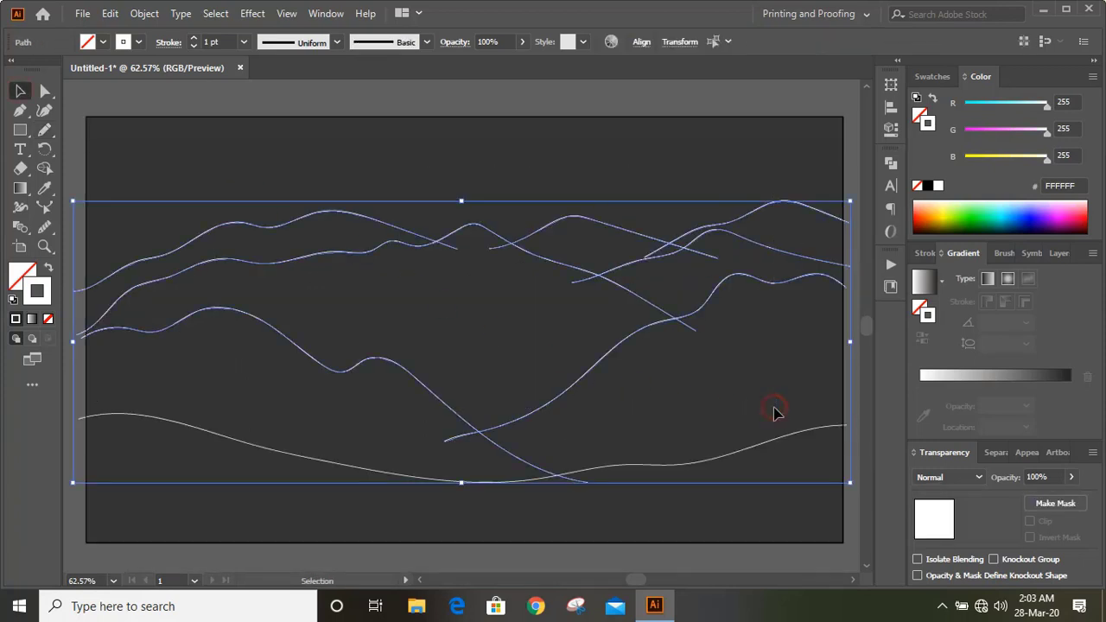
pyautogui.moveTo(462, 202); pyautogui.dragTo(461, 242)
pyautogui.click(488, 190)
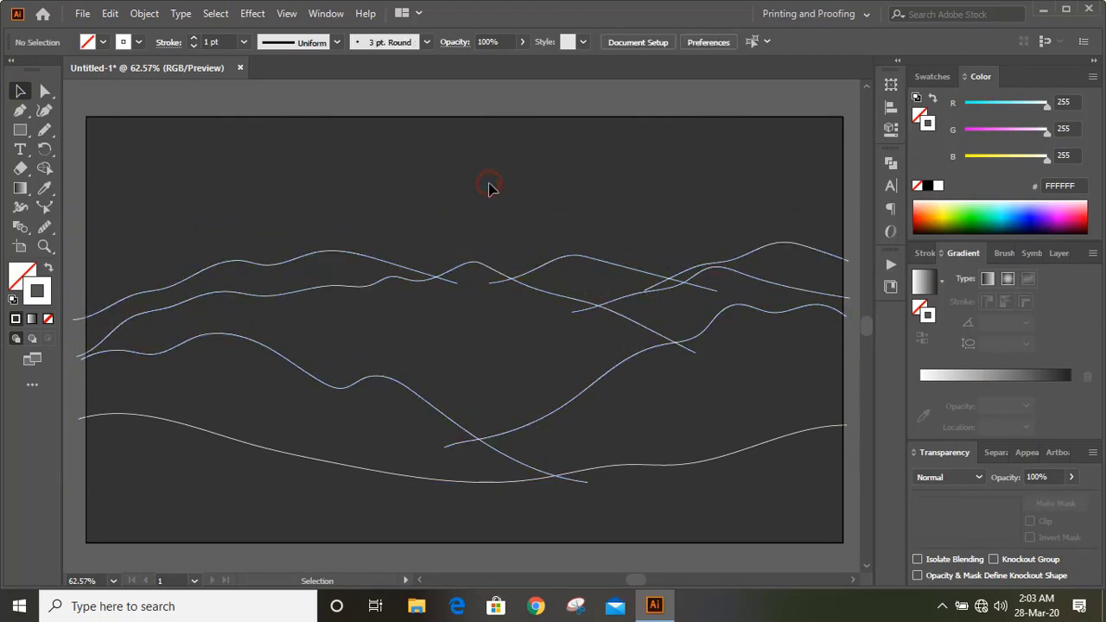
# Unlock all objects, select the lines and background, and pick the Shape Builder tool
pyautogui.click(144, 13)
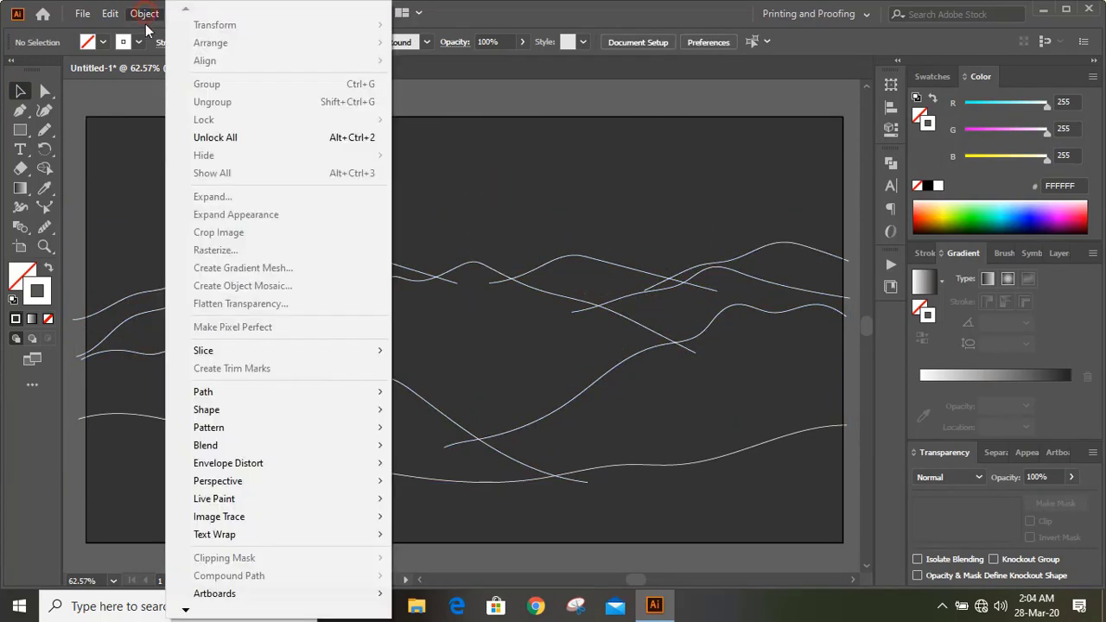
pyautogui.click(244, 141)
pyautogui.moveTo(139, 93); pyautogui.dragTo(821, 531)
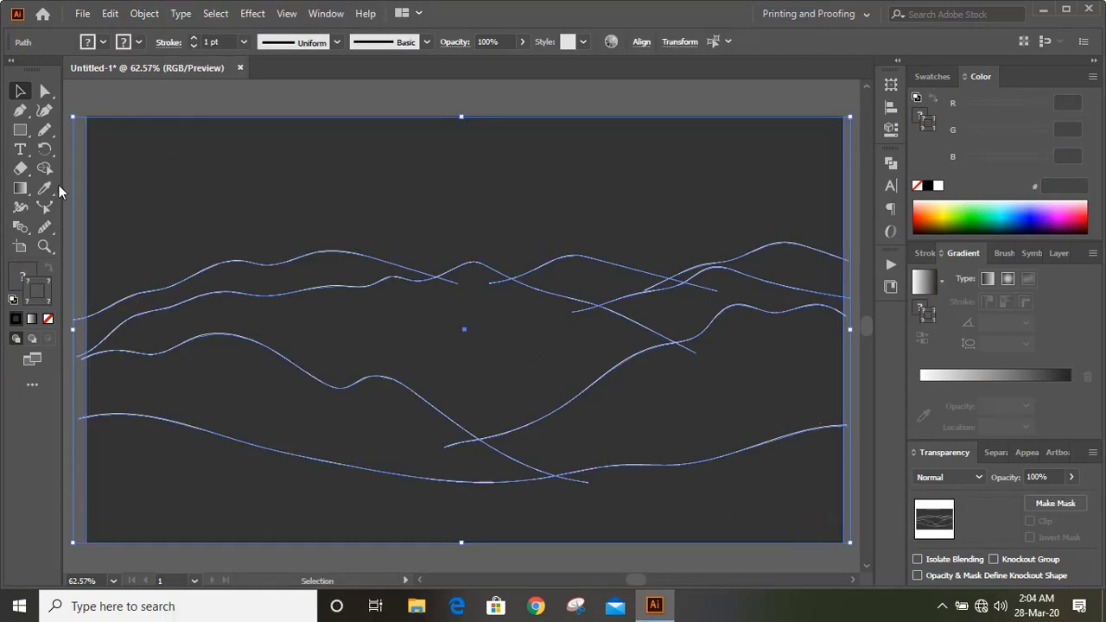
pyautogui.click(45, 169)
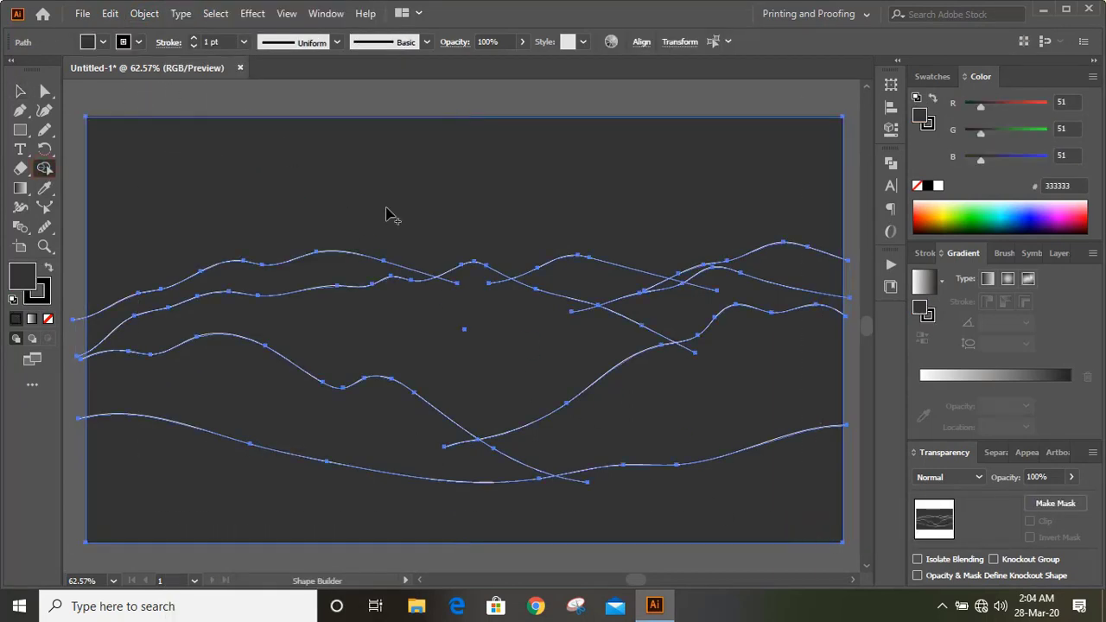
# Fill the bottom ground orange, the left and right hills blue, and the middle region light blue
pyautogui.click(936, 210)
pyautogui.click(267, 486)
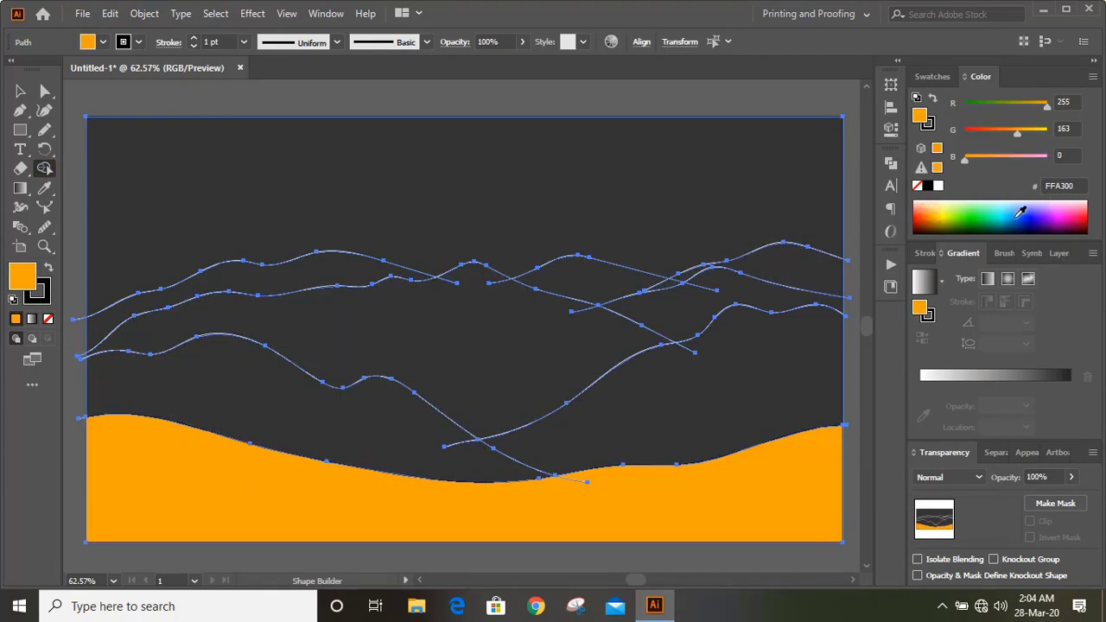
pyautogui.click(1020, 211)
pyautogui.moveTo(364, 437); pyautogui.dragTo(457, 451)
pyautogui.click(1013, 218)
pyautogui.click(631, 421)
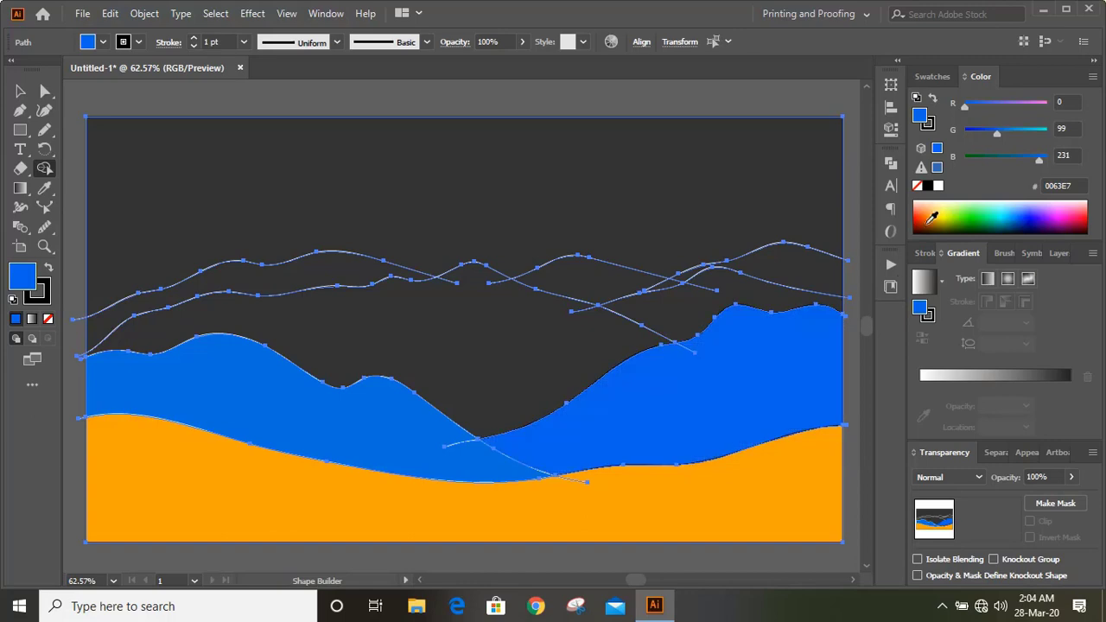
pyautogui.click(1023, 211)
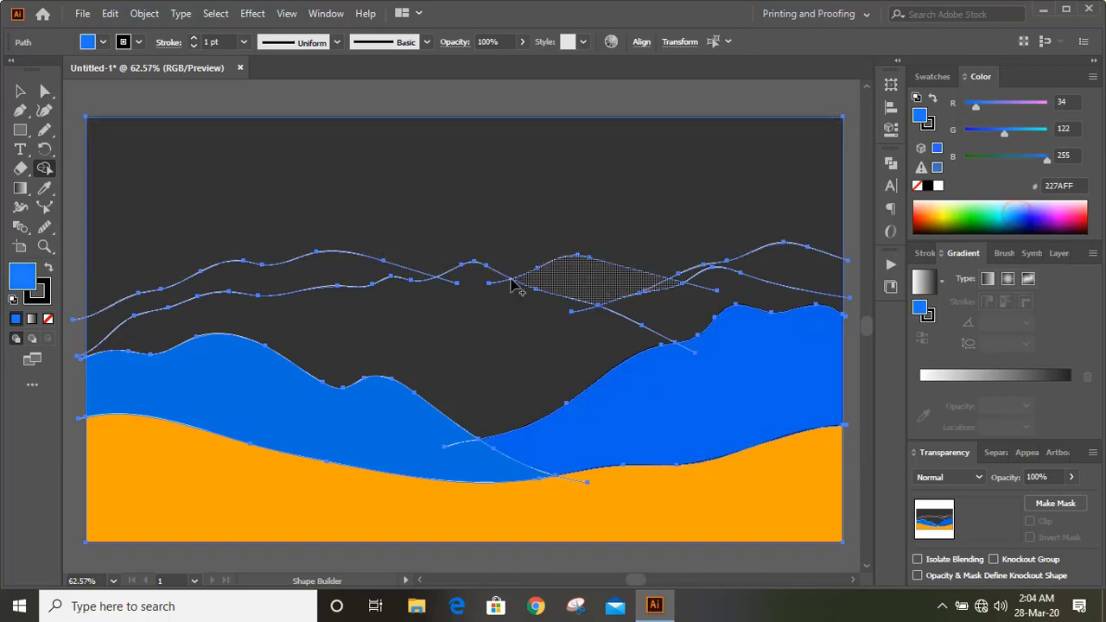
pyautogui.click(416, 339)
# Fill the upper right hill purple, the gap between hills blue, and the top left ridge pink
pyautogui.click(1045, 217)
pyautogui.click(671, 312)
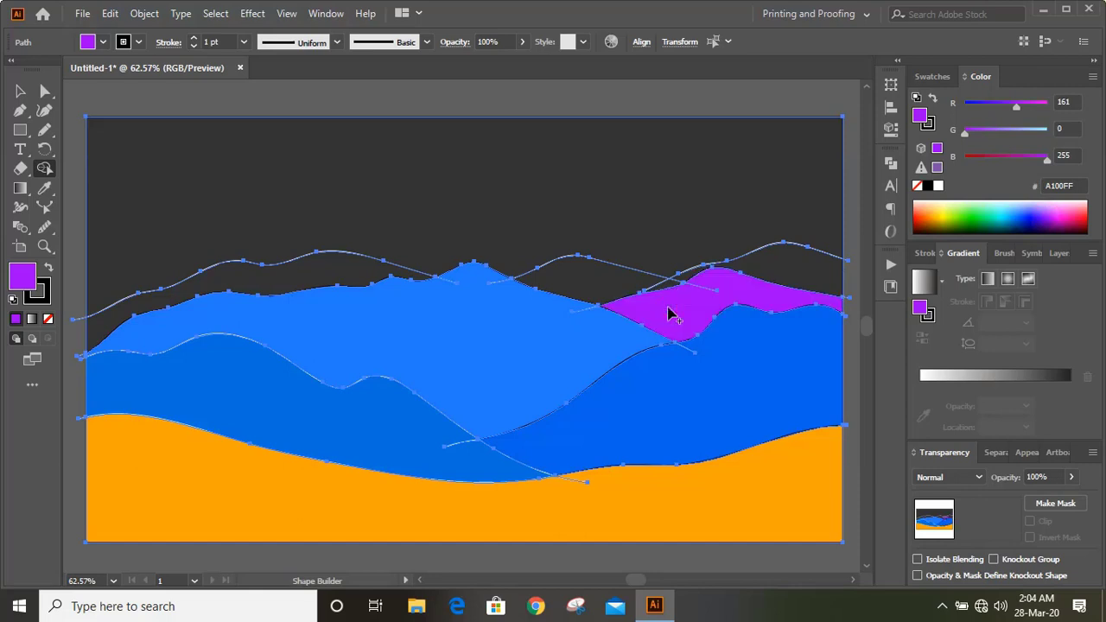
pyautogui.click(1009, 227)
pyautogui.hscroll(-2, 745, 284)
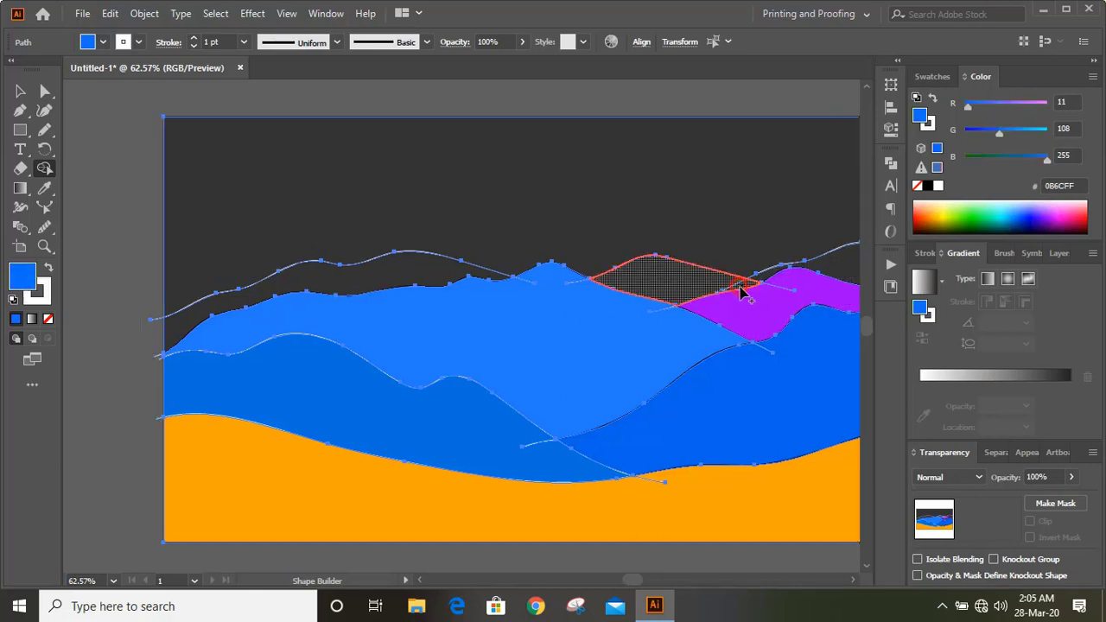
pyautogui.click(741, 292)
pyautogui.click(1041, 210)
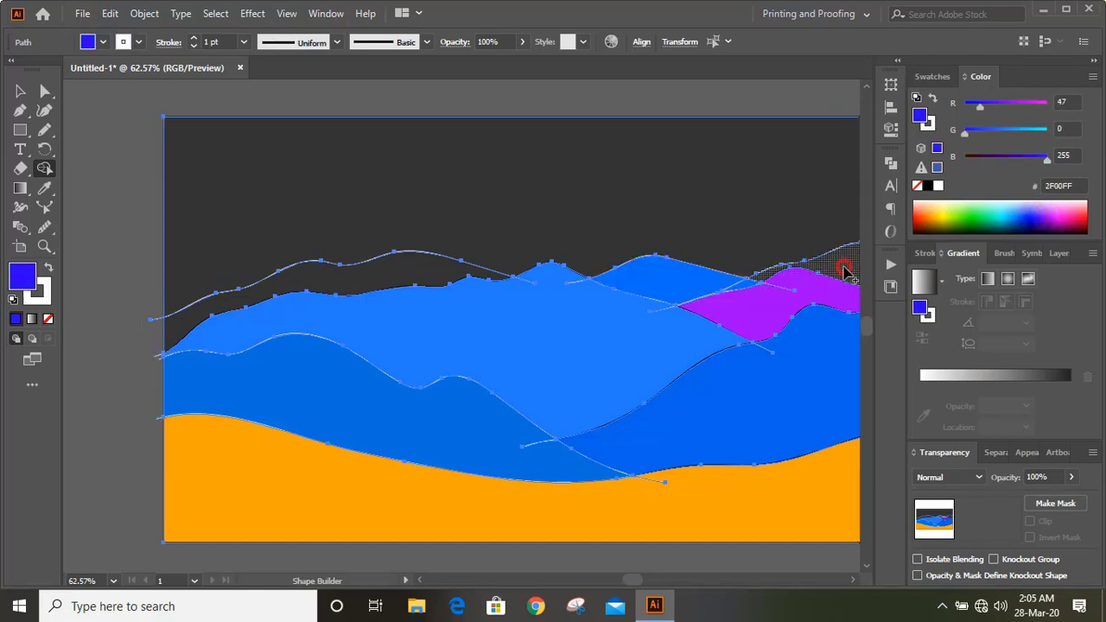
pyautogui.click(1071, 208)
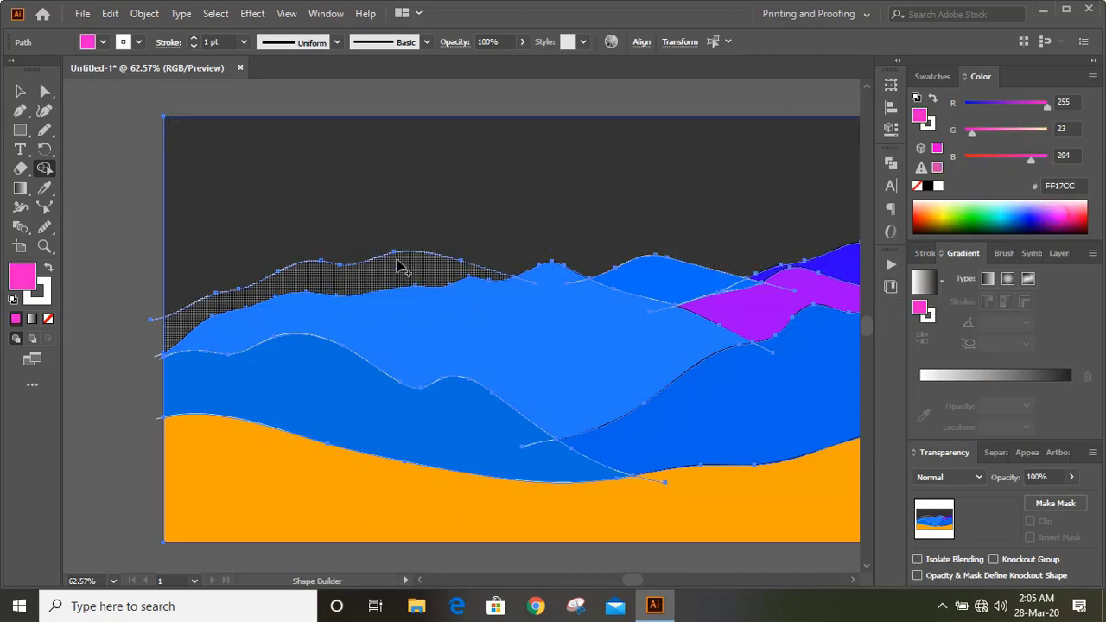
pyautogui.click(396, 266)
pyautogui.click(17, 90)
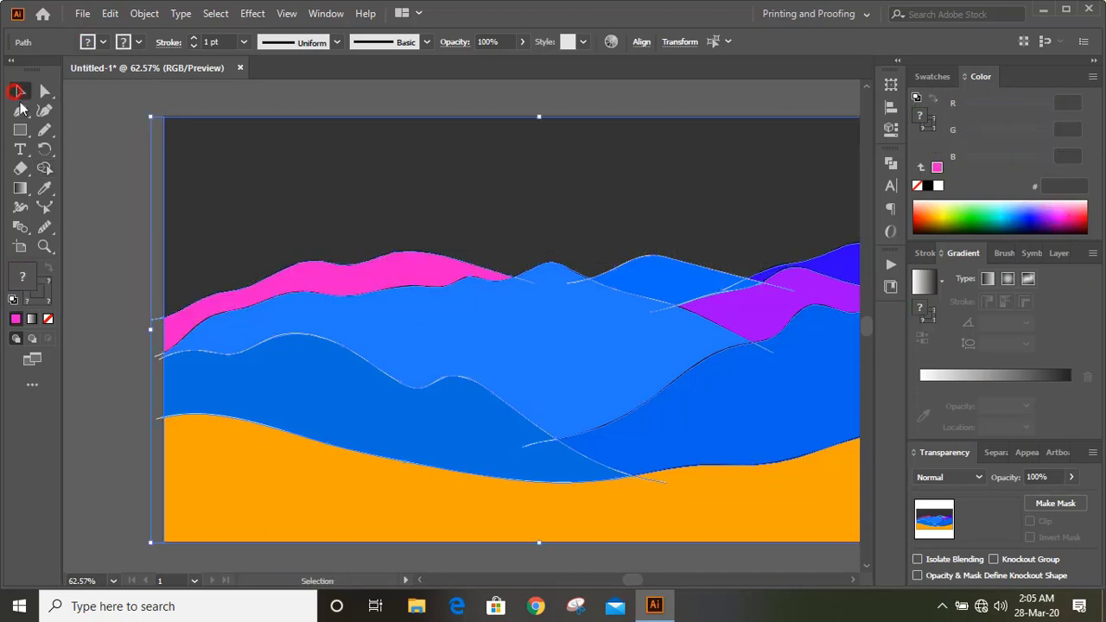
pyautogui.click(116, 244)
# At 100% zoom, set the stroke to None on both blue hills and the orange ground
pyautogui.hotkey('ctrl', '1')
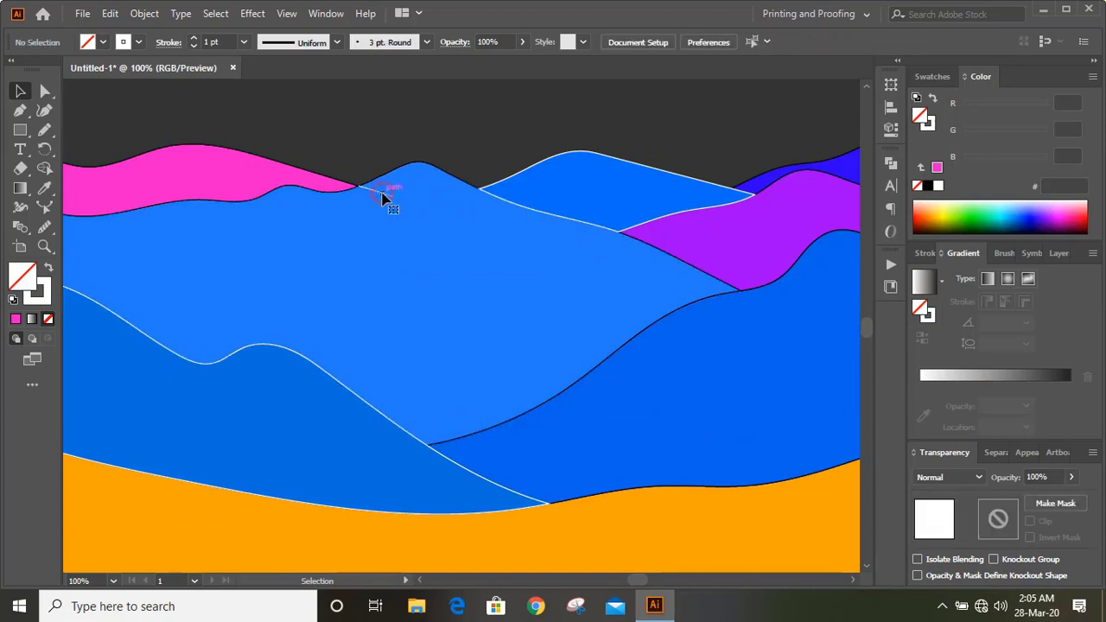
pyautogui.click(74, 309)
pyautogui.click(48, 319)
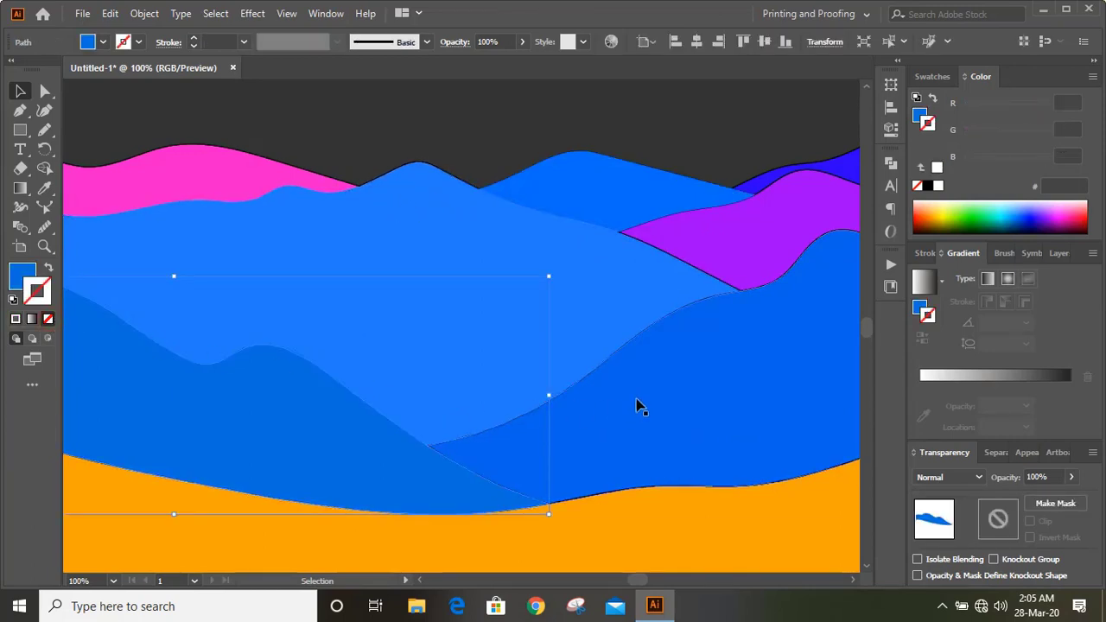
pyautogui.click(578, 415)
pyautogui.click(48, 320)
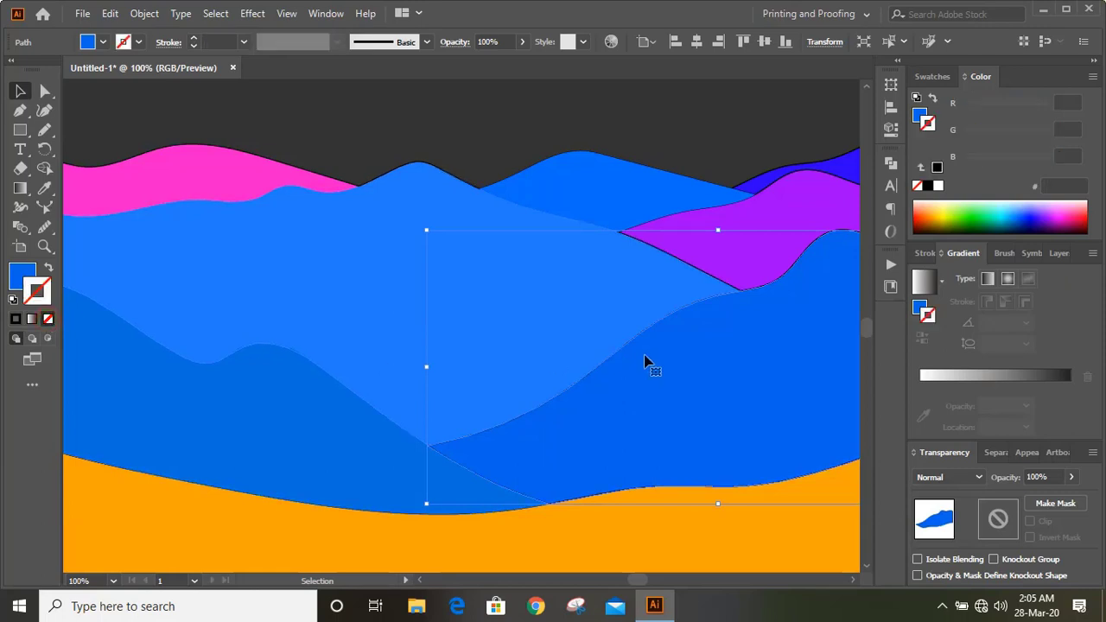
pyautogui.scroll(-3, 645, 365)
pyautogui.click(353, 435)
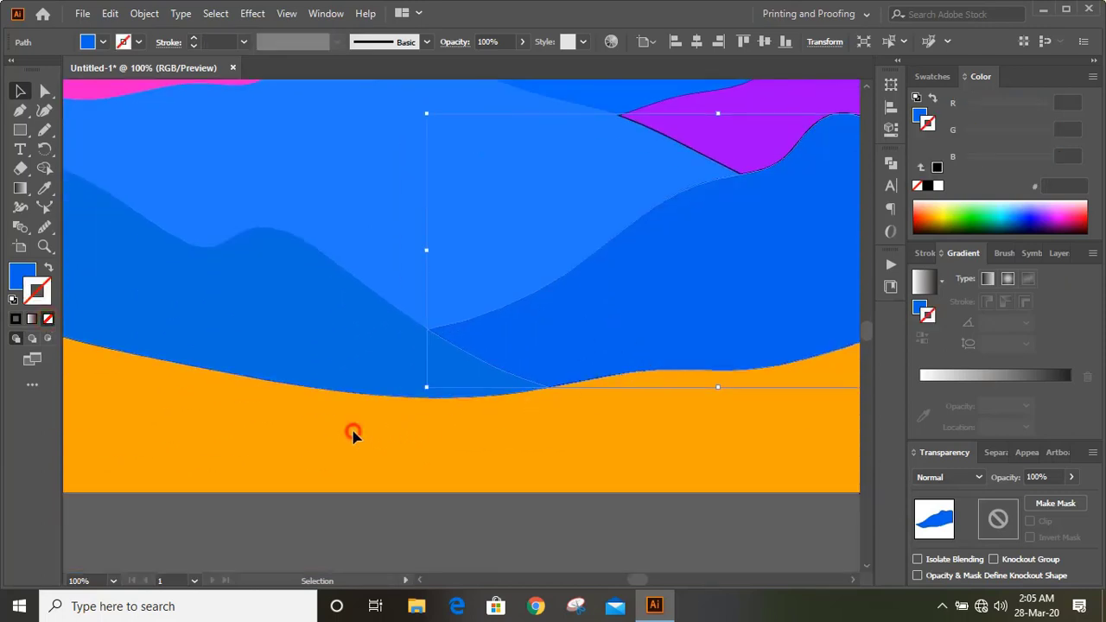
pyautogui.click(48, 320)
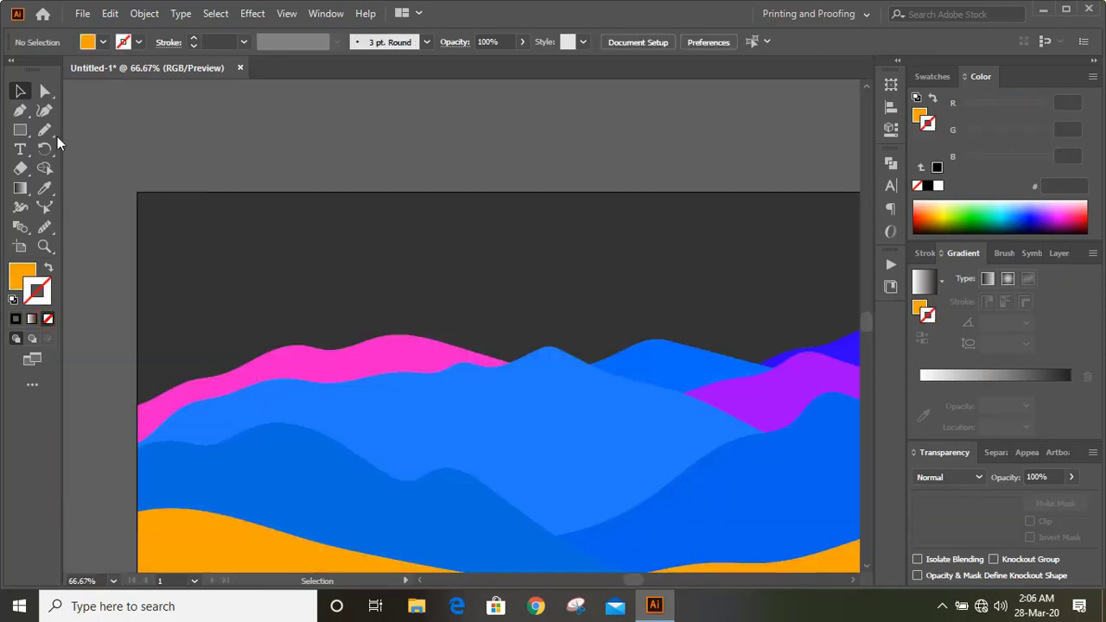
pyautogui.click(48, 132)
# With a yellow stroke and no fill, draw a tall narrow pointed shape above the hills
pyautogui.click(948, 218)
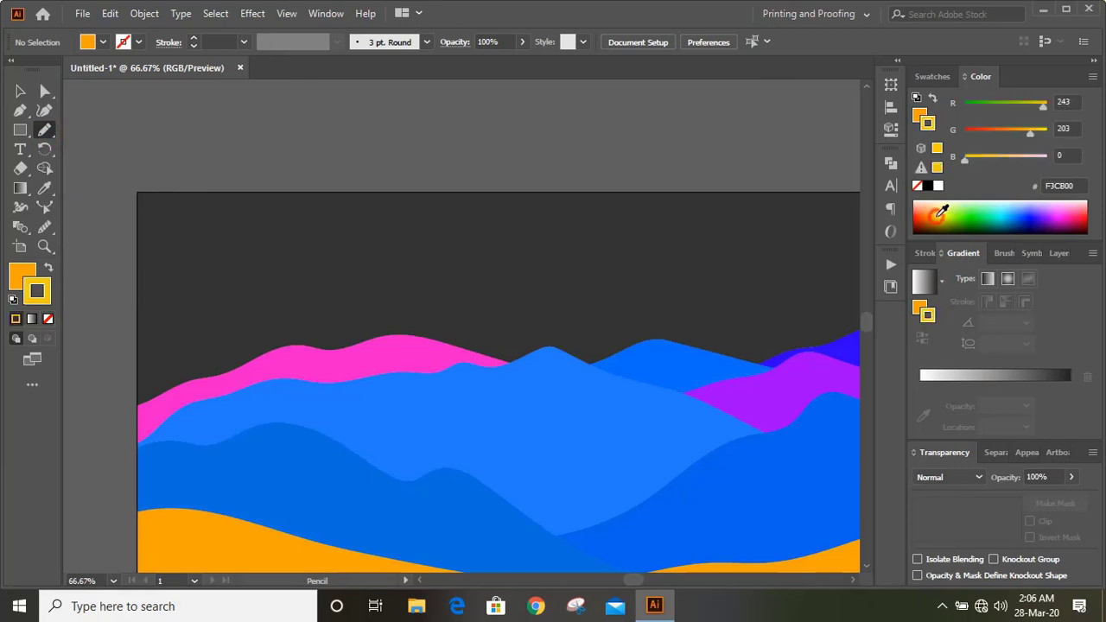
pyautogui.click(15, 275)
pyautogui.click(47, 319)
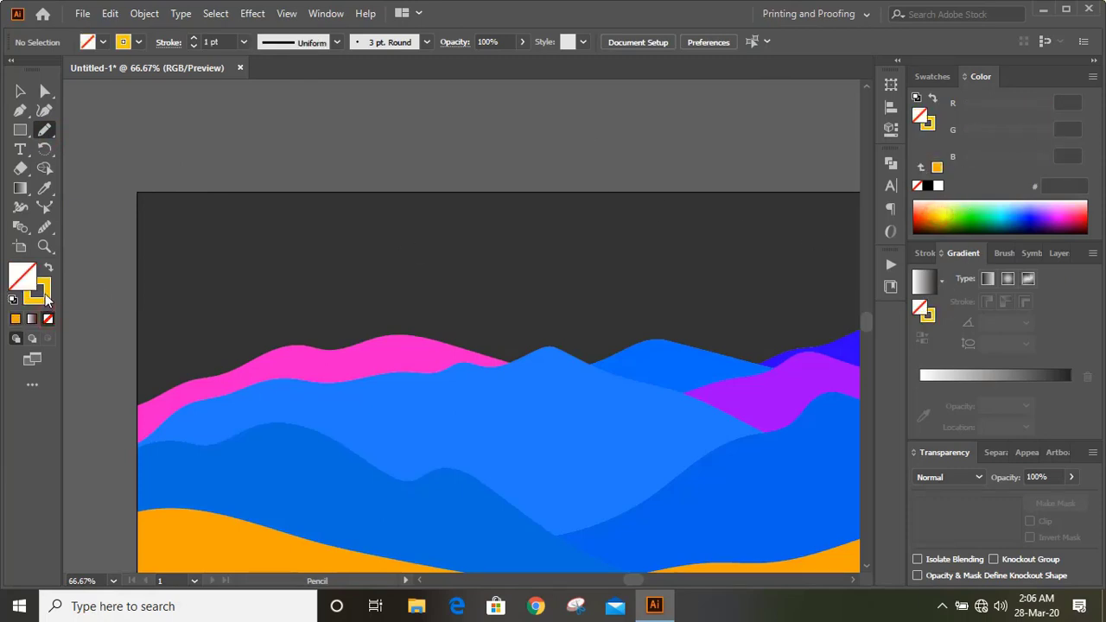
pyautogui.scroll(1, 481, 333)
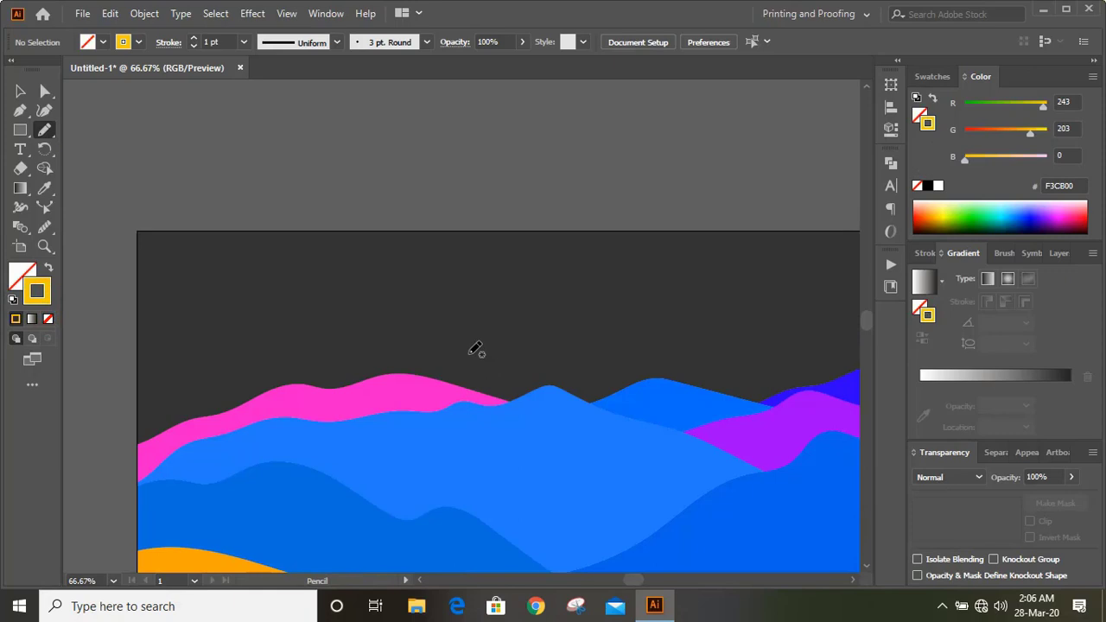
pyautogui.moveTo(477, 271)
pyautogui.mouseDown()
pyautogui.moveTo(462, 358)
pyautogui.moveTo(501, 358)
pyautogui.moveTo(486, 290)
pyautogui.mouseUp()
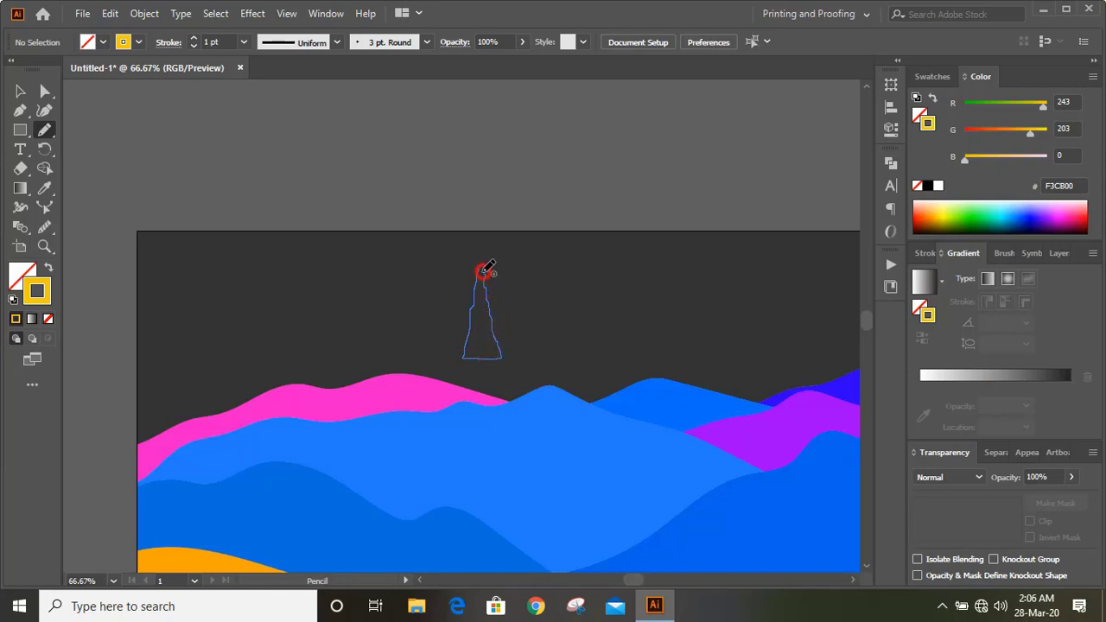
pyautogui.moveTo(499, 278); pyautogui.dragTo(500, 279)
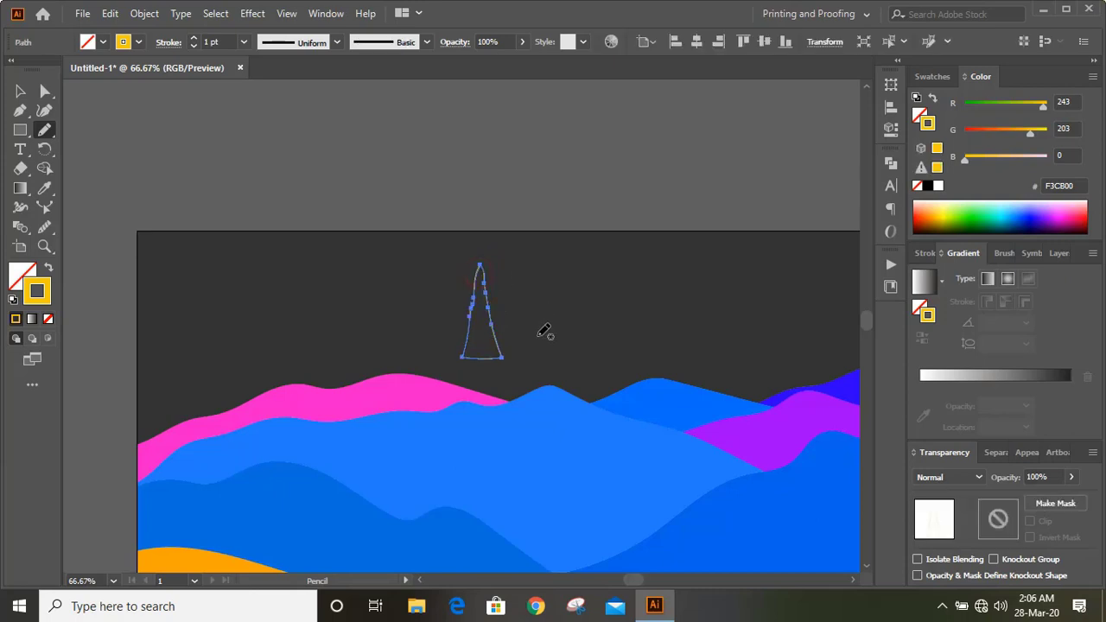
# Fill the pointed shape yellow F3CB00 and remove its outline
pyautogui.click(16, 275)
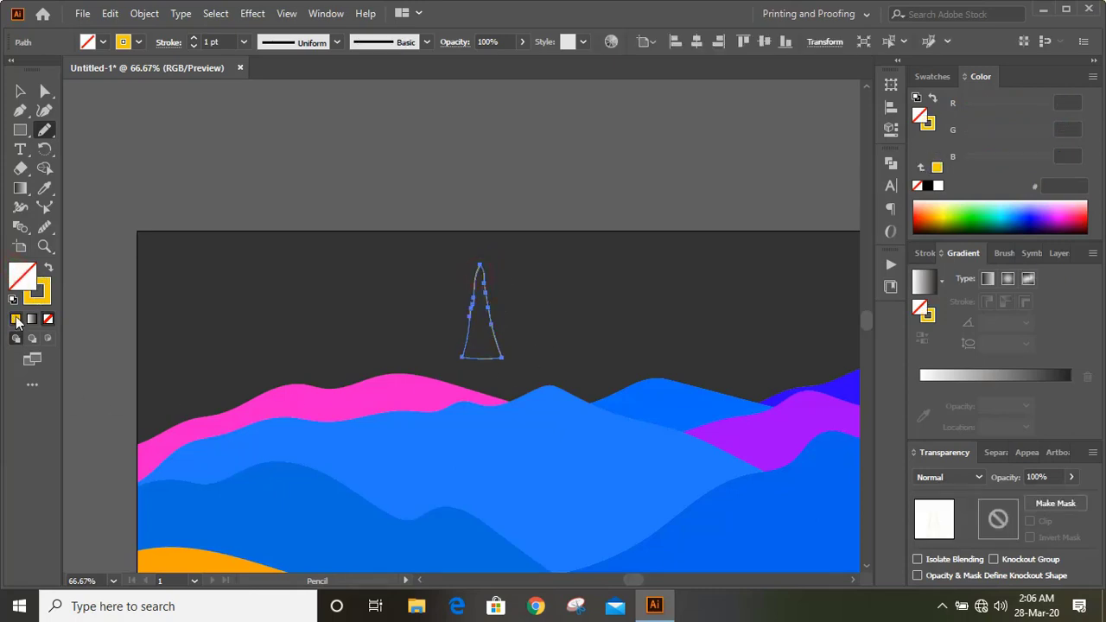
pyautogui.click(15, 319)
pyautogui.click(48, 319)
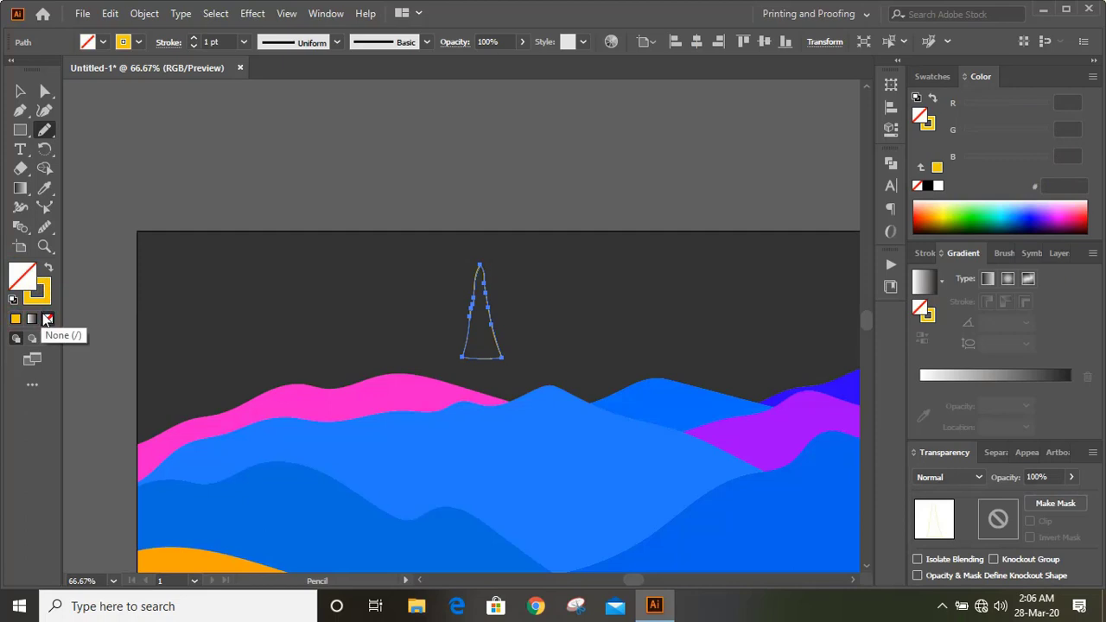
pyautogui.click(15, 319)
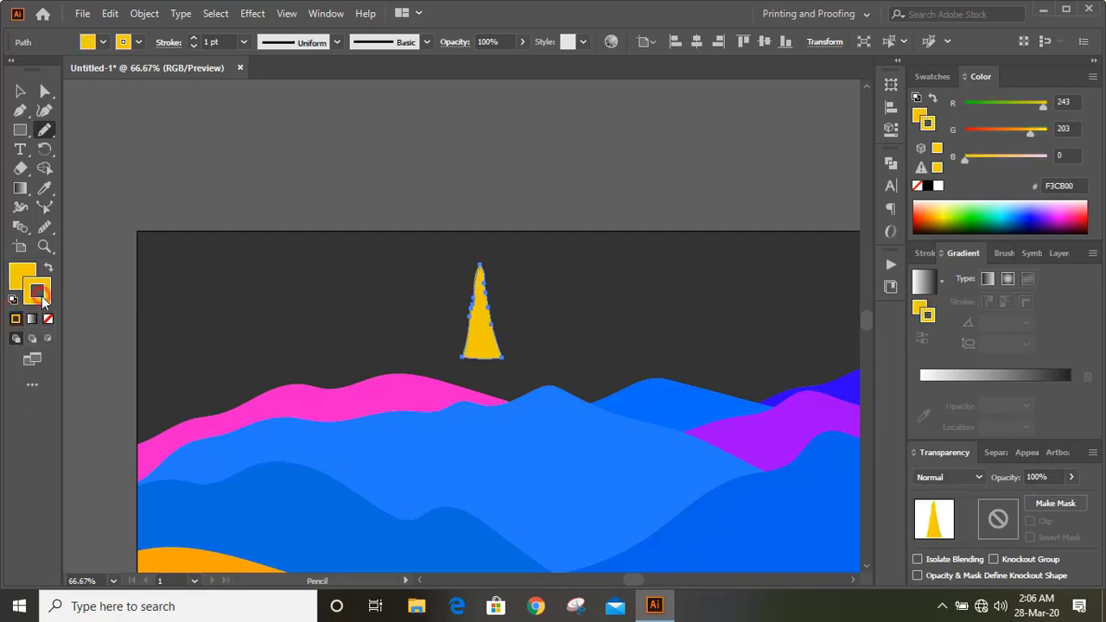
pyautogui.click(48, 319)
pyautogui.click(20, 275)
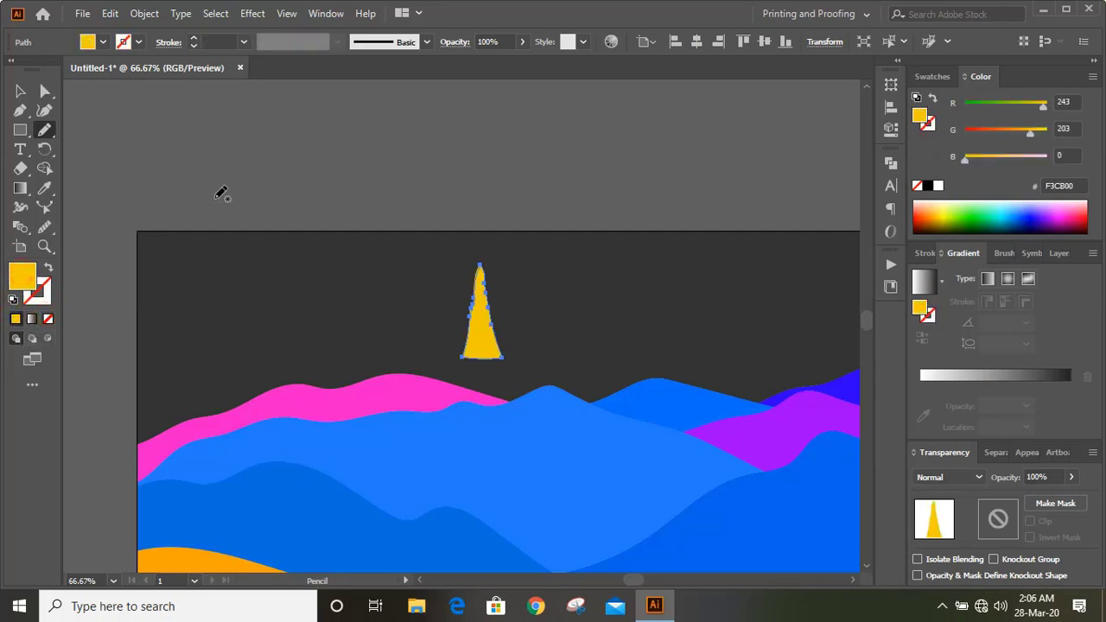
pyautogui.scroll(-3, 383, 220)
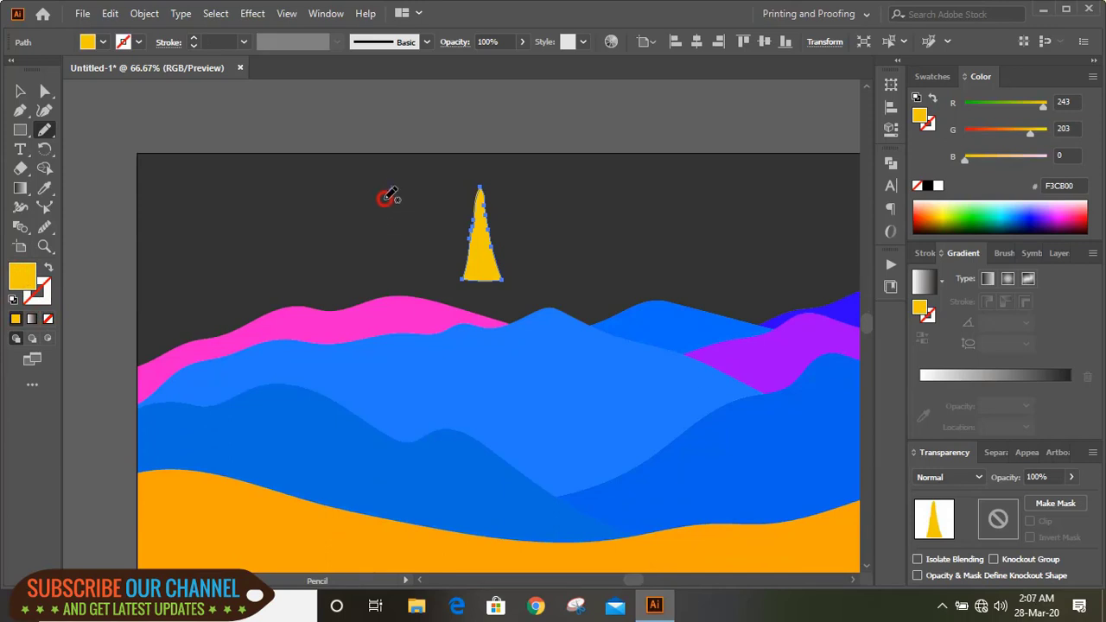
# Draw a jagged pine-tree outline left of the tall shape, fill it yellow, and zoom to 150%
pyautogui.moveTo(389, 197)
pyautogui.mouseDown()
pyautogui.moveTo(380, 274)
pyautogui.moveTo(415, 270)
pyautogui.moveTo(399, 246)
pyautogui.moveTo(404, 257)
pyautogui.moveTo(393, 186)
pyautogui.mouseUp()
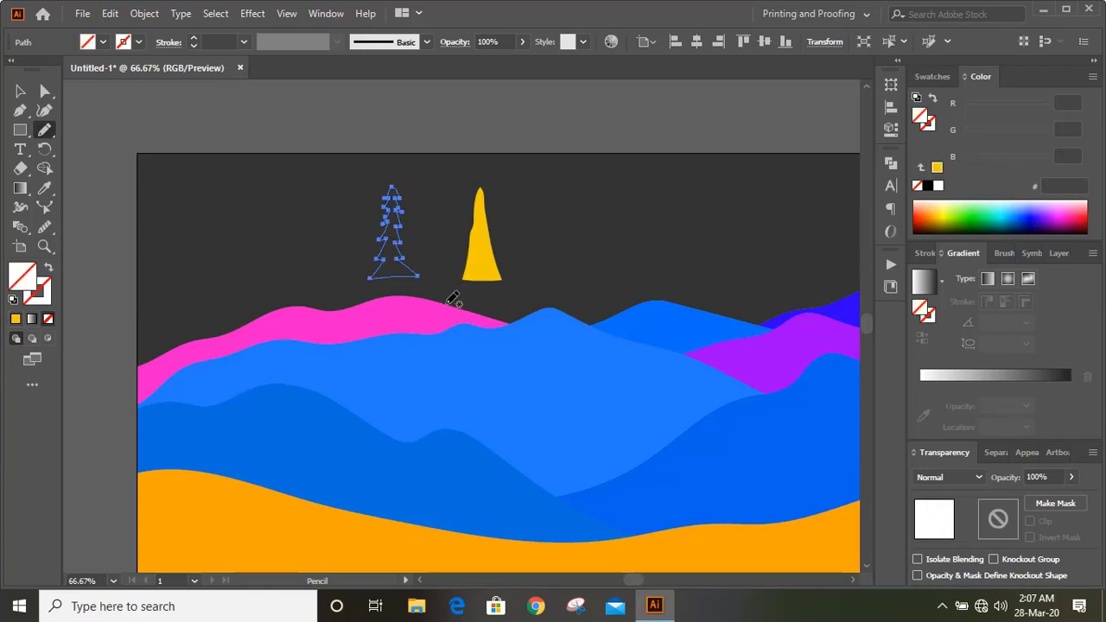
pyautogui.click(16, 322)
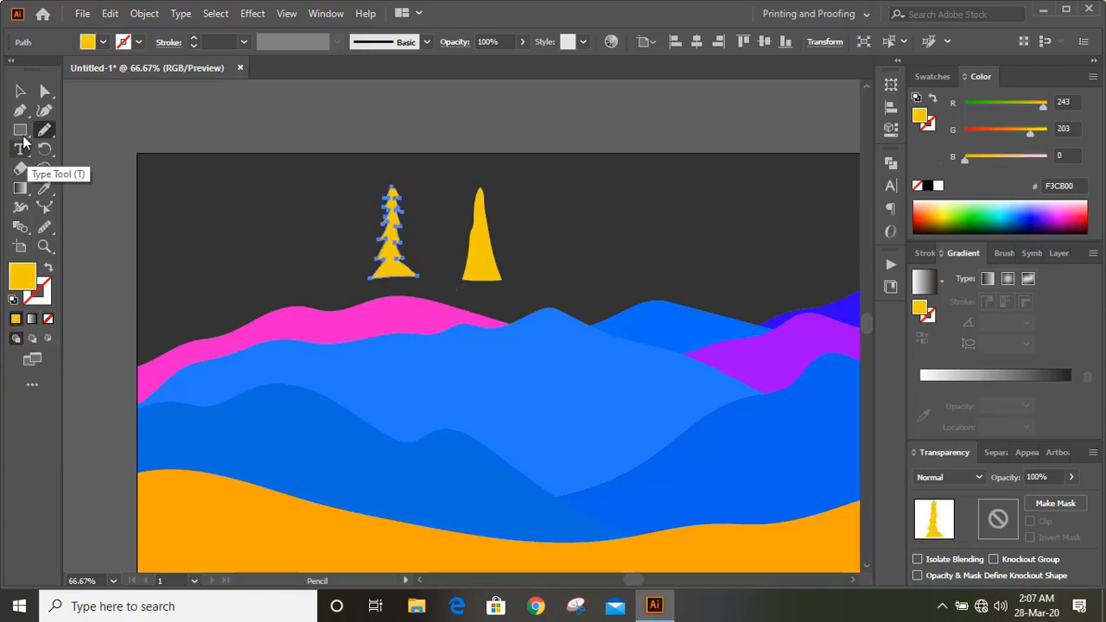
pyautogui.click(20, 92)
pyautogui.click(215, 119)
pyautogui.hotkey('ctrl', '+')
pyautogui.hotkey('ctrl', '+')
pyautogui.click(316, 284)
# With Direct Selection, drag the pine's branch anchors to reshape its left branch
pyautogui.press('a')
pyautogui.click(321, 308)
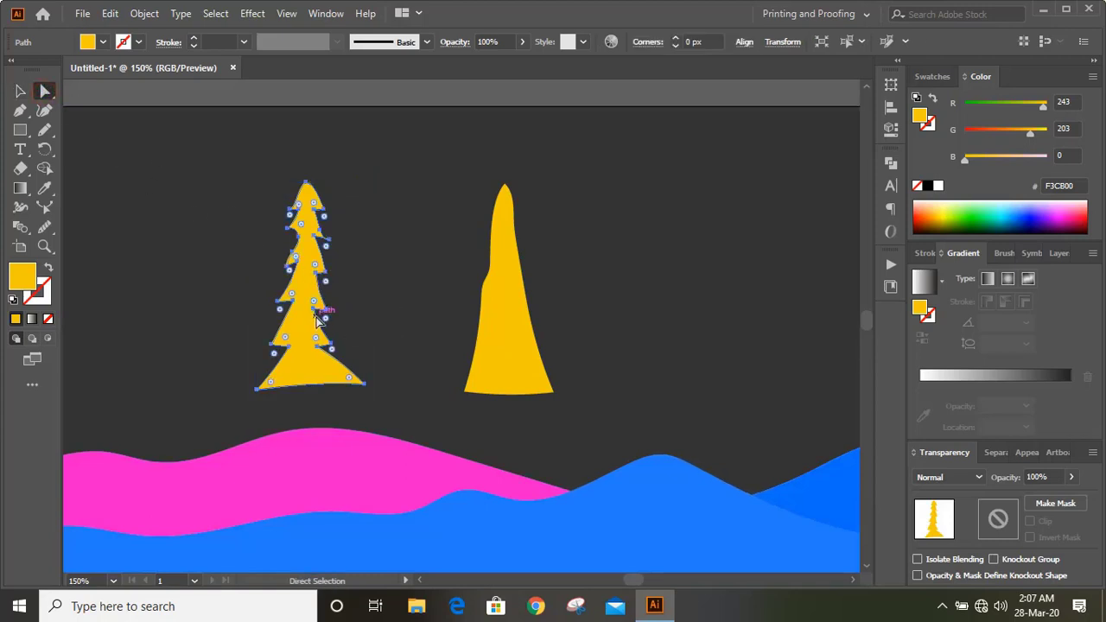
pyautogui.click(328, 308)
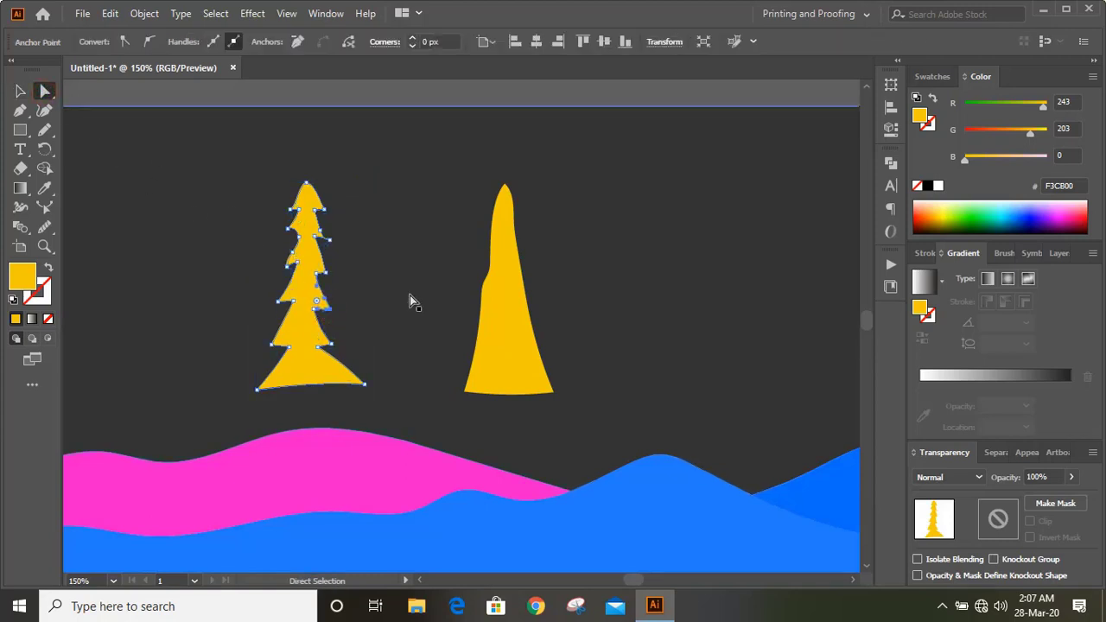
pyautogui.moveTo(316, 302); pyautogui.dragTo(288, 293)
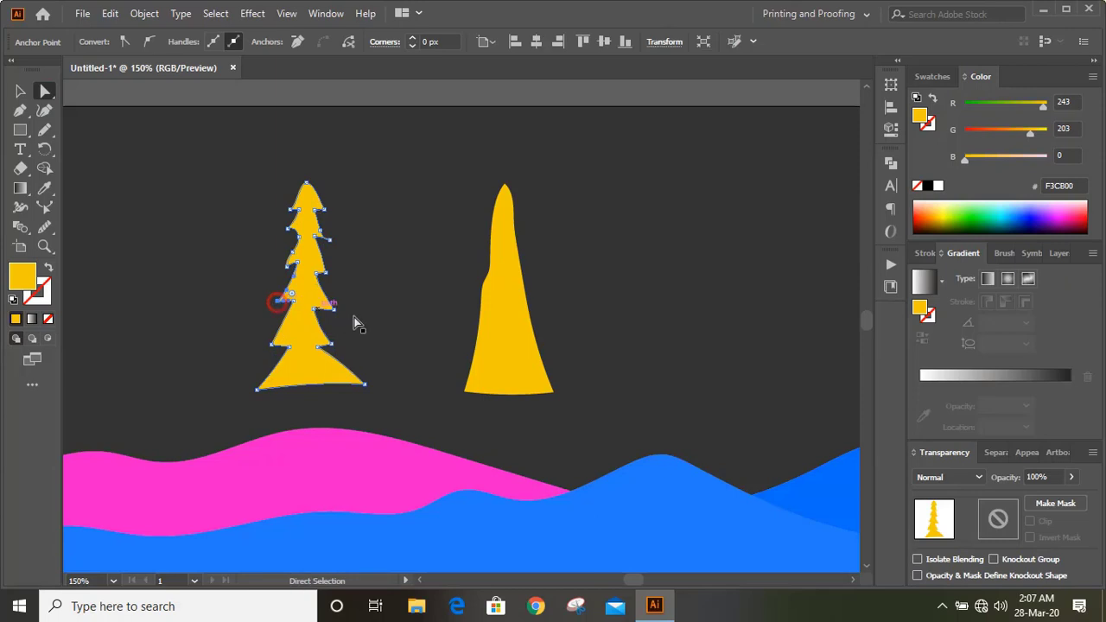
pyautogui.hotkey('ctrl', 'z')
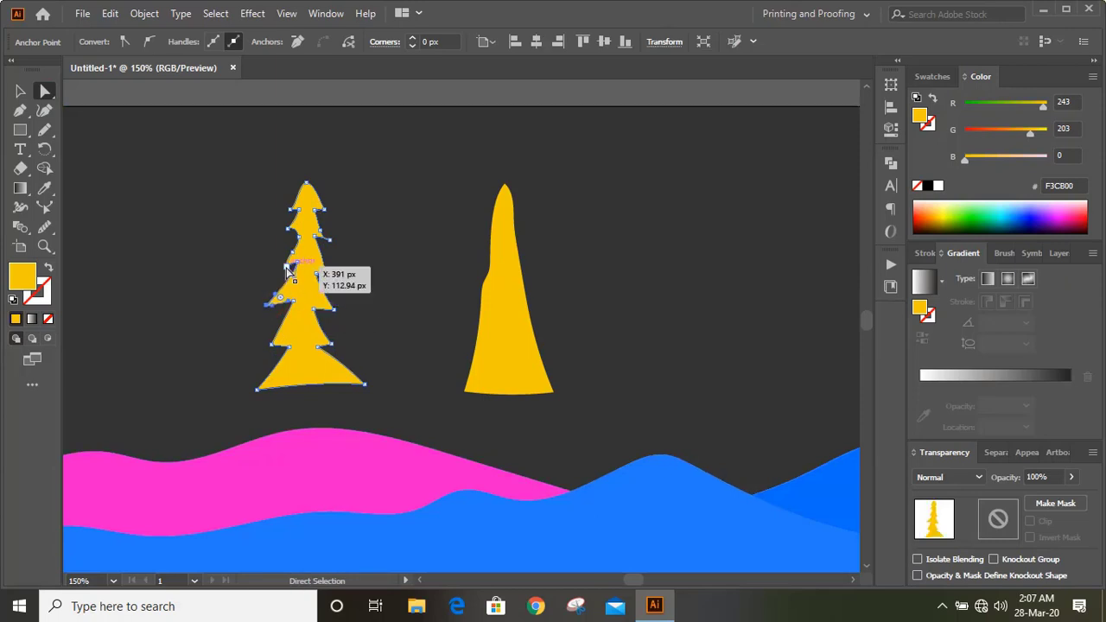
pyautogui.moveTo(290, 261); pyautogui.dragTo(326, 281)
# Pull the right branch tips and lower-right notch into sharper, even tiers
pyautogui.click(296, 230)
pyautogui.moveTo(330, 240); pyautogui.dragTo(323, 237)
pyautogui.moveTo(333, 309); pyautogui.dragTo(339, 318)
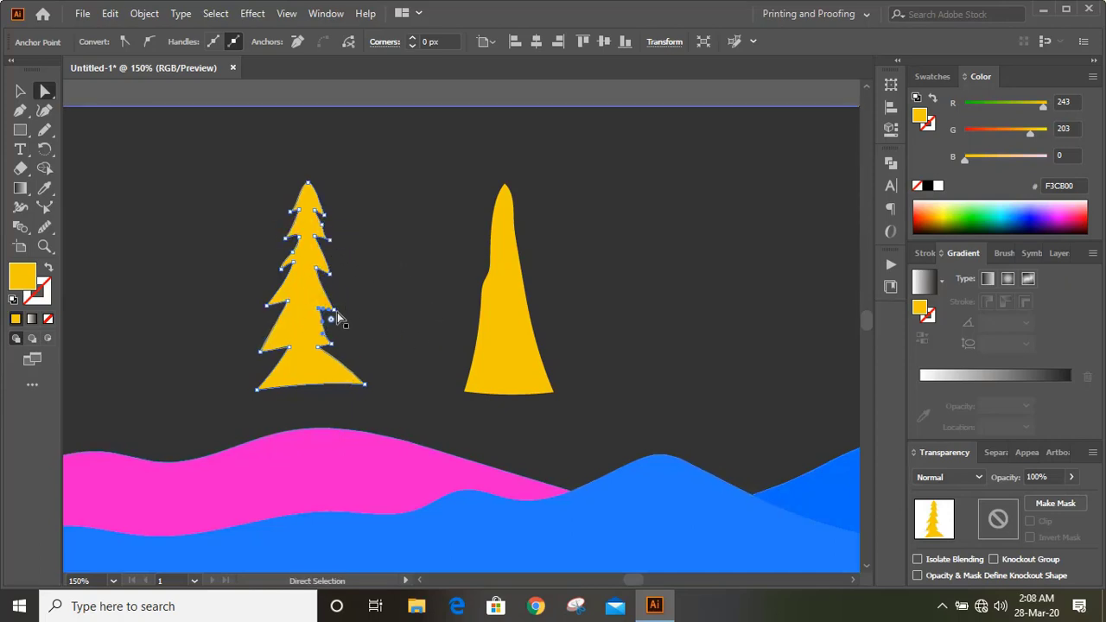
pyautogui.moveTo(319, 278); pyautogui.dragTo(326, 276)
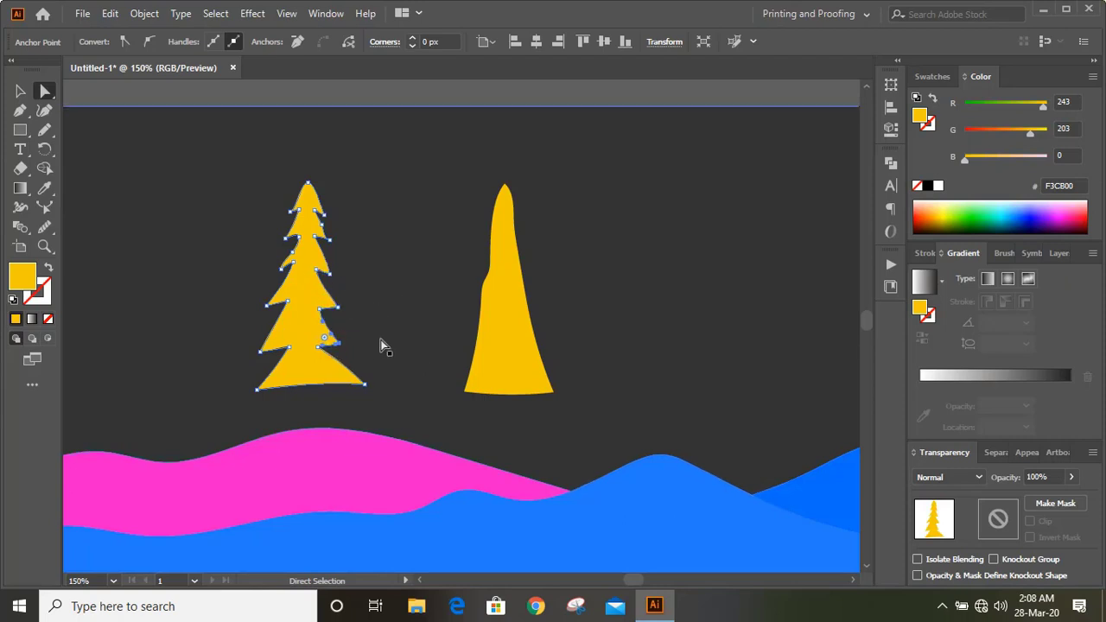
pyautogui.press('v')
pyautogui.scroll(-1, 440, 314)
pyautogui.click(505, 308)
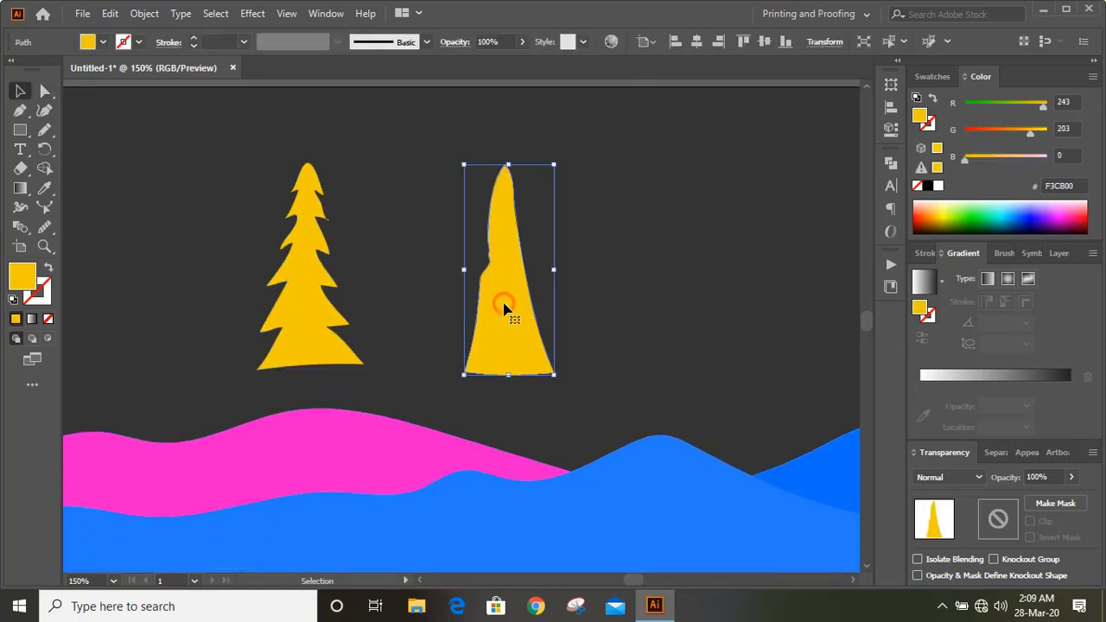
# Delete the tall yellow spire and draw a second pine-tree outline with the Pencil
pyautogui.press('Delete')
pyautogui.click(44, 130)
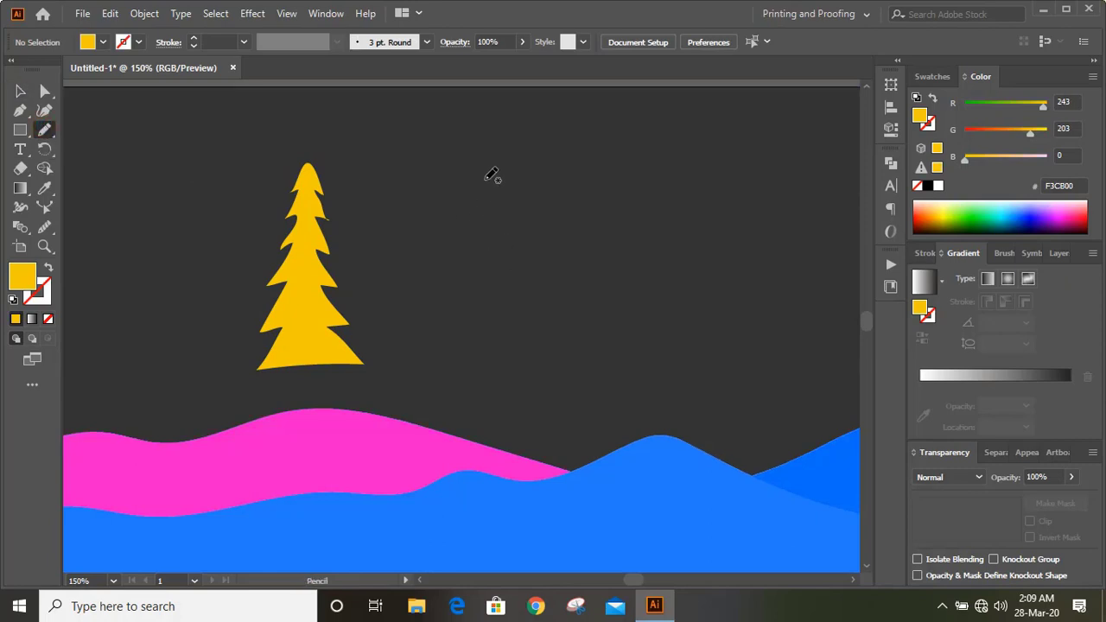
pyautogui.moveTo(437, 172)
pyautogui.mouseDown()
pyautogui.moveTo(422, 320)
pyautogui.moveTo(464, 346)
pyautogui.moveTo(466, 295)
pyautogui.moveTo(439, 162)
pyautogui.mouseUp()
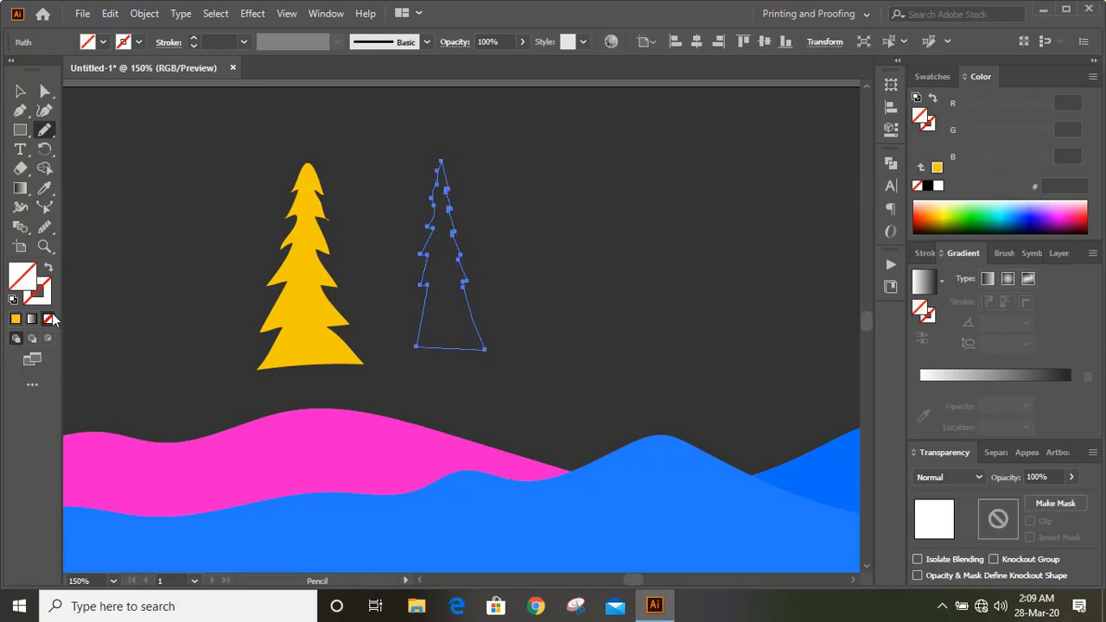
# Close the second pine path, zoom out to 50%, and move the first pine onto the orange hill
pyautogui.hotkey('shift', 'x')
pyautogui.click(20, 90)
pyautogui.click(167, 198)
pyautogui.hotkey('ctrl', '-')
pyautogui.hotkey('ctrl', '-')
pyautogui.hotkey('ctrl', '-')
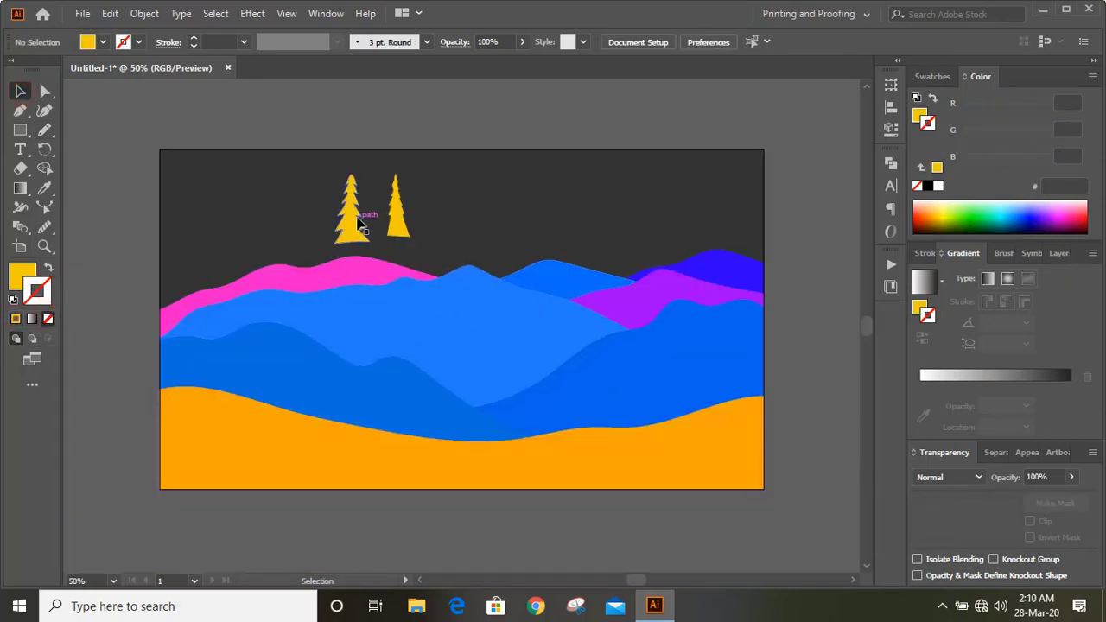
pyautogui.moveTo(354, 222); pyautogui.dragTo(204, 395)
pyautogui.click(100, 274)
pyautogui.scroll(-1, 115, 287)
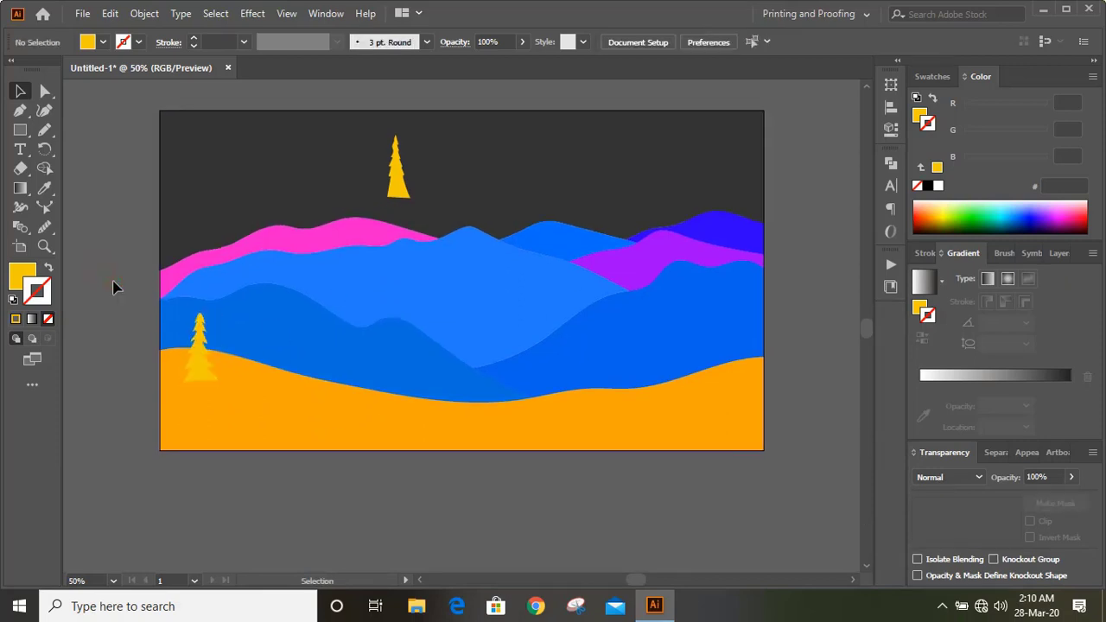
# Move the top tree down beside the small left tree and place a copy to its left
pyautogui.moveTo(198, 371); pyautogui.dragTo(198, 367)
pyautogui.click(118, 308)
pyautogui.moveTo(395, 191); pyautogui.dragTo(217, 370)
pyautogui.click(109, 336)
pyautogui.scroll(-2, 109, 337)
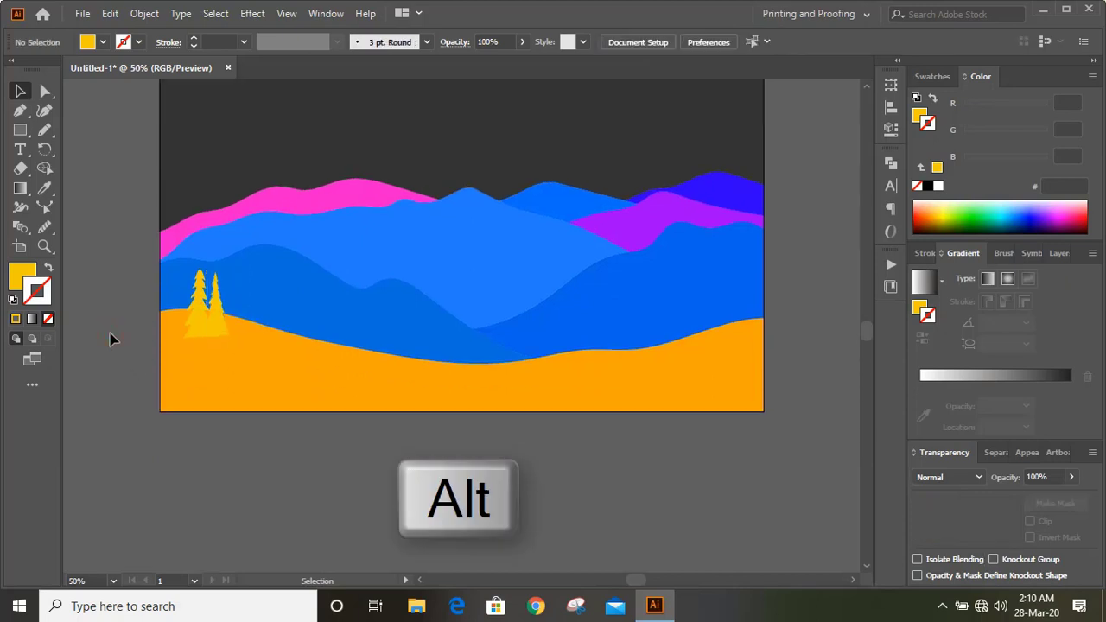
pyautogui.moveTo(212, 327); pyautogui.dragTo(170, 322)
pyautogui.click(108, 317)
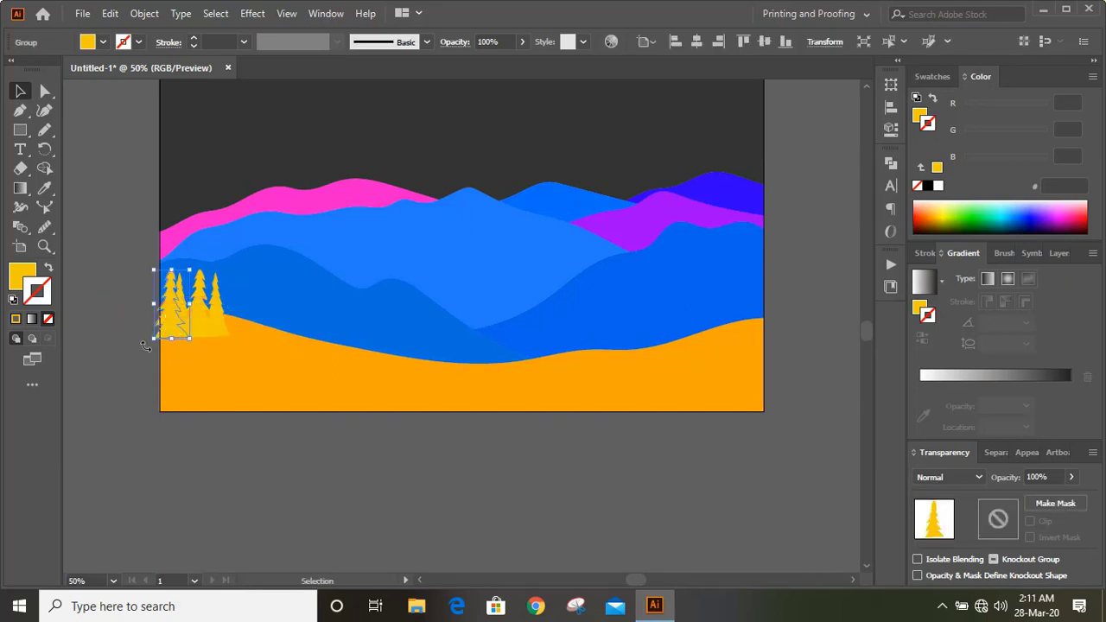
# Alt-drag more pine copies across the orange ground, rescaling some to varied heights
pyautogui.press('alt')
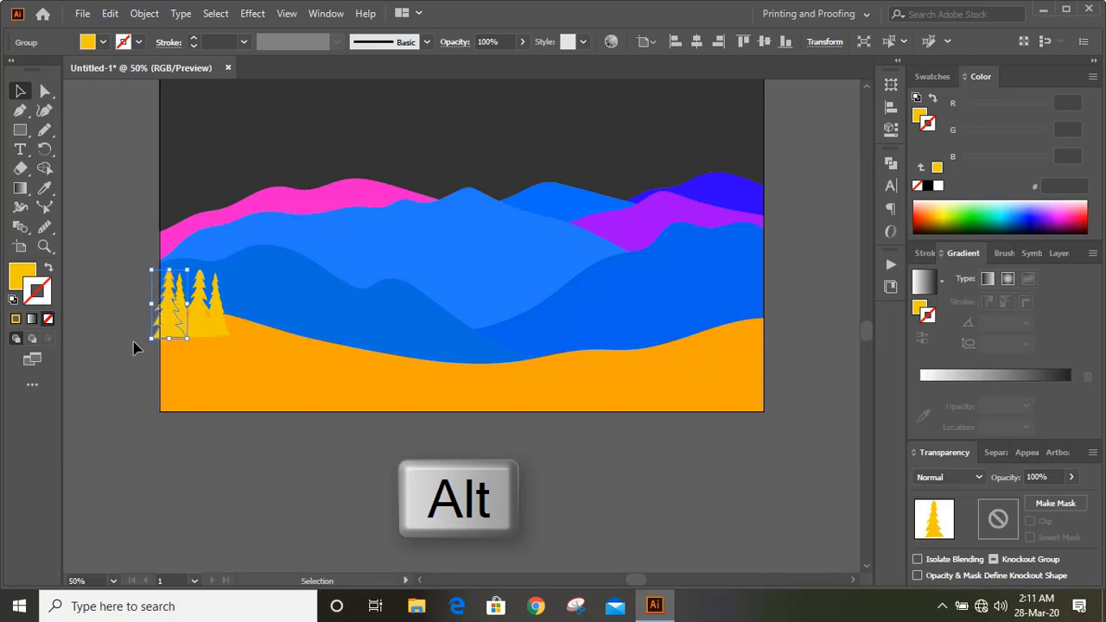
pyautogui.click(136, 345)
pyautogui.moveTo(183, 309); pyautogui.dragTo(229, 306)
pyautogui.moveTo(230, 306); pyautogui.dragTo(455, 396)
pyautogui.hotkey('ctrl', '=')
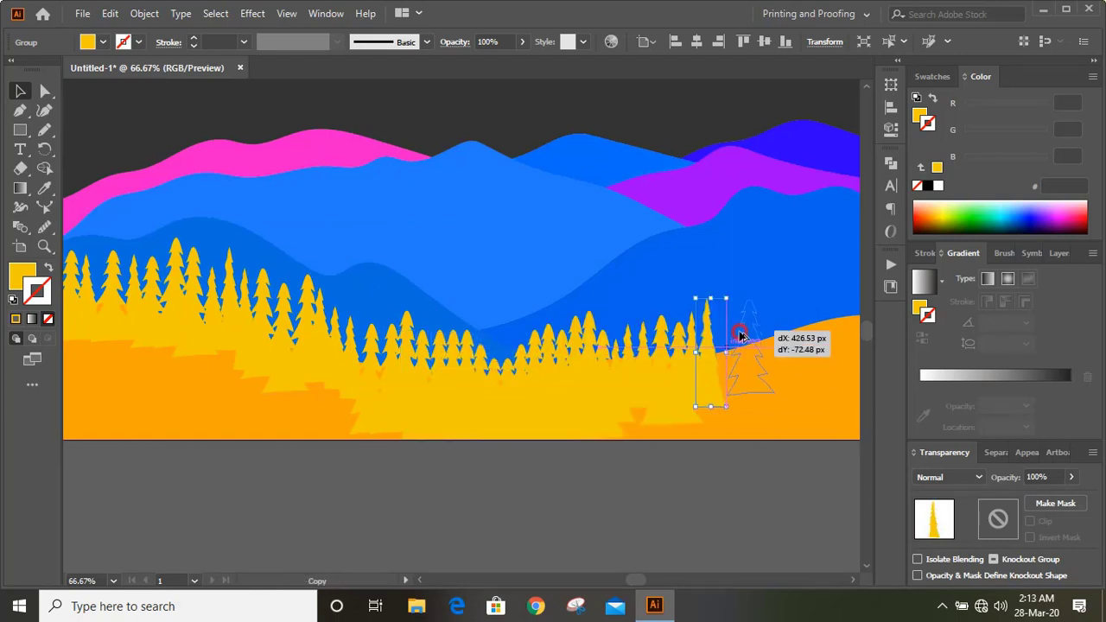
pyautogui.moveTo(743, 330); pyautogui.dragTo(741, 275)
pyautogui.moveTo(757, 359)
pyautogui.mouseDown()
pyautogui.moveTo(765, 268)
pyautogui.moveTo(772, 359)
pyautogui.mouseUp()
pyautogui.moveTo(773, 271); pyautogui.dragTo(782, 285)
pyautogui.moveTo(767, 350); pyautogui.dragTo(781, 347)
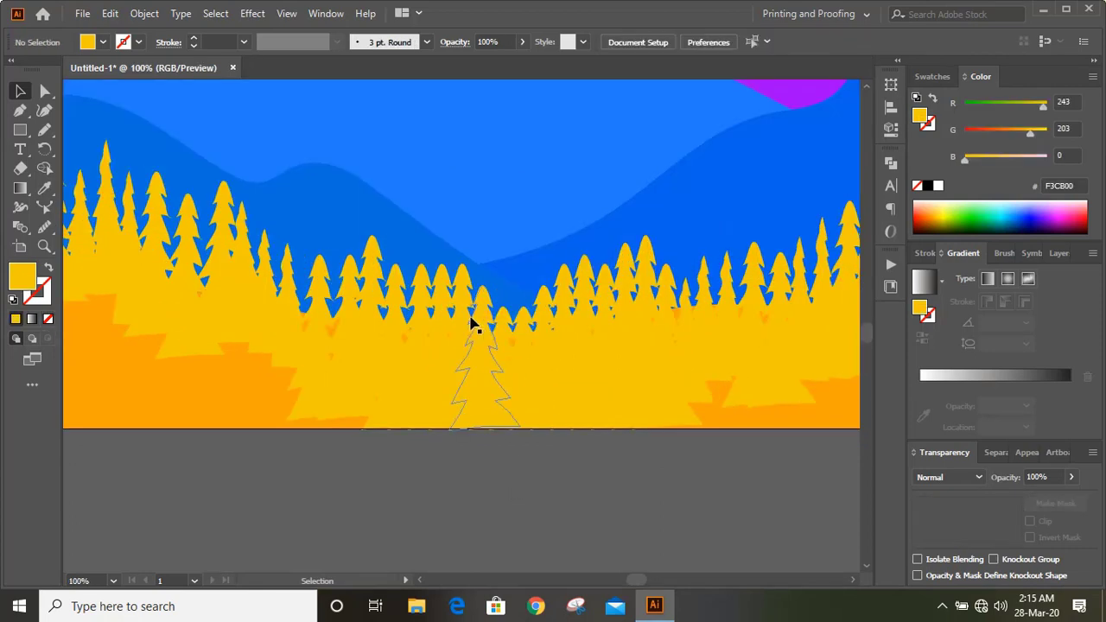
# Shift the centre tree groups to the right to start opening a clearing
pyautogui.click(464, 323)
pyautogui.moveTo(463, 323); pyautogui.dragTo(499, 337)
pyautogui.doubleClick(499, 336)
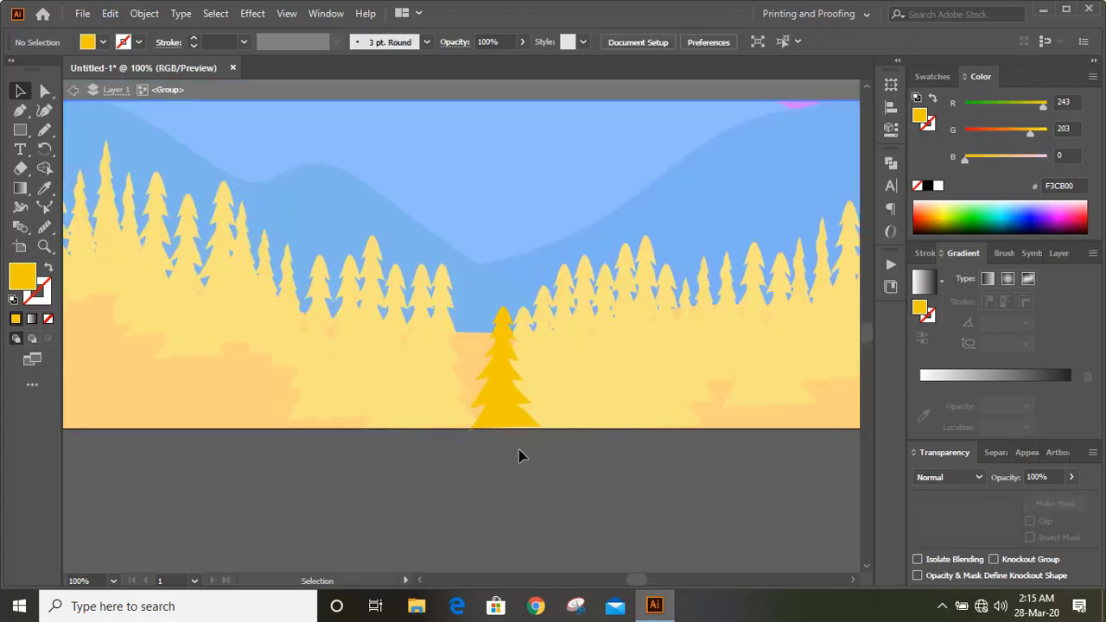
pyautogui.doubleClick(518, 451)
pyautogui.click(502, 365)
pyautogui.moveTo(518, 363); pyautogui.dragTo(537, 352)
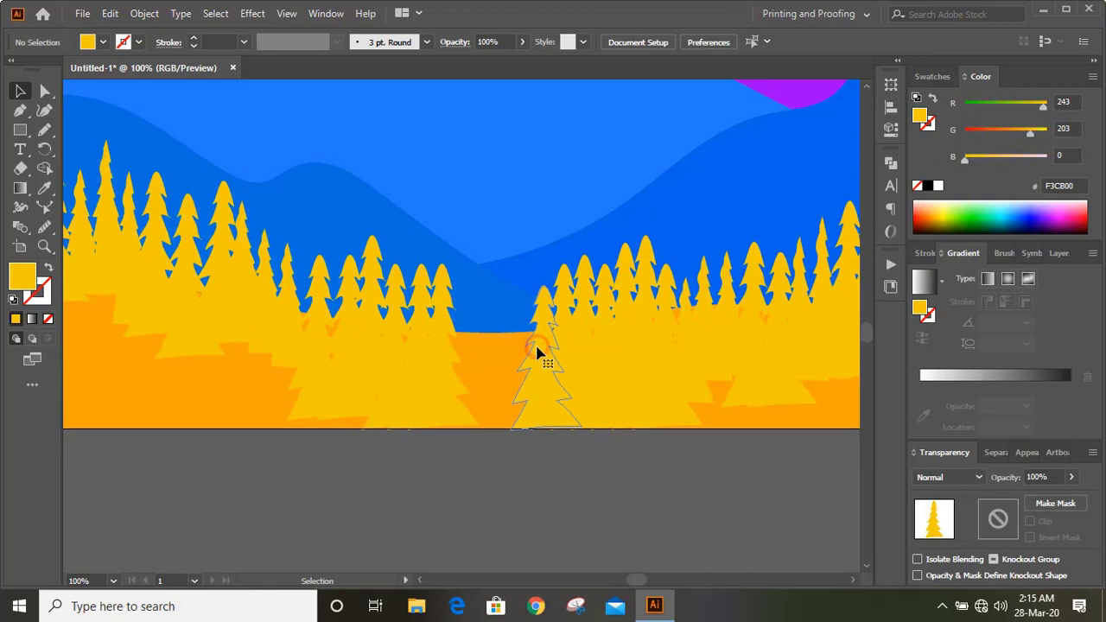
# Delete the centre tree, a right-side tree group and another centre tree group
pyautogui.click(536, 351)
pyautogui.press('Delete')
pyautogui.click(565, 351)
pyautogui.press('Delete')
pyautogui.click(446, 366)
pyautogui.press('Delete')
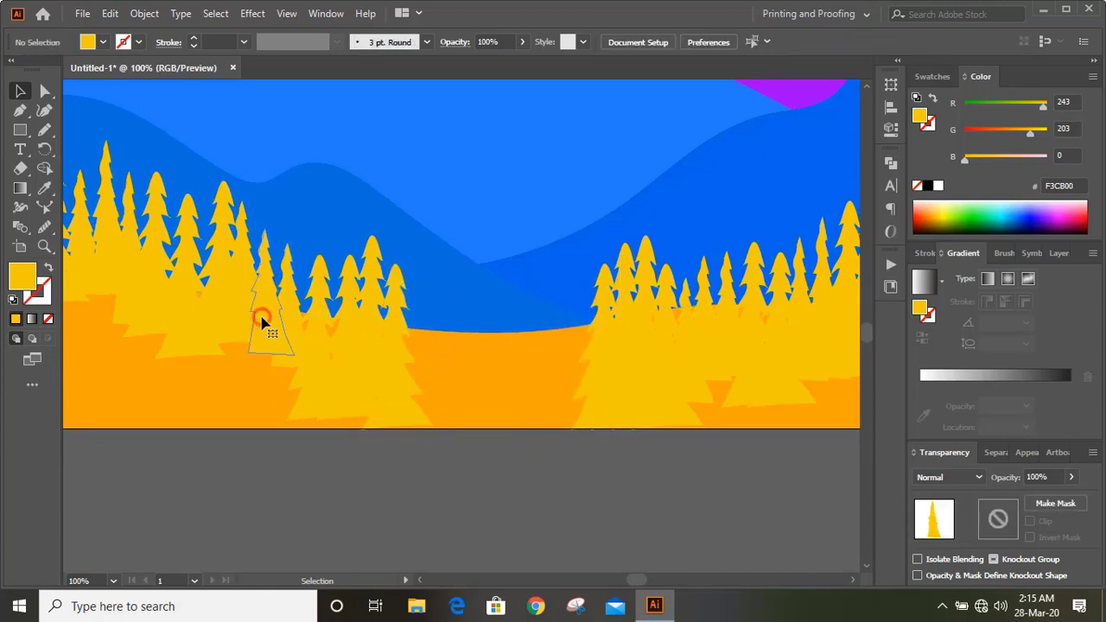
# Delete two small trees, zoom out, and marquee-select the trees and ground
pyautogui.click(262, 321)
pyautogui.press('Delete')
pyautogui.click(284, 329)
pyautogui.press('Delete')
pyautogui.hotkey('ctrl', '-')
pyautogui.hotkey('ctrl', '-')
pyautogui.moveTo(809, 399); pyautogui.dragTo(137, 282)
# Drop the mountains from the selection and unite the trees and ground into one shape
pyautogui.keyDown('shift'); pyautogui.click(390, 273); pyautogui.keyUp('shift')
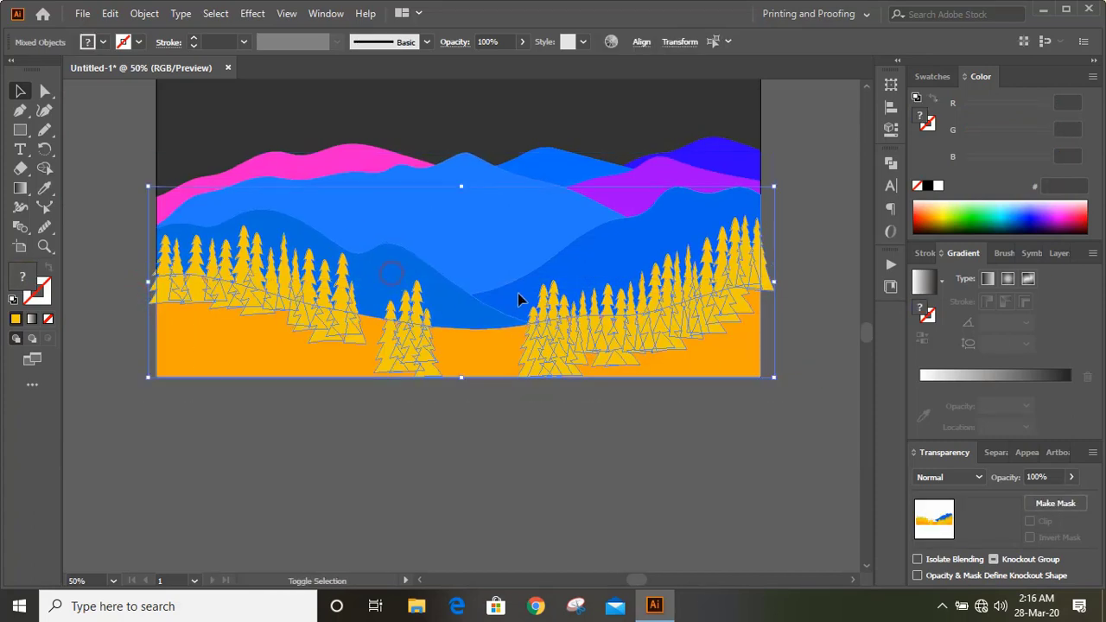
pyautogui.keyDown('shift'); pyautogui.click(595, 262); pyautogui.keyUp('shift')
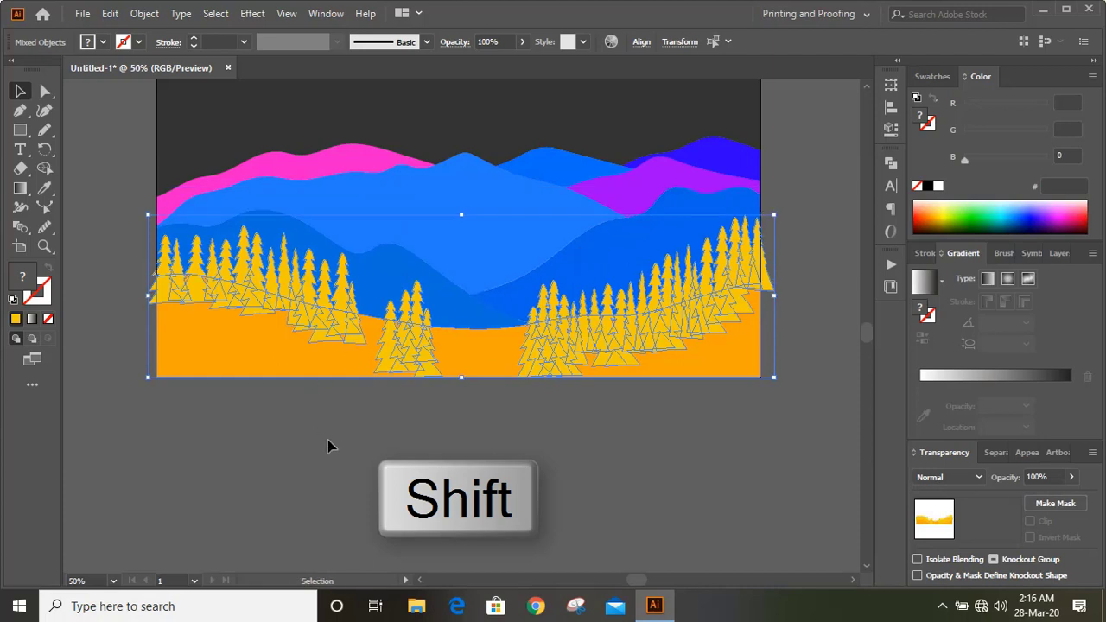
pyautogui.click(890, 164)
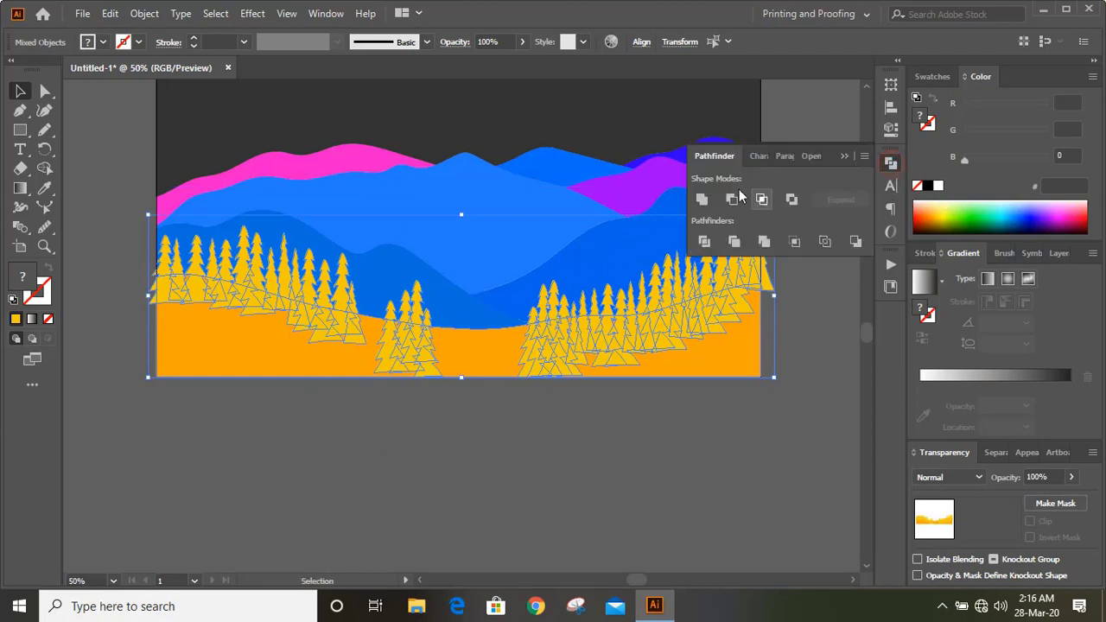
pyautogui.click(702, 199)
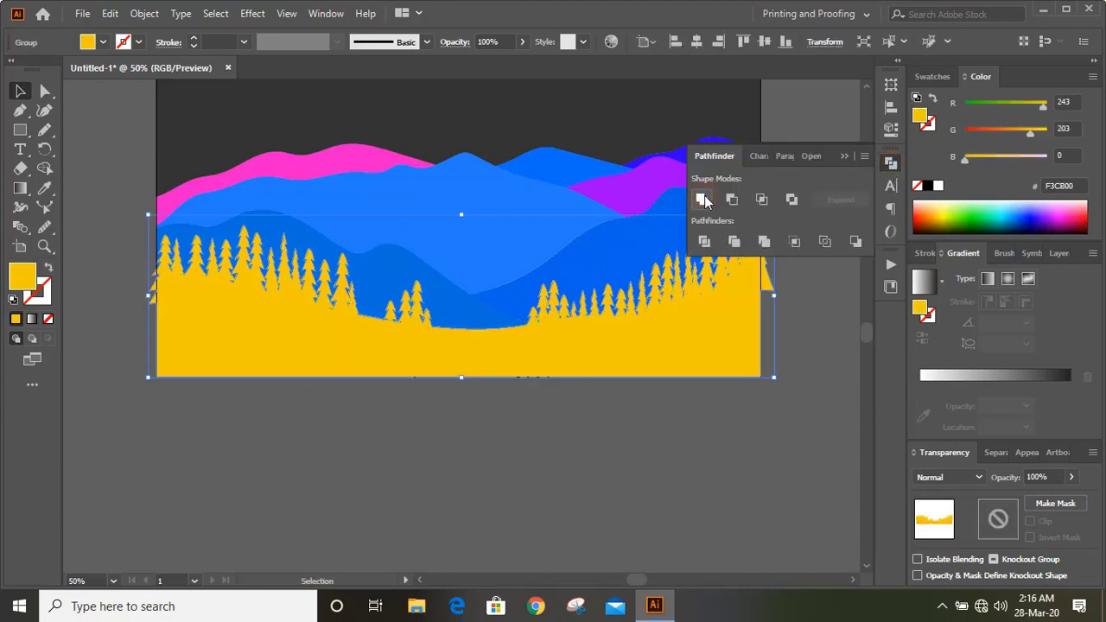
pyautogui.click(845, 157)
pyautogui.click(163, 403)
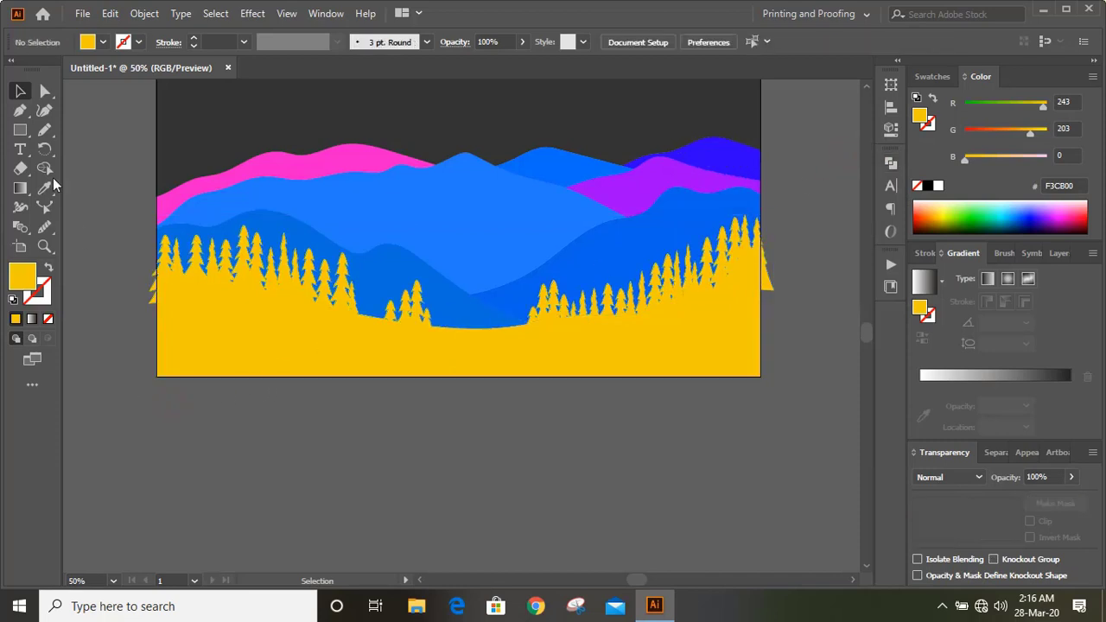
# Draw a rectangle over the artboard's lower part and select it with the pine group
pyautogui.click(19, 131)
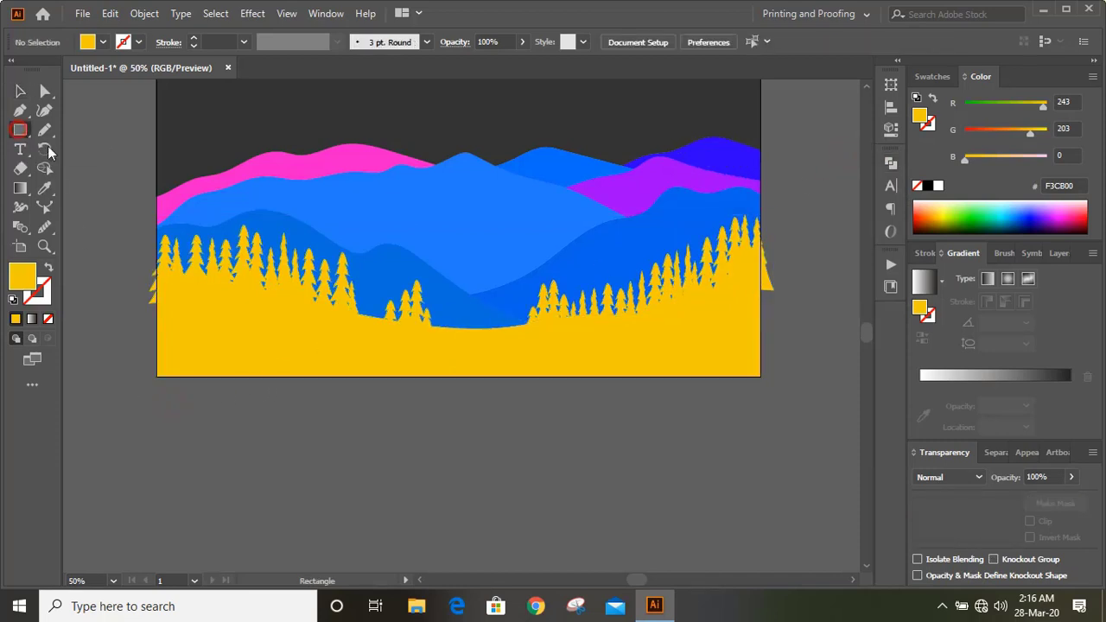
pyautogui.moveTo(155, 214)
pyautogui.mouseDown()
pyautogui.moveTo(180, 378)
pyautogui.moveTo(757, 376)
pyautogui.mouseUp()
pyautogui.click(20, 89)
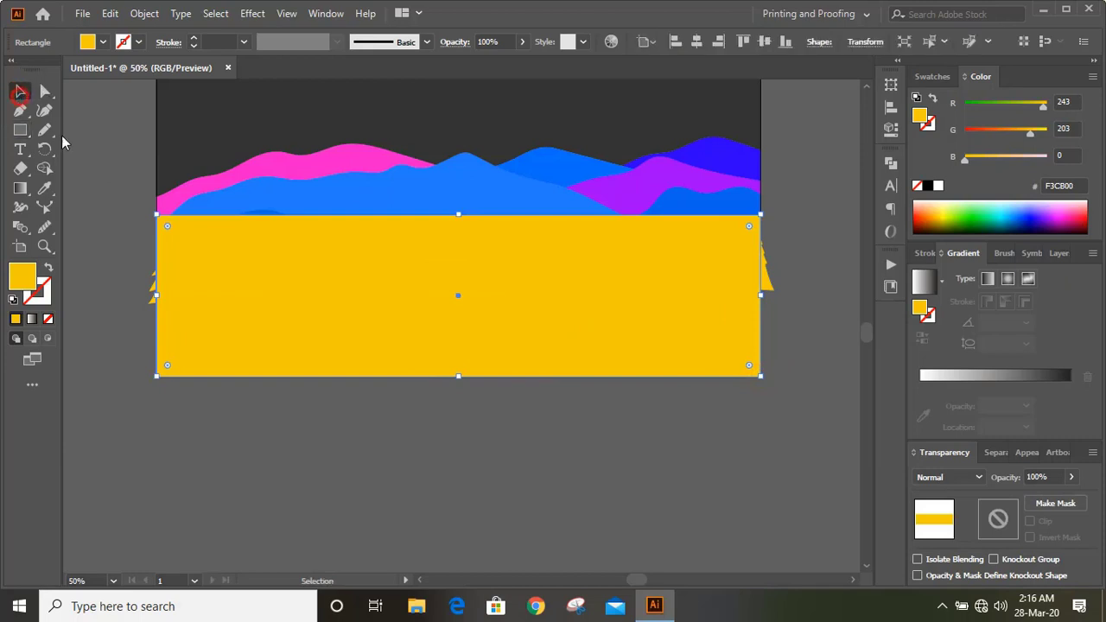
pyautogui.click(141, 326)
pyautogui.click(148, 301)
pyautogui.keyDown('shift'); pyautogui.click(372, 260); pyautogui.keyUp('shift')
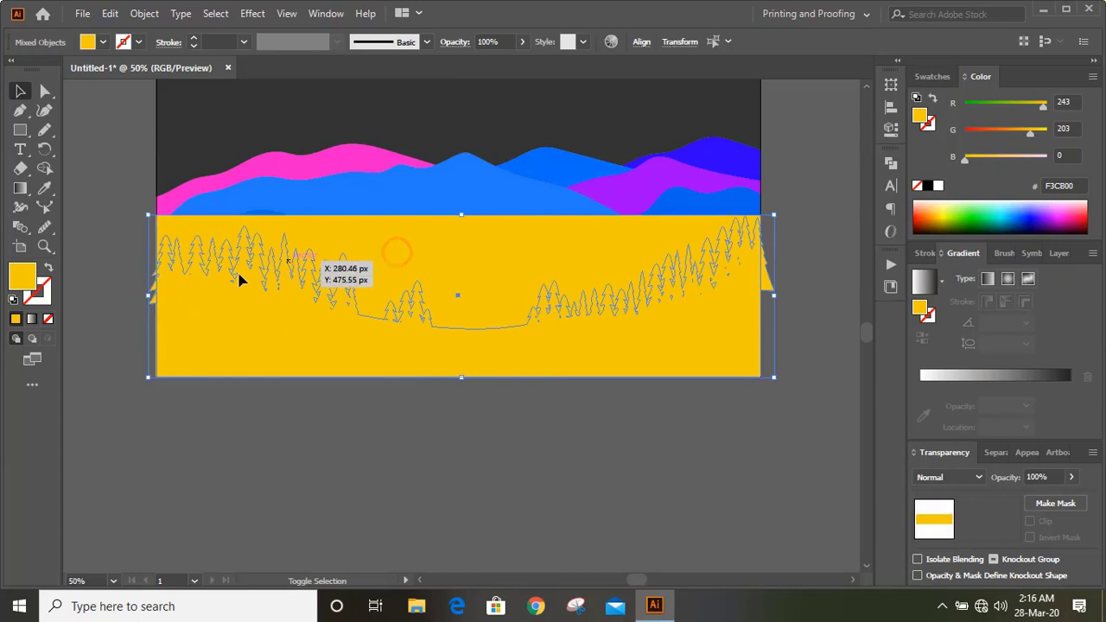
# Use Shape Builder with Alt to erase the tree parts past the left and right edges
pyautogui.click(46, 169)
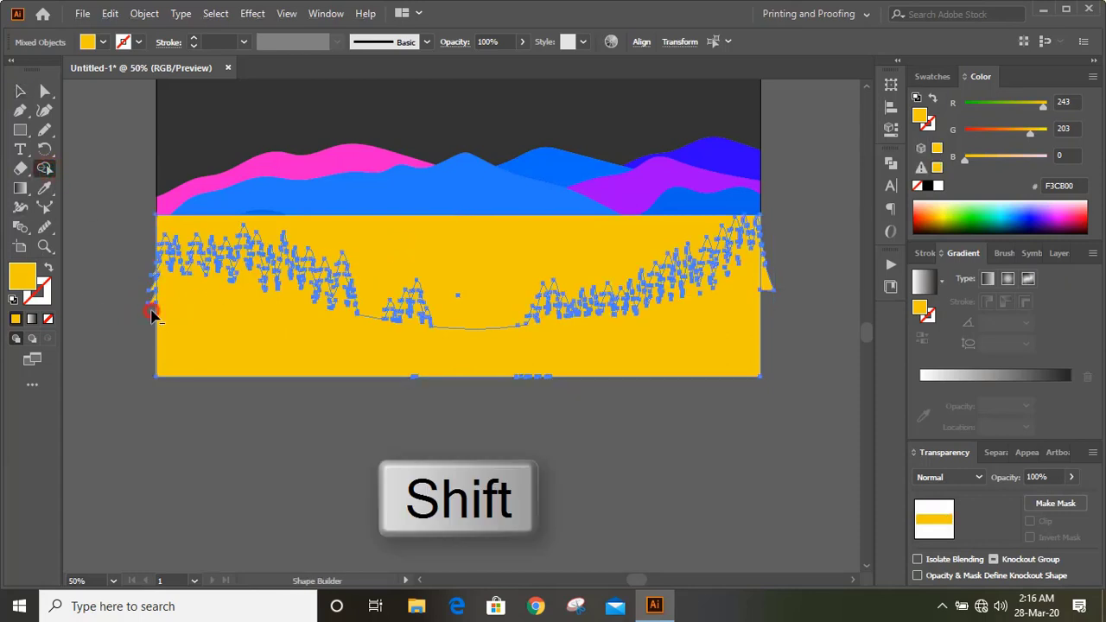
pyautogui.press('alt')
pyautogui.moveTo(153, 275); pyautogui.dragTo(148, 311)
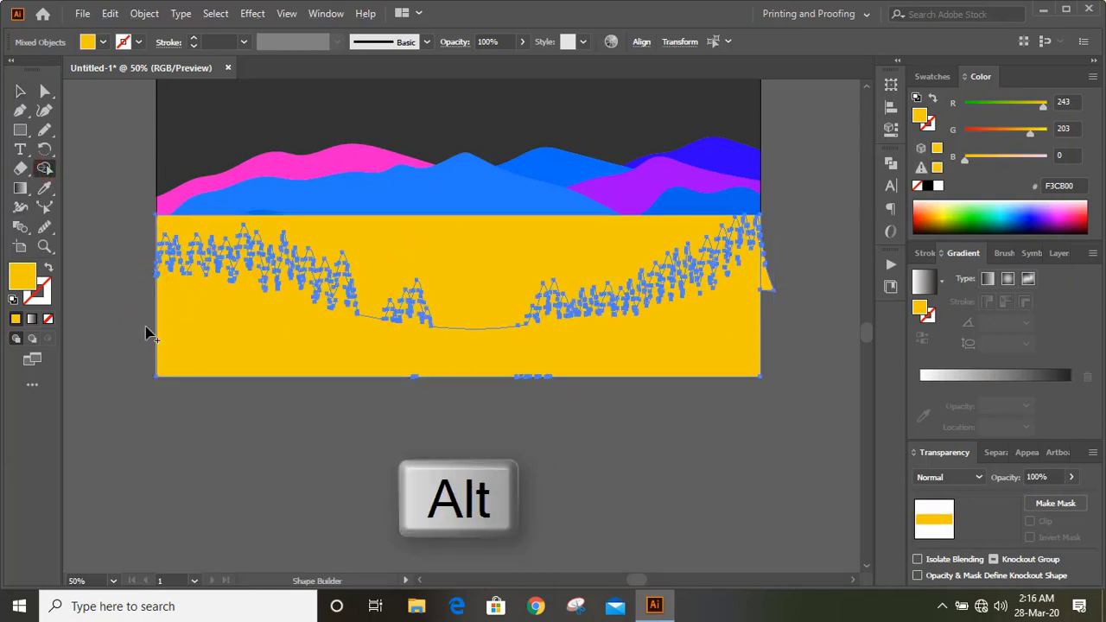
pyautogui.moveTo(762, 297)
pyautogui.mouseDown()
pyautogui.moveTo(766, 260)
pyautogui.moveTo(777, 265)
pyautogui.mouseUp()
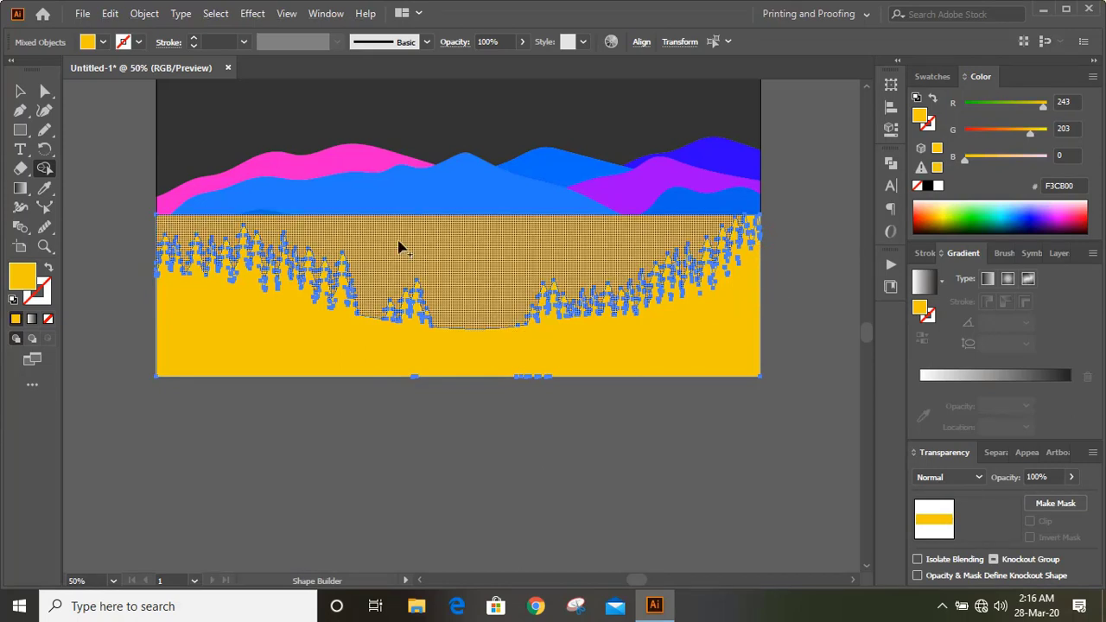
pyautogui.hotkey('ctrl', '=')
pyautogui.hotkey('ctrl', '=')
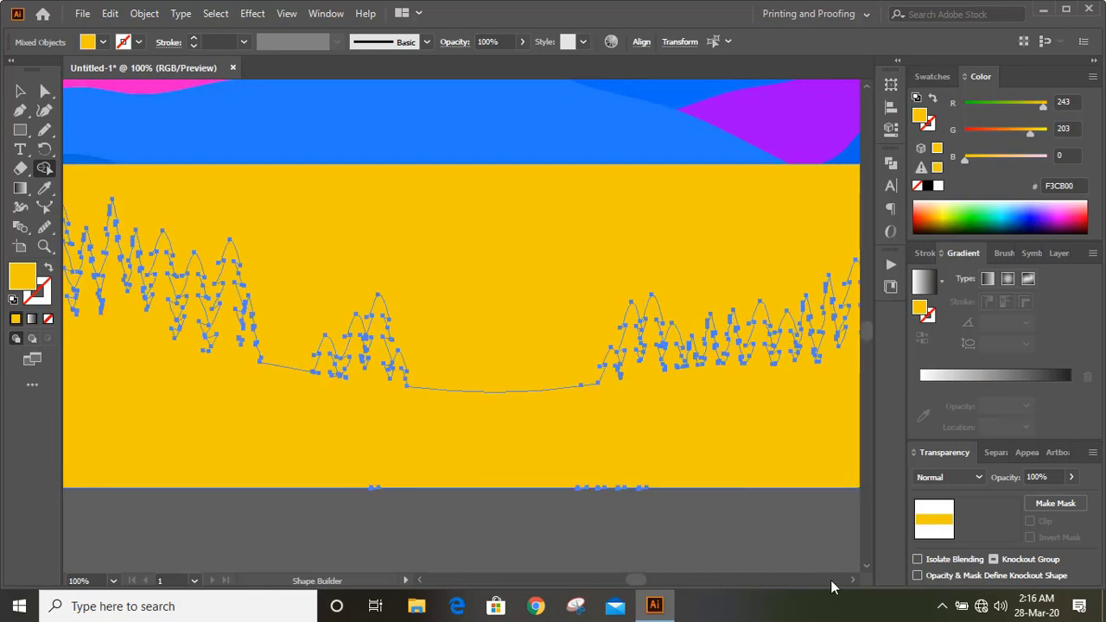
pyautogui.moveTo(851, 584); pyautogui.dragTo(851, 584)
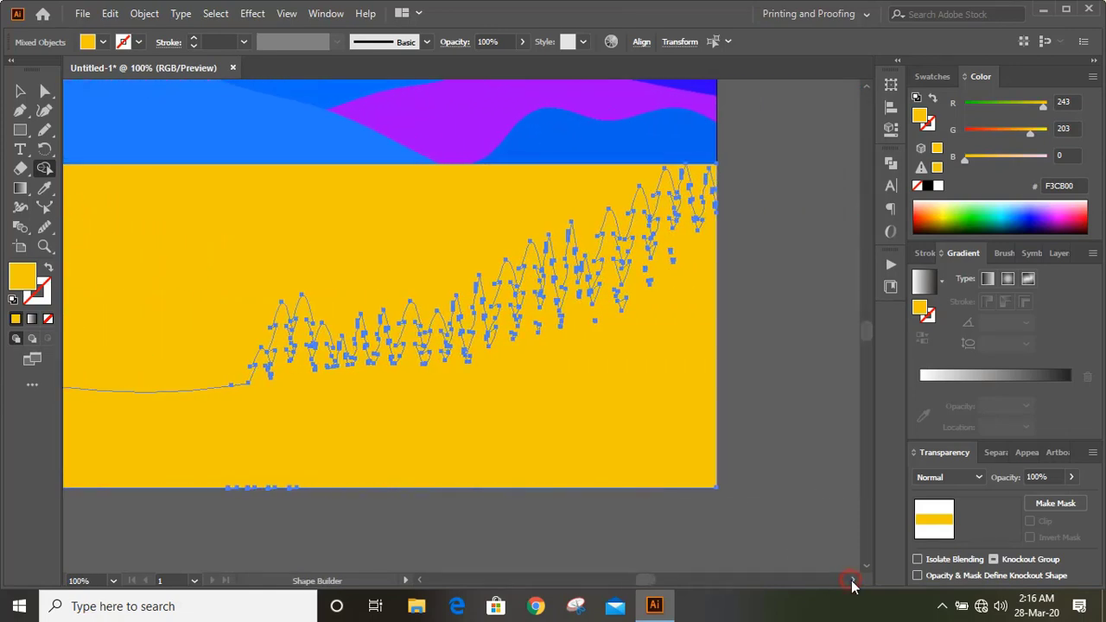
# Delete the leftover yellow helper rectangle
pyautogui.click(20, 91)
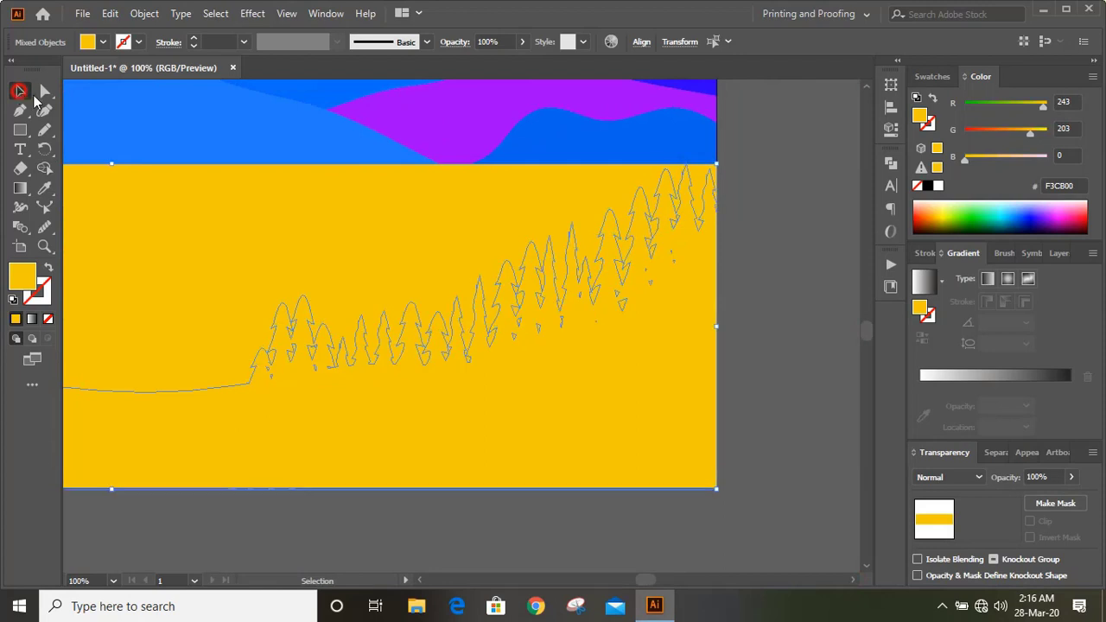
pyautogui.click(748, 264)
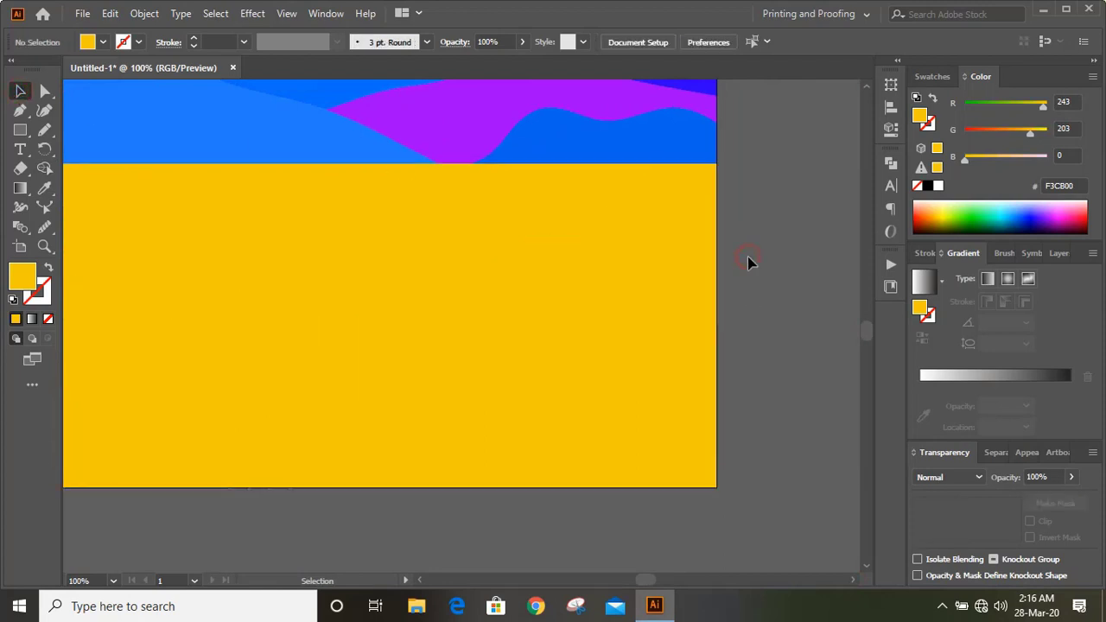
pyautogui.click(507, 373)
pyautogui.press('Delete')
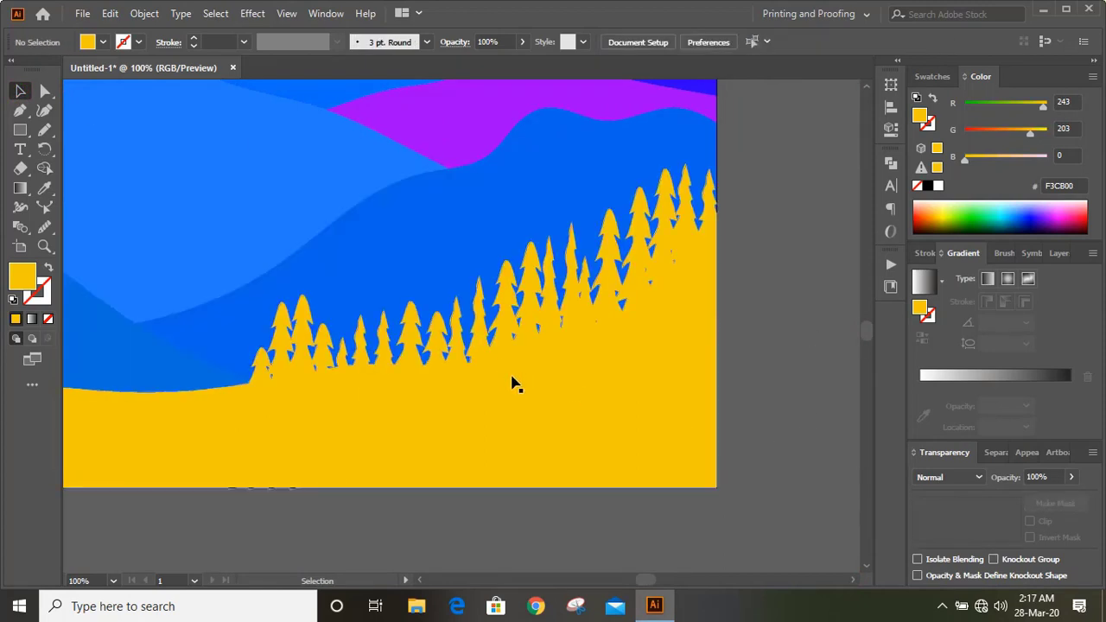
# Fill the pine tree group with black, then with a dark green swatch
pyautogui.click(523, 417)
pyautogui.click(928, 185)
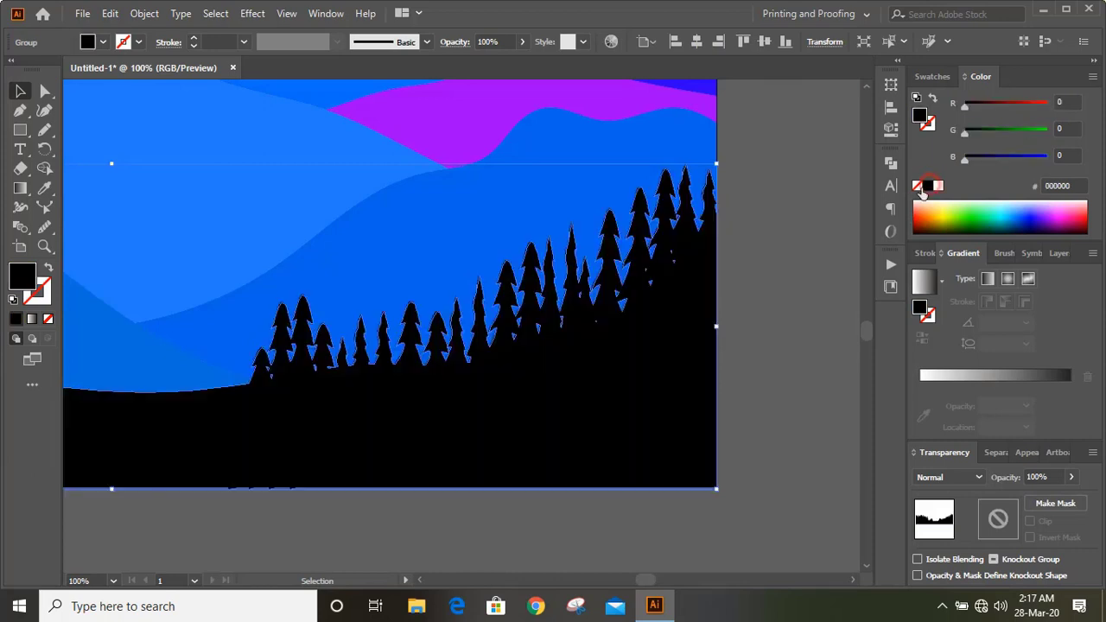
pyautogui.click(764, 308)
pyautogui.click(656, 396)
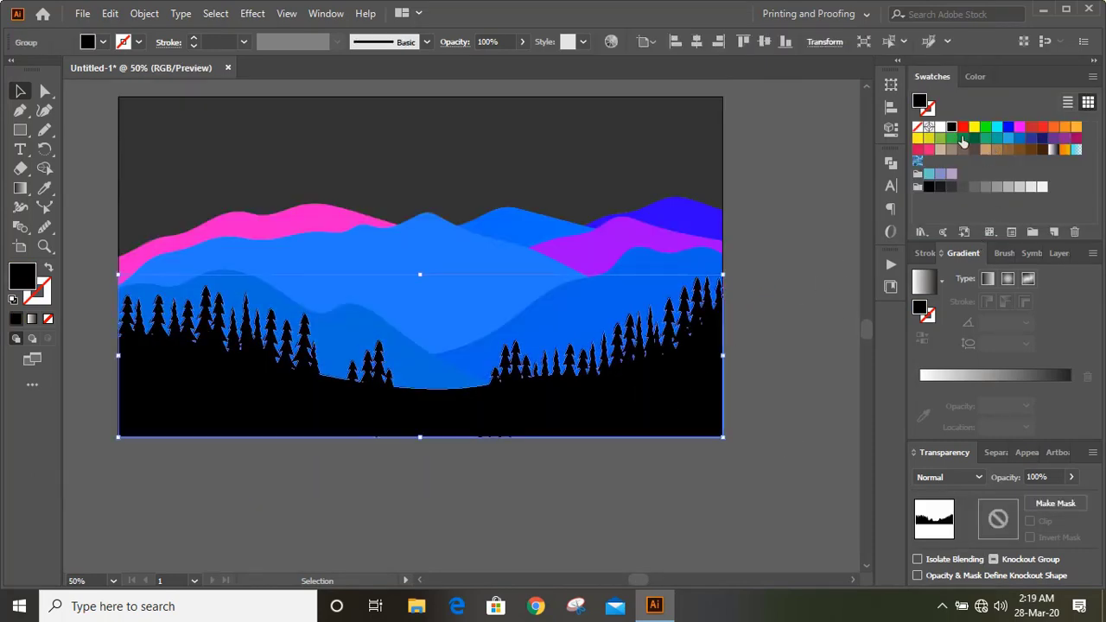
pyautogui.click(973, 140)
# Darken the tree fill to navy 011627 with the RGB sliders
pyautogui.click(976, 78)
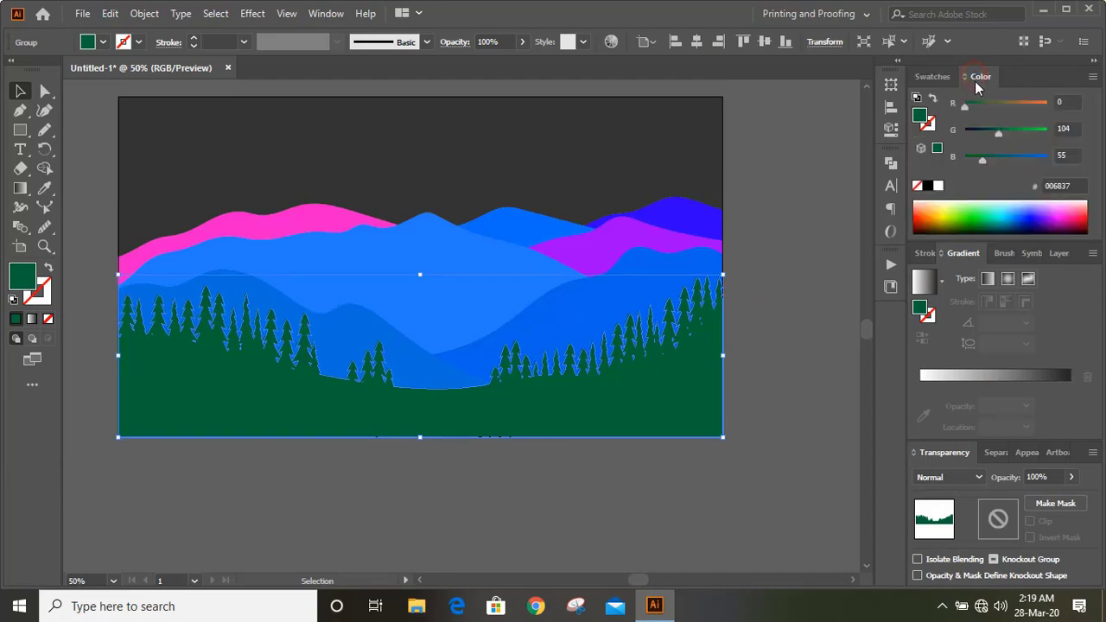
pyautogui.moveTo(997, 135); pyautogui.dragTo(979, 162)
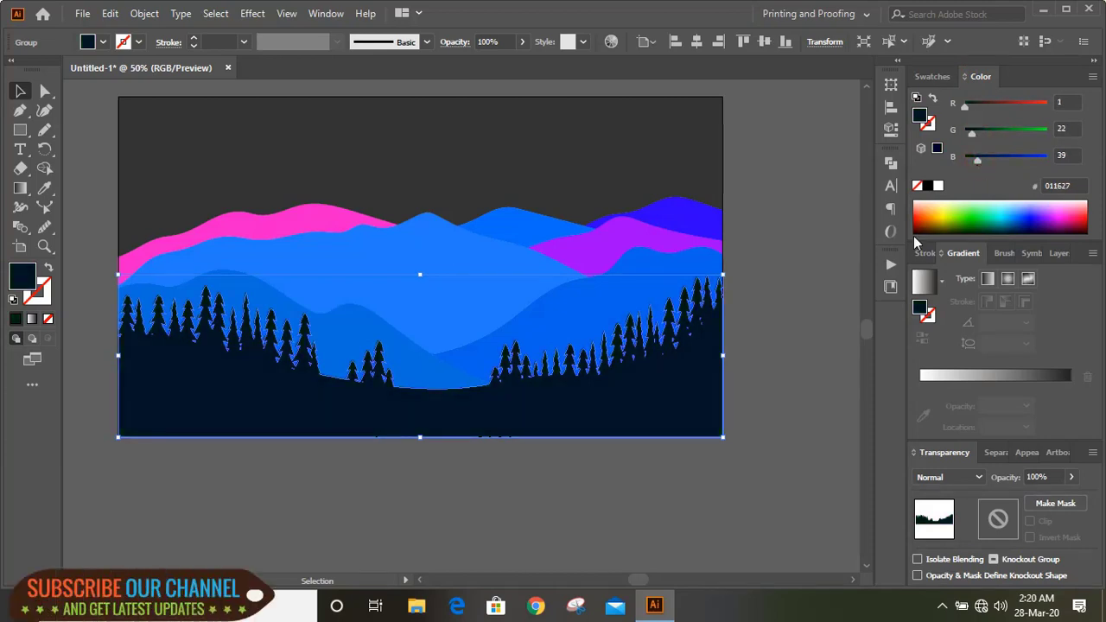
pyautogui.click(763, 408)
pyautogui.scroll(1, 343, 387)
pyautogui.click(344, 387)
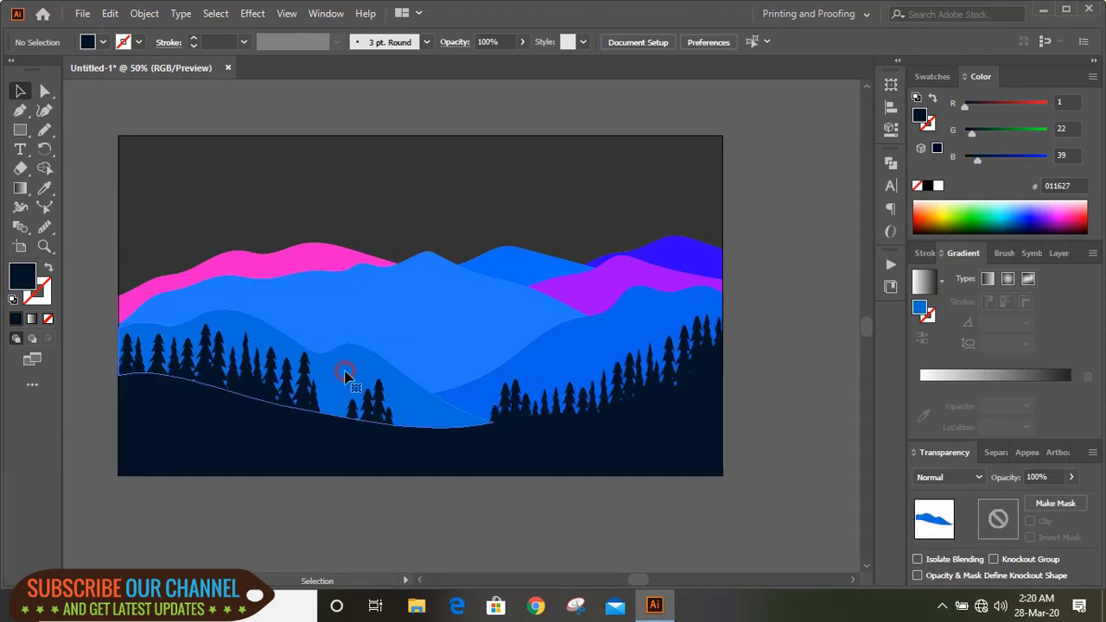
# Give the left hill a linear gradient whose start stop is deep blue
pyautogui.click(982, 377)
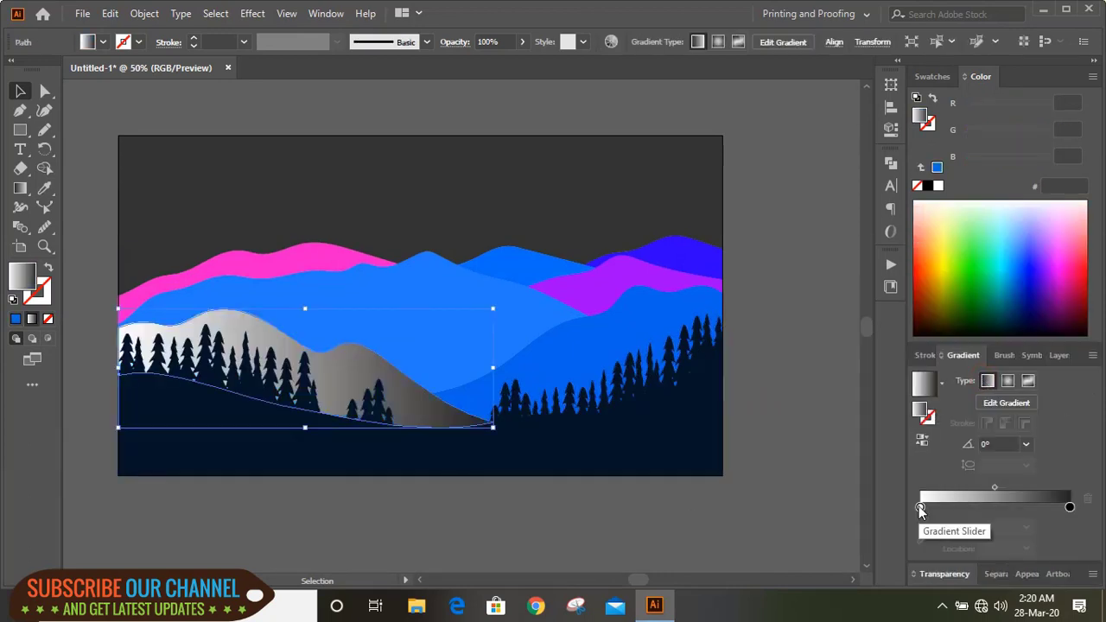
pyautogui.doubleClick(920, 507)
pyautogui.click(861, 383)
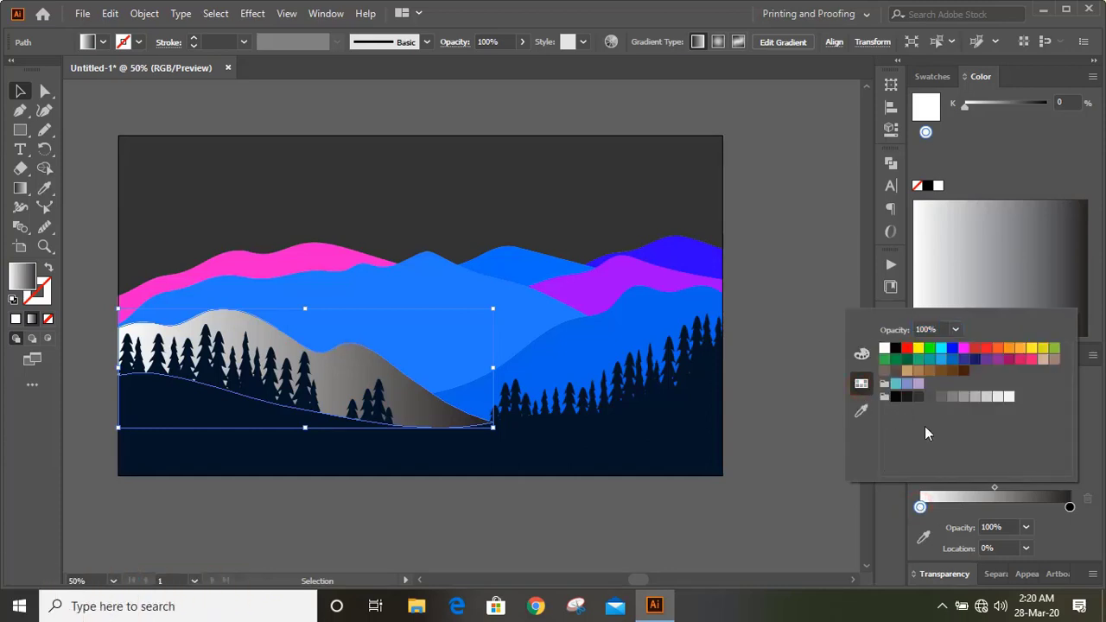
pyautogui.click(905, 360)
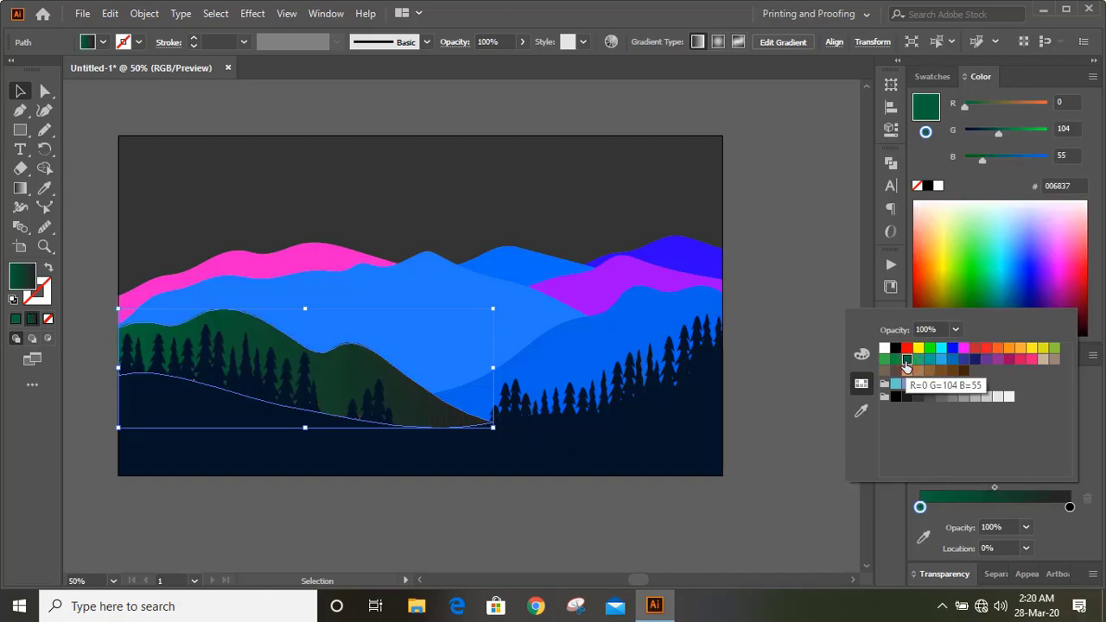
pyautogui.click(999, 133)
pyautogui.moveTo(999, 133); pyautogui.dragTo(984, 133)
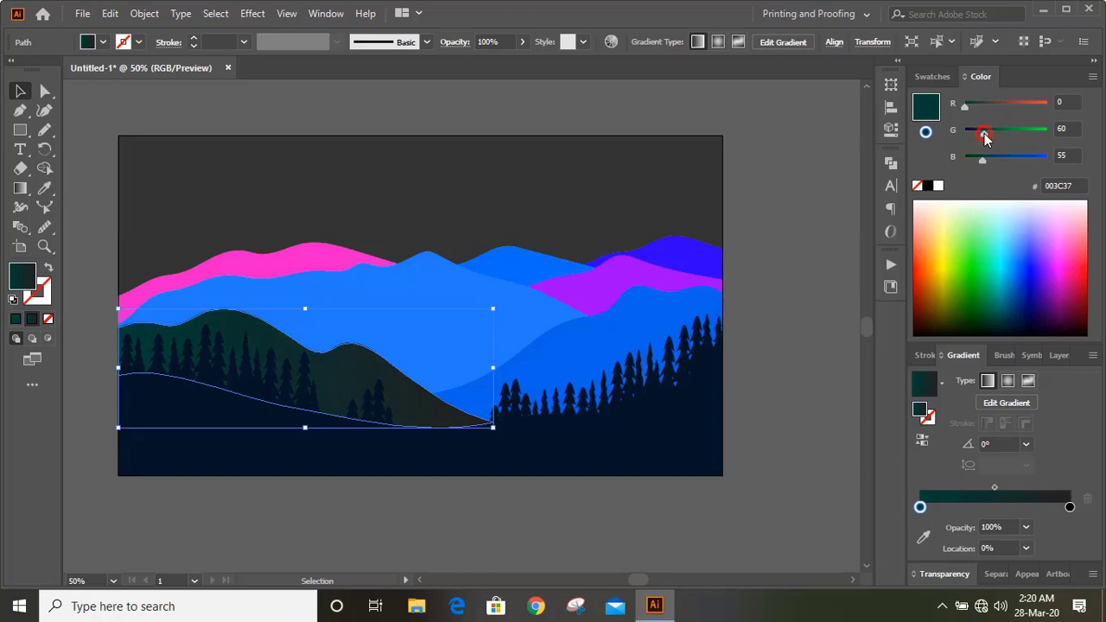
pyautogui.moveTo(981, 161); pyautogui.dragTo(1008, 162)
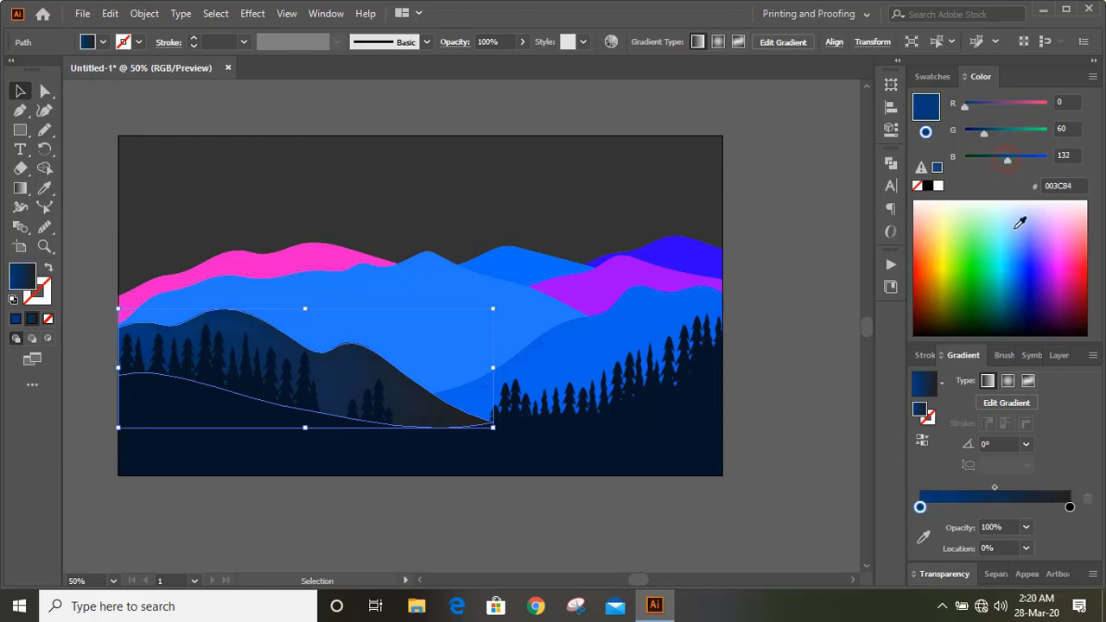
# Set the gradient's end stop to grey
pyautogui.doubleClick(1069, 508)
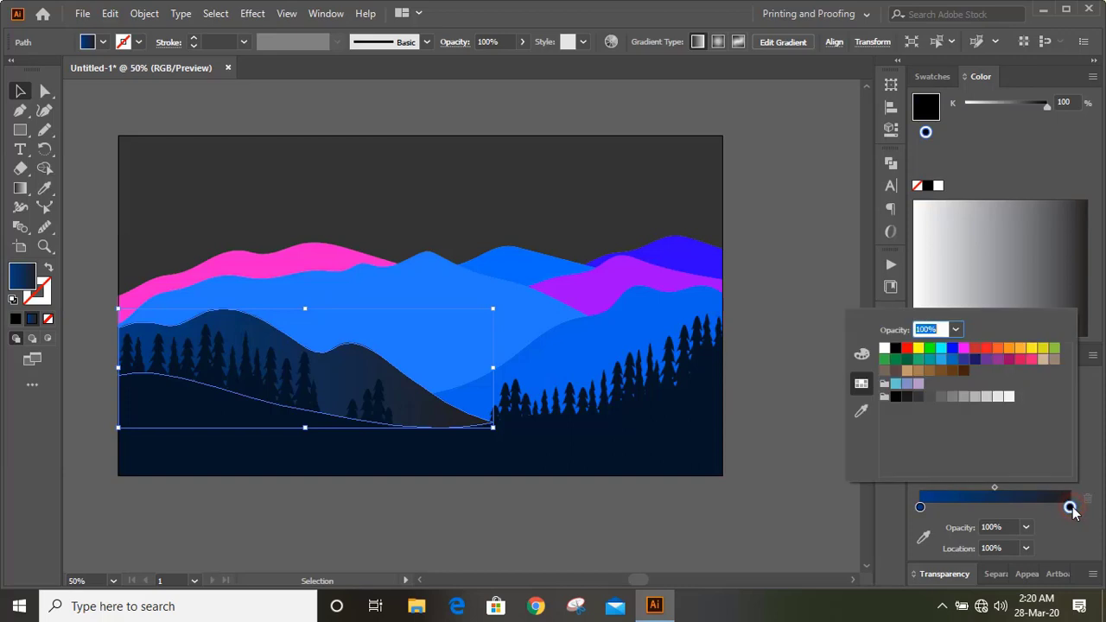
pyautogui.click(929, 396)
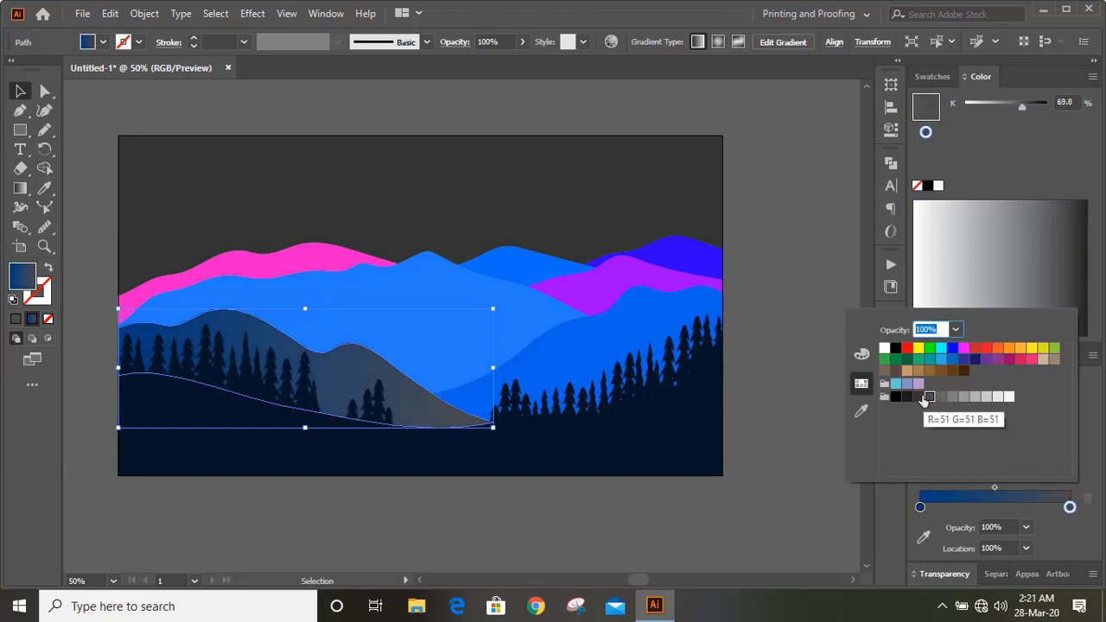
pyautogui.click(785, 279)
pyautogui.scroll(-3, 785, 279)
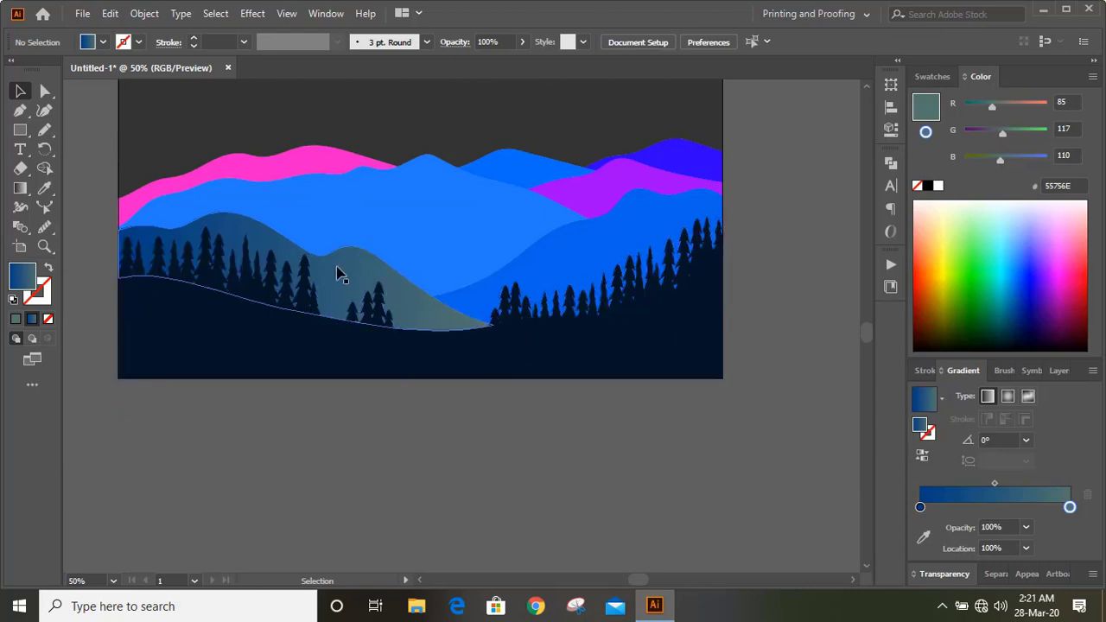
# Drag the Gradient tool down the left hill so it runs vertically at -93.2°
pyautogui.click(125, 226)
pyautogui.press('g')
pyautogui.moveTo(303, 248); pyautogui.dragTo(303, 311)
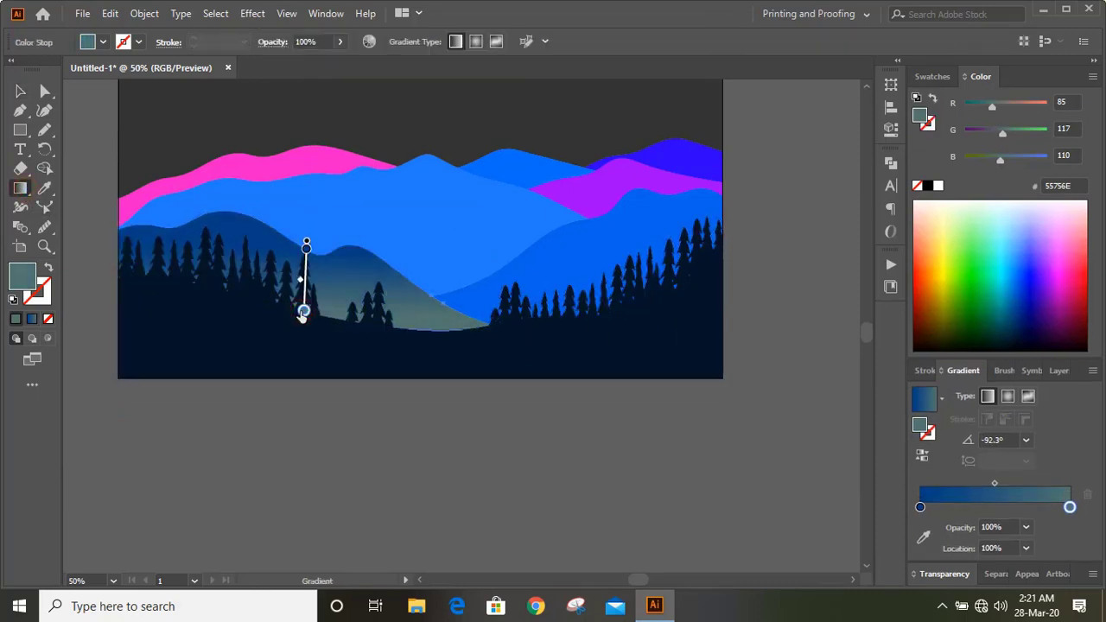
pyautogui.moveTo(337, 257); pyautogui.dragTo(333, 335)
pyautogui.moveTo(391, 271); pyautogui.dragTo(389, 354)
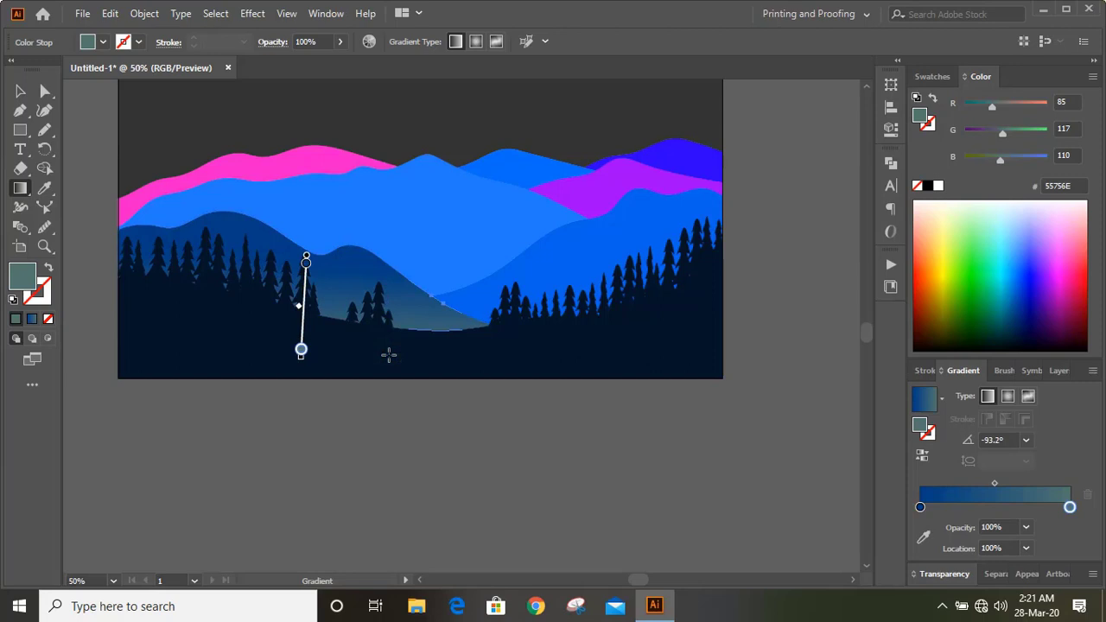
pyautogui.click(20, 91)
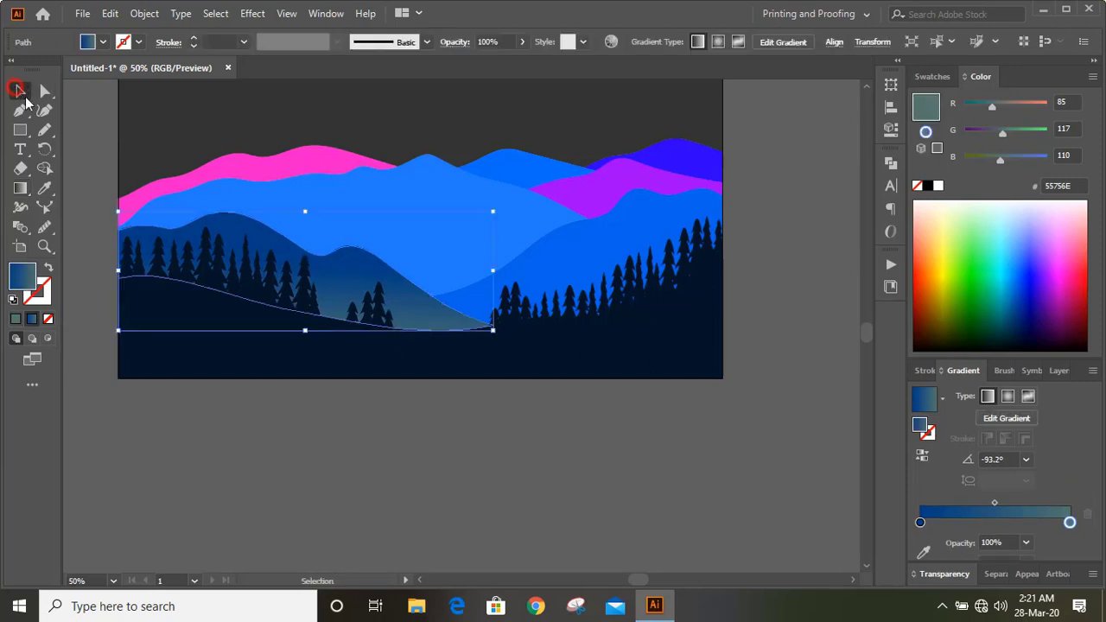
pyautogui.click(432, 436)
pyautogui.scroll(3, 518, 445)
pyautogui.click(486, 292)
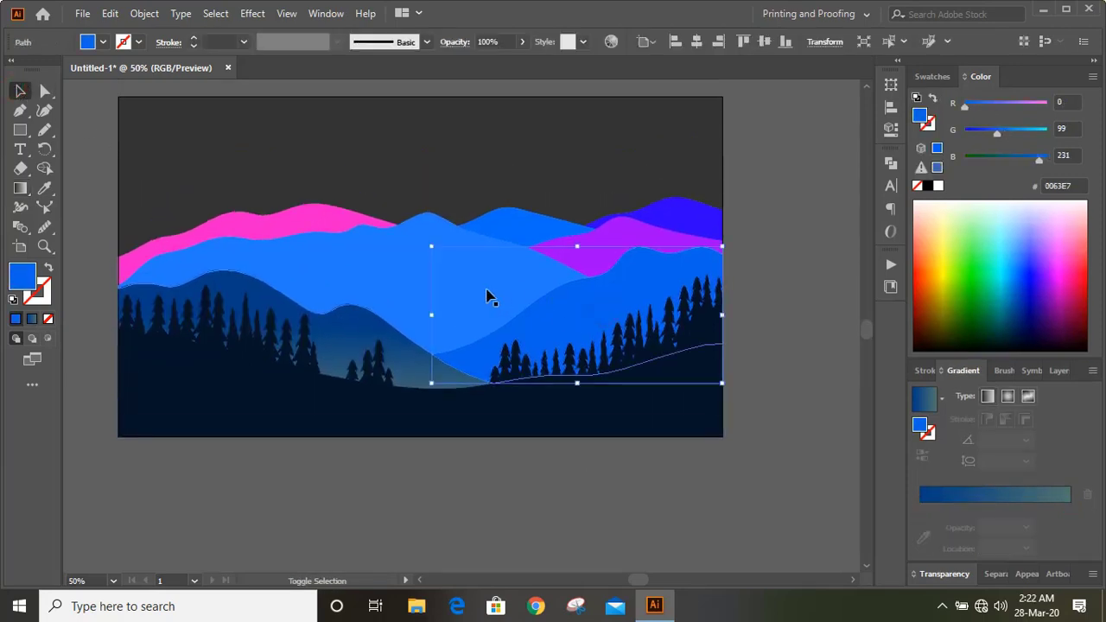
# Eyedrop the teal gradient onto the dark blue, pink and bright blue back mountains
pyautogui.keyDown('shift'); pyautogui.click(678, 225); pyautogui.keyUp('shift')
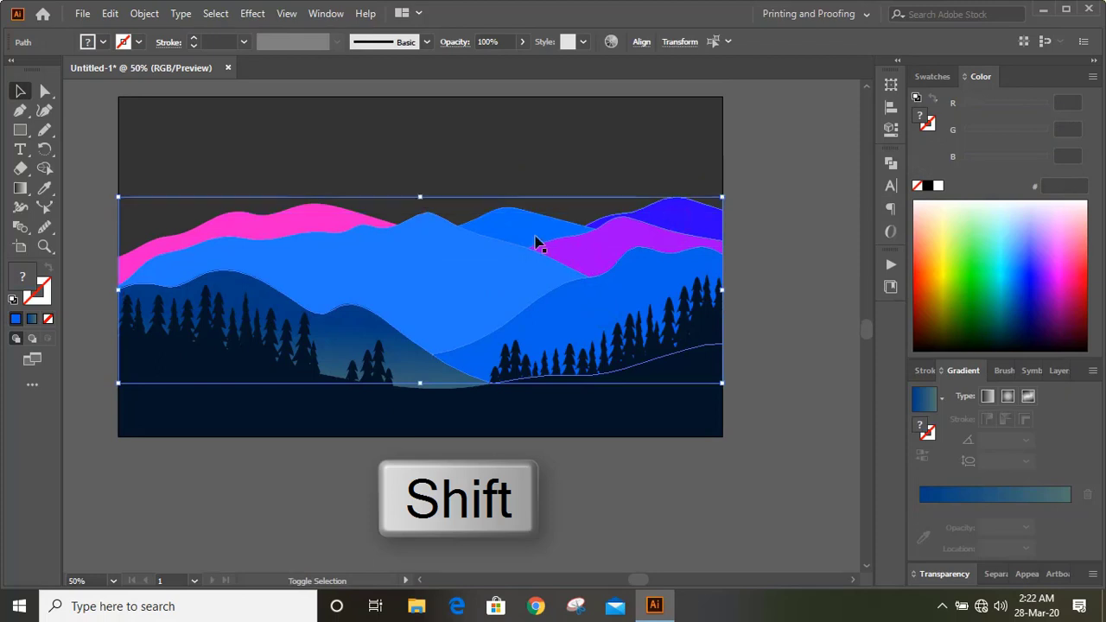
pyautogui.keyDown('shift'); pyautogui.click(306, 220); pyautogui.keyUp('shift')
pyautogui.click(45, 187)
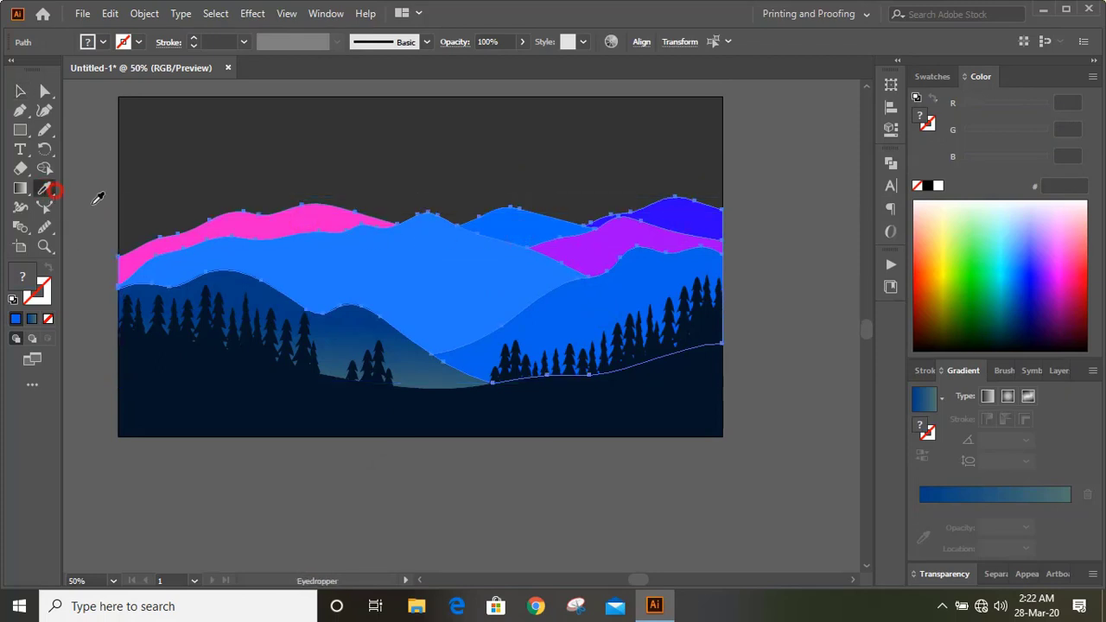
pyautogui.click(347, 318)
pyautogui.press('v')
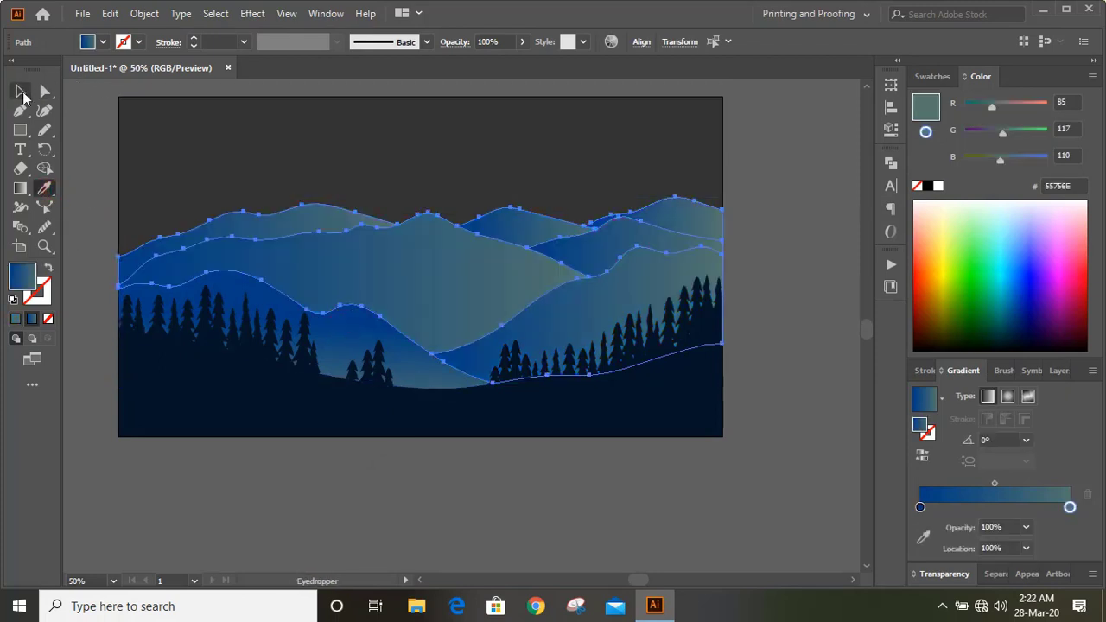
pyautogui.click(622, 495)
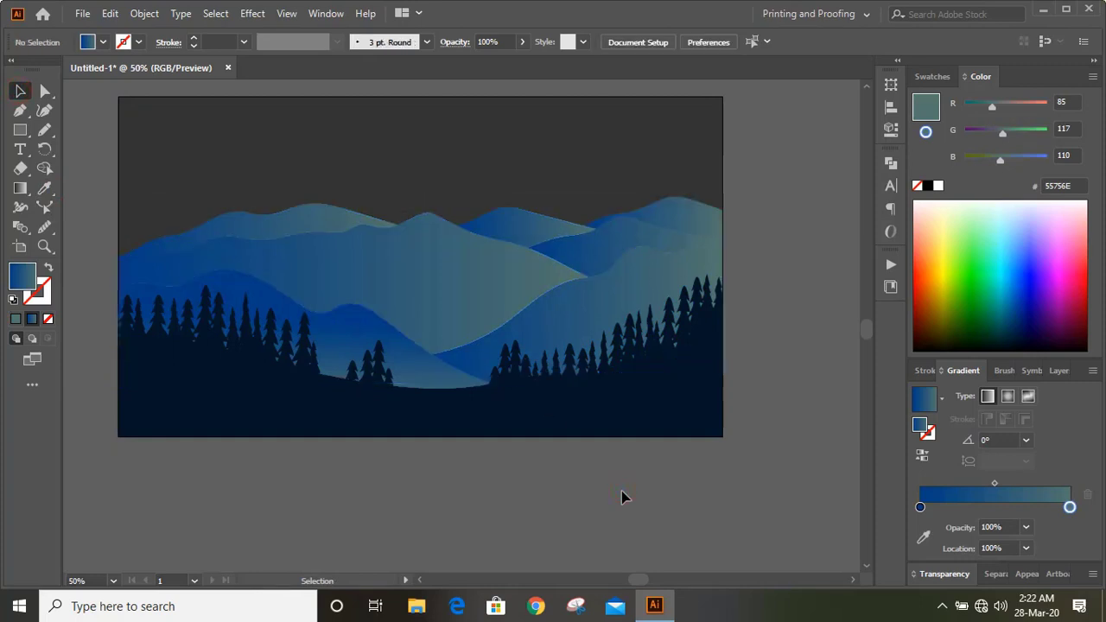
pyautogui.click(424, 311)
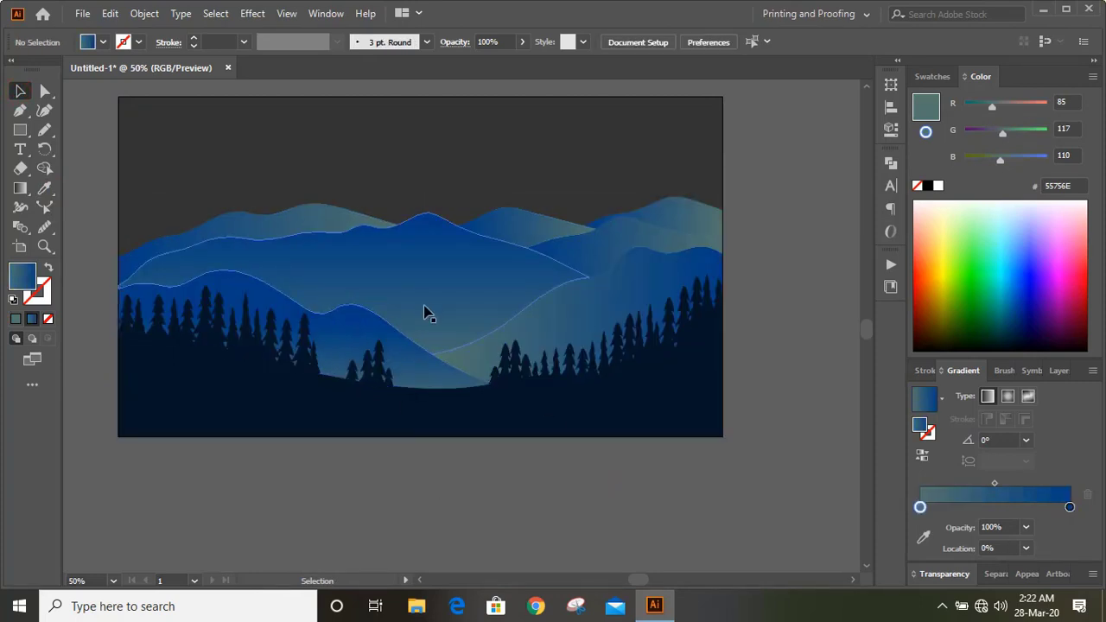
# Darken the mid-ground mountain gradient's first stop to deep blue 003C67
pyautogui.doubleClick(920, 508)
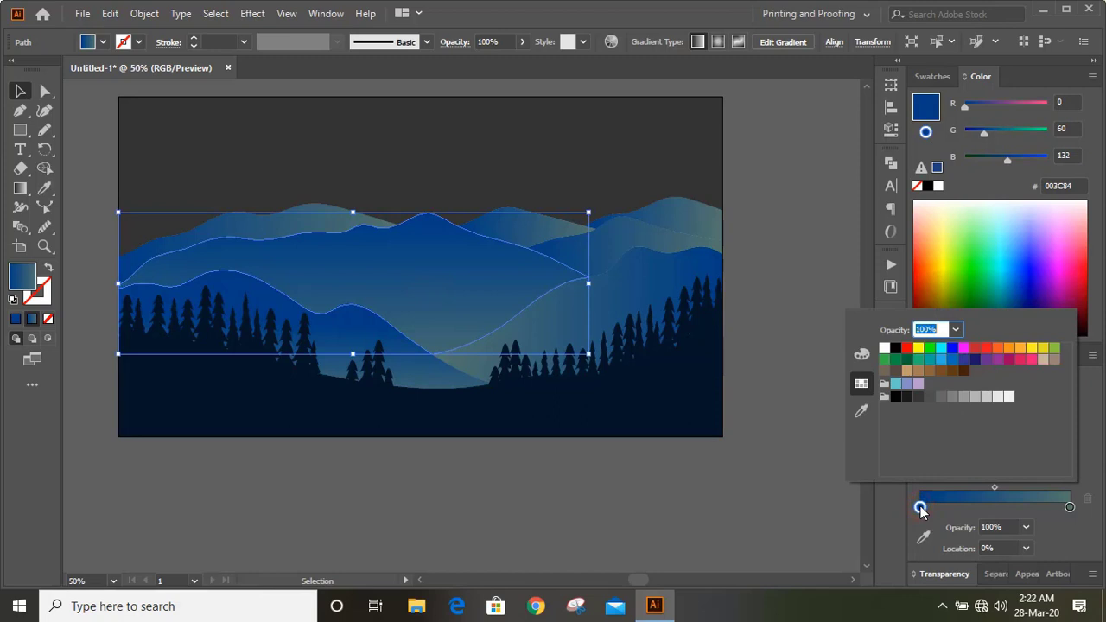
pyautogui.click(920, 508)
pyautogui.moveTo(1007, 164); pyautogui.dragTo(990, 166)
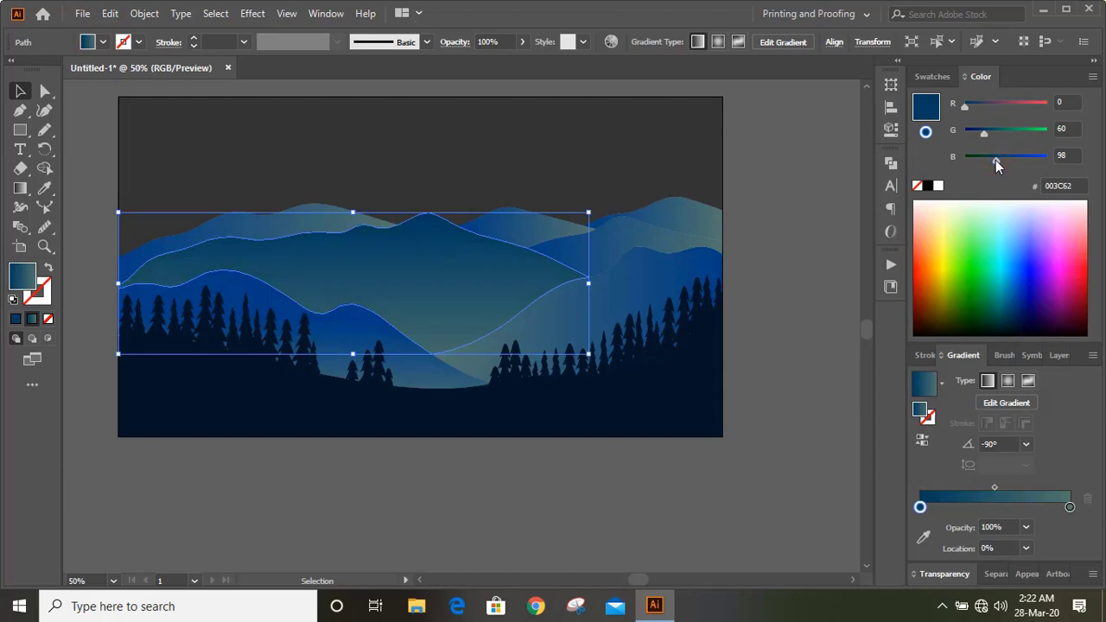
pyautogui.moveTo(997, 165); pyautogui.dragTo(997, 167)
pyautogui.click(474, 486)
# Eyedrop a neighbouring mountain's gradient onto the small central peak
pyautogui.click(523, 267)
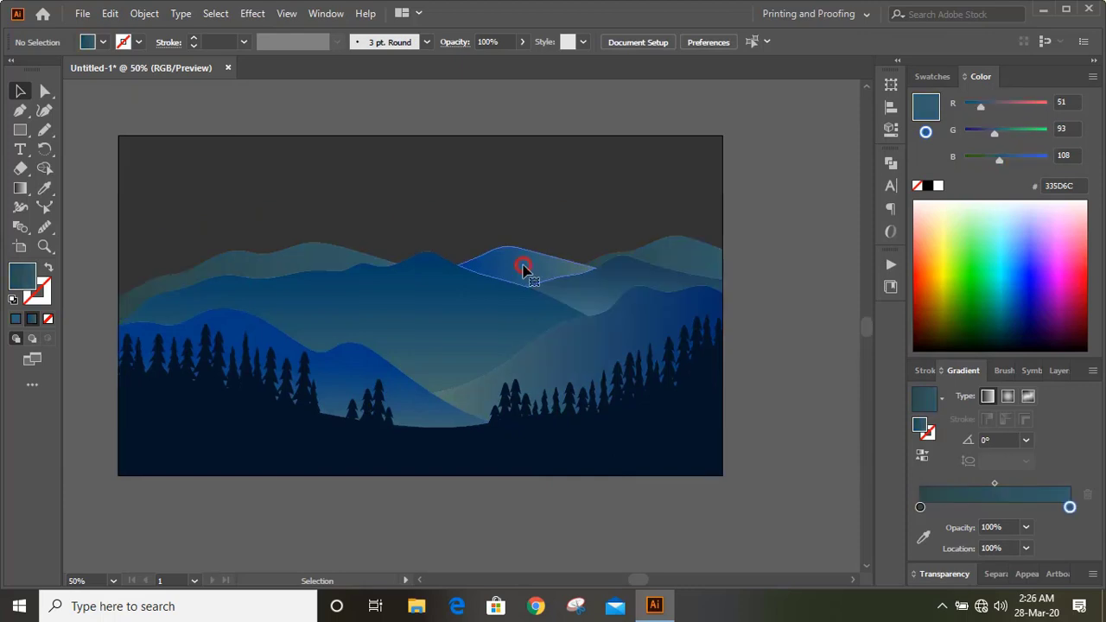
pyautogui.click(45, 188)
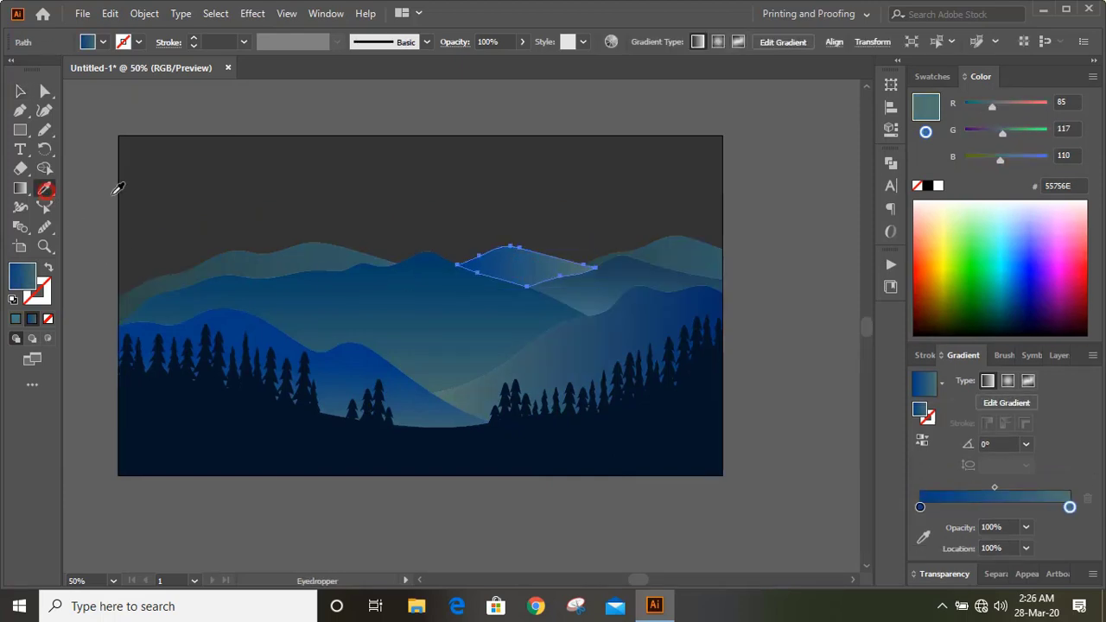
pyautogui.click(20, 91)
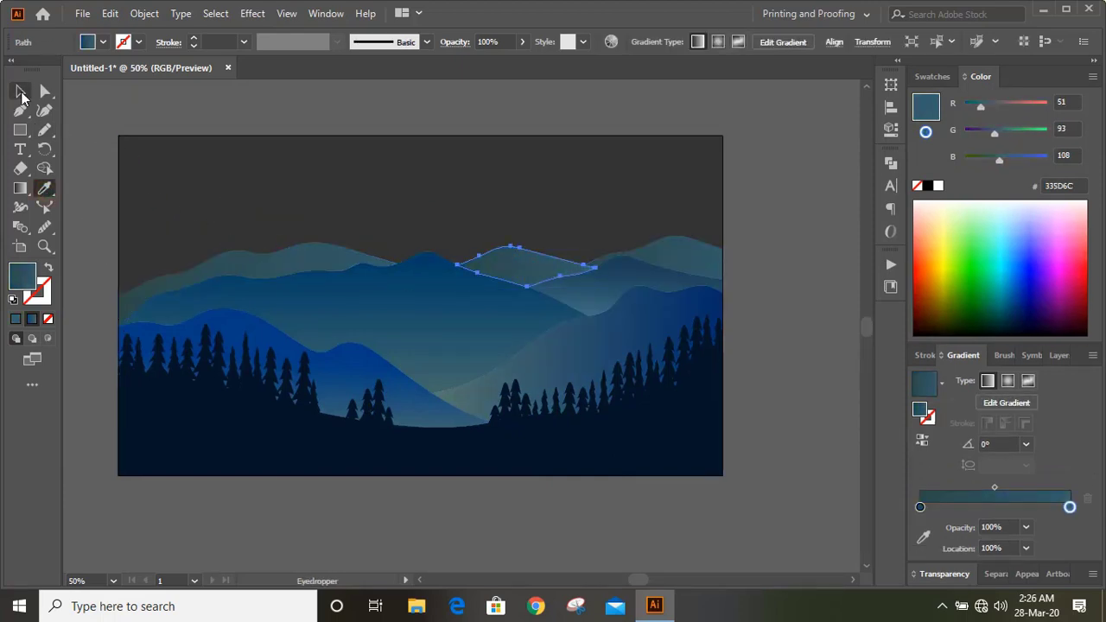
pyautogui.click(177, 103)
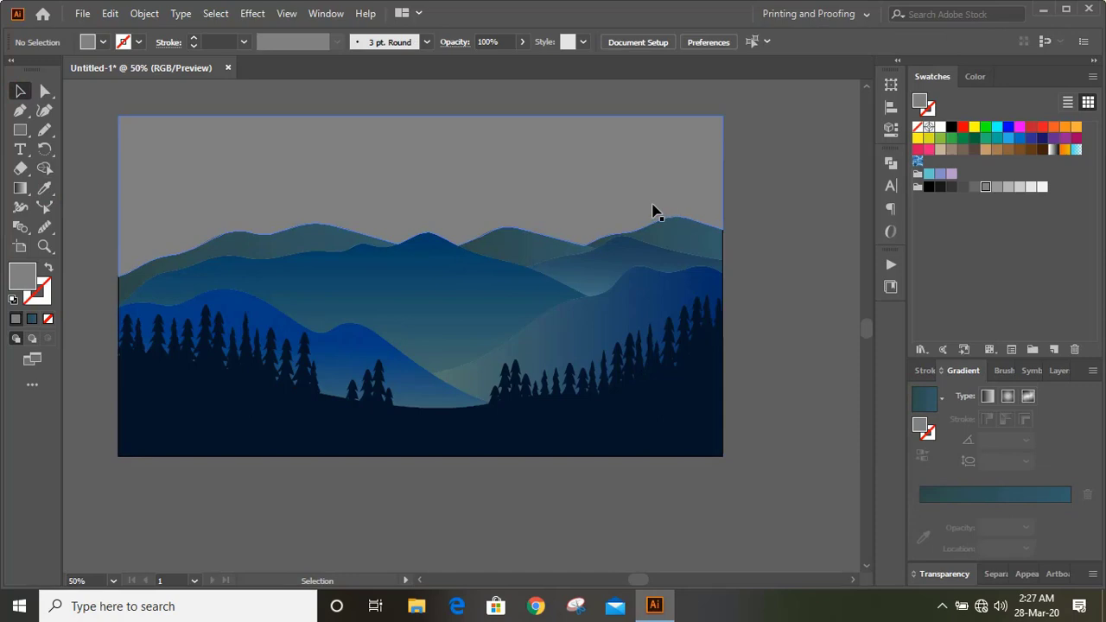
# Copy the mountain's blue gradient into the sky and move its left stop rightward
pyautogui.click(614, 185)
pyautogui.press('i')
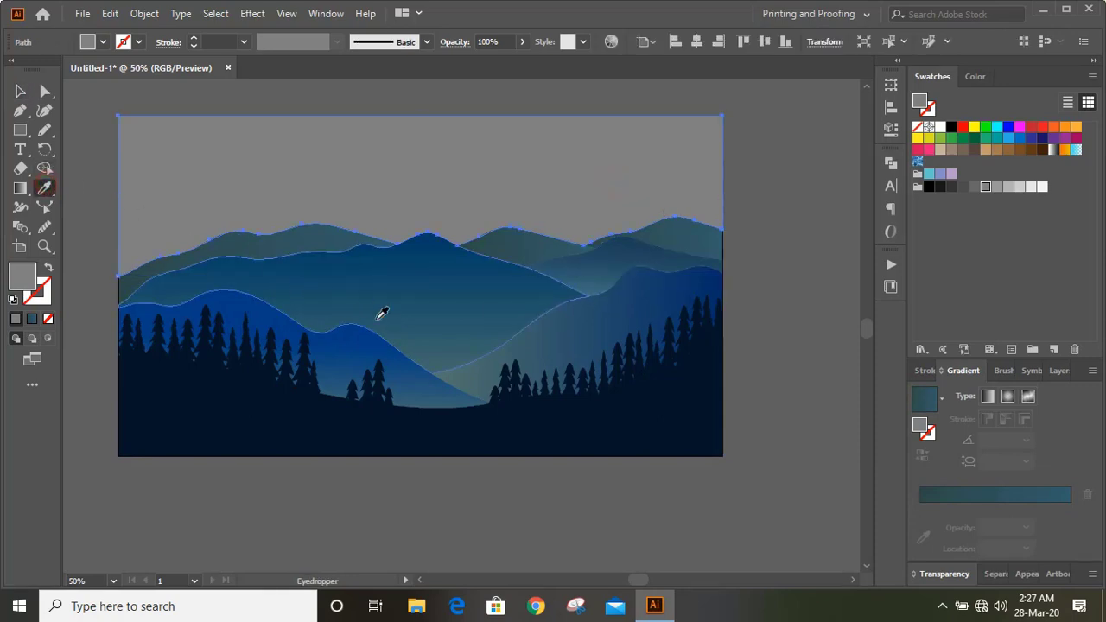
pyautogui.click(380, 312)
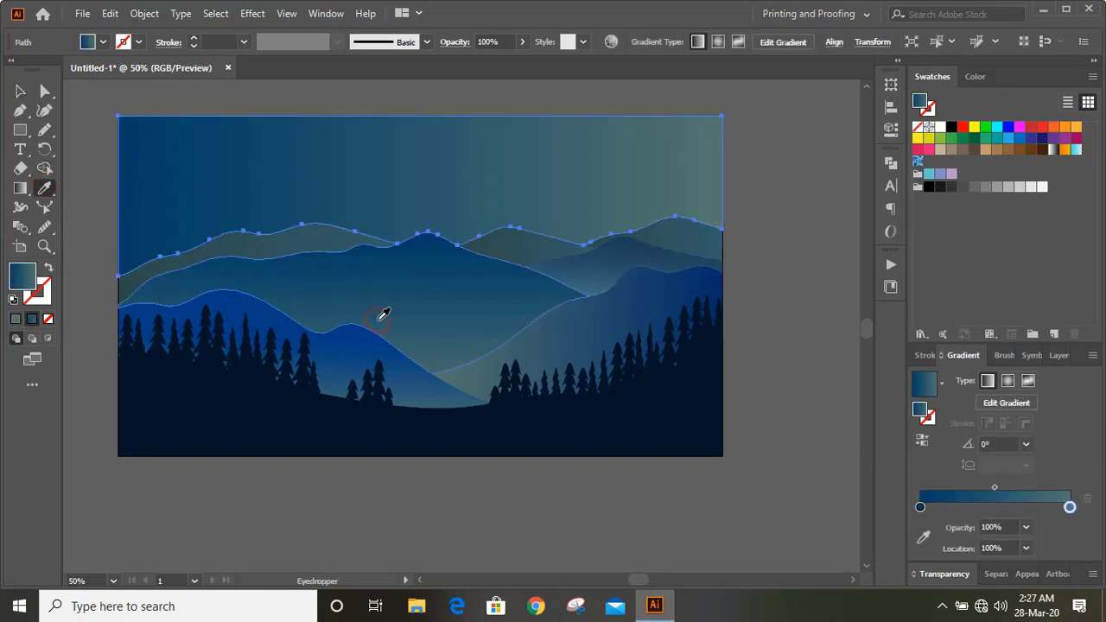
pyautogui.doubleClick(920, 508)
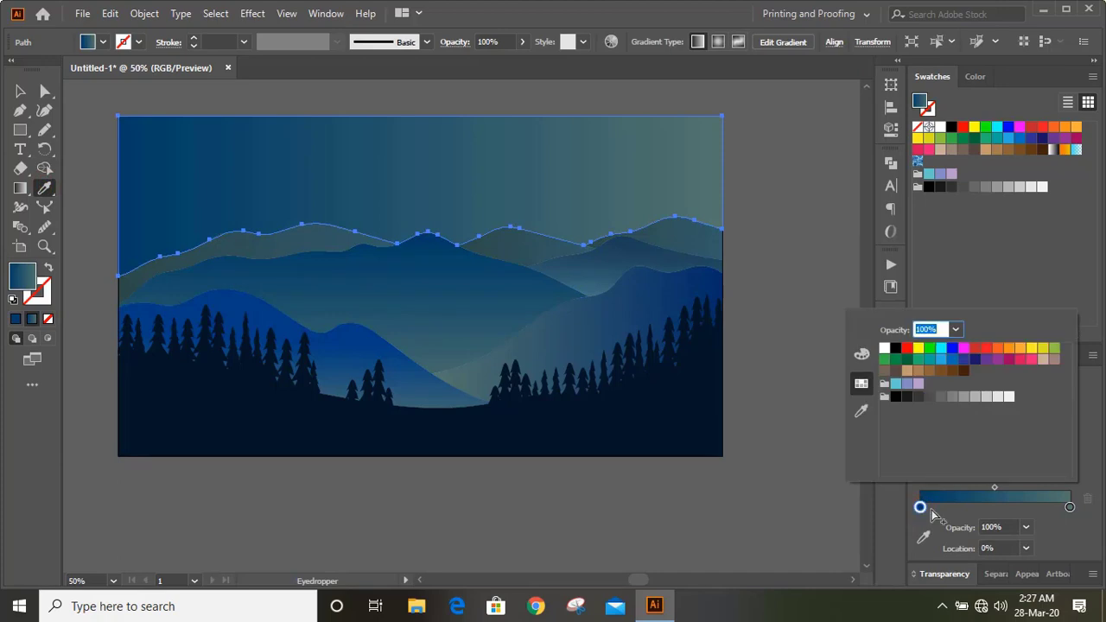
pyautogui.moveTo(920, 508); pyautogui.dragTo(966, 510)
# Add a purple stop at the gradient start and darken it to navy 232D3F
pyautogui.click(922, 512)
pyautogui.doubleClick(923, 510)
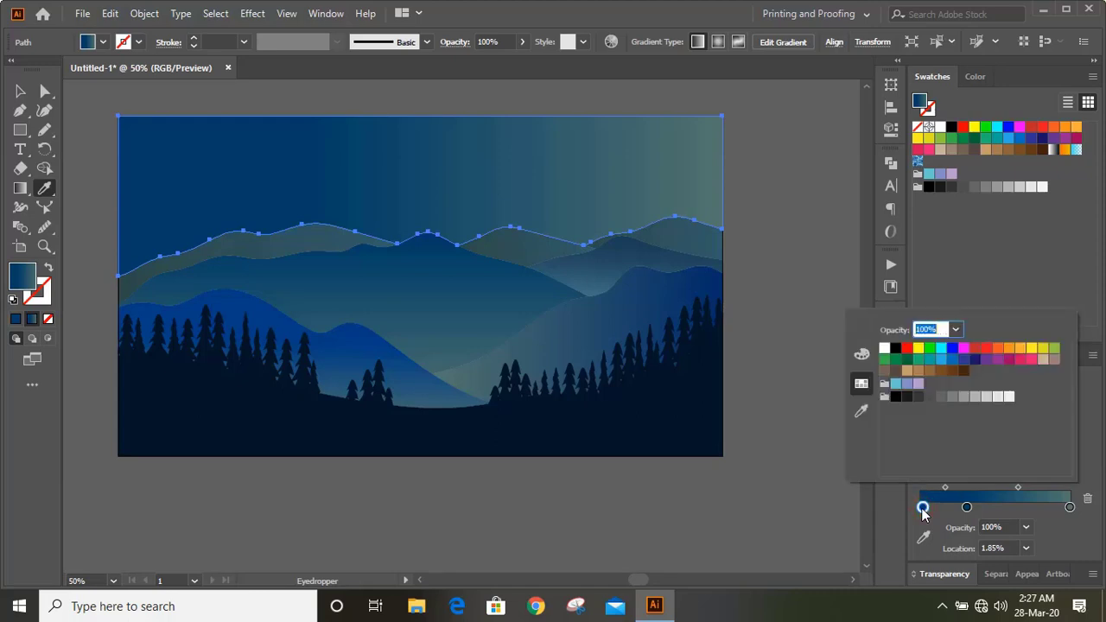
pyautogui.click(974, 361)
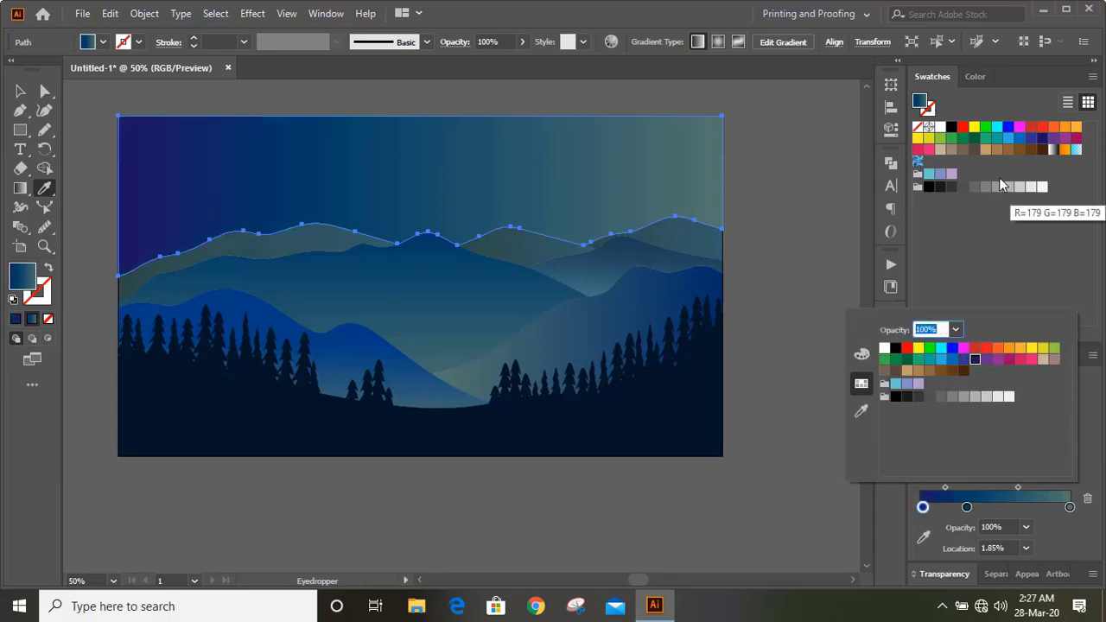
pyautogui.click(974, 77)
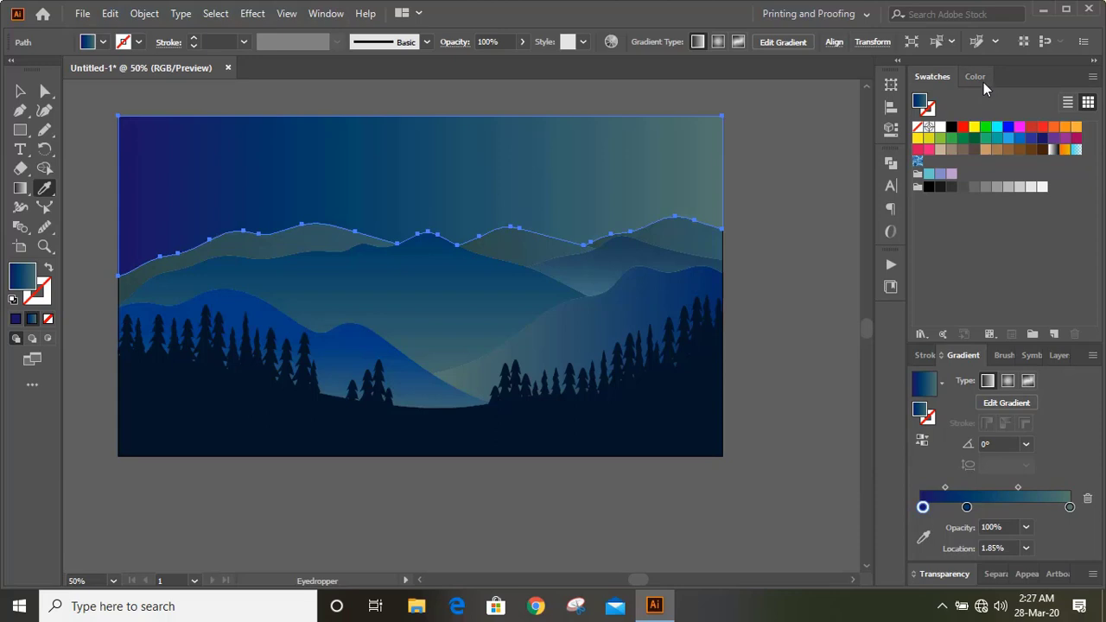
pyautogui.click(978, 77)
pyautogui.moveTo(988, 166); pyautogui.dragTo(976, 112)
# Run the sky gradient vertically at -90° from the top down to the ridge
pyautogui.click(20, 91)
pyautogui.click(306, 93)
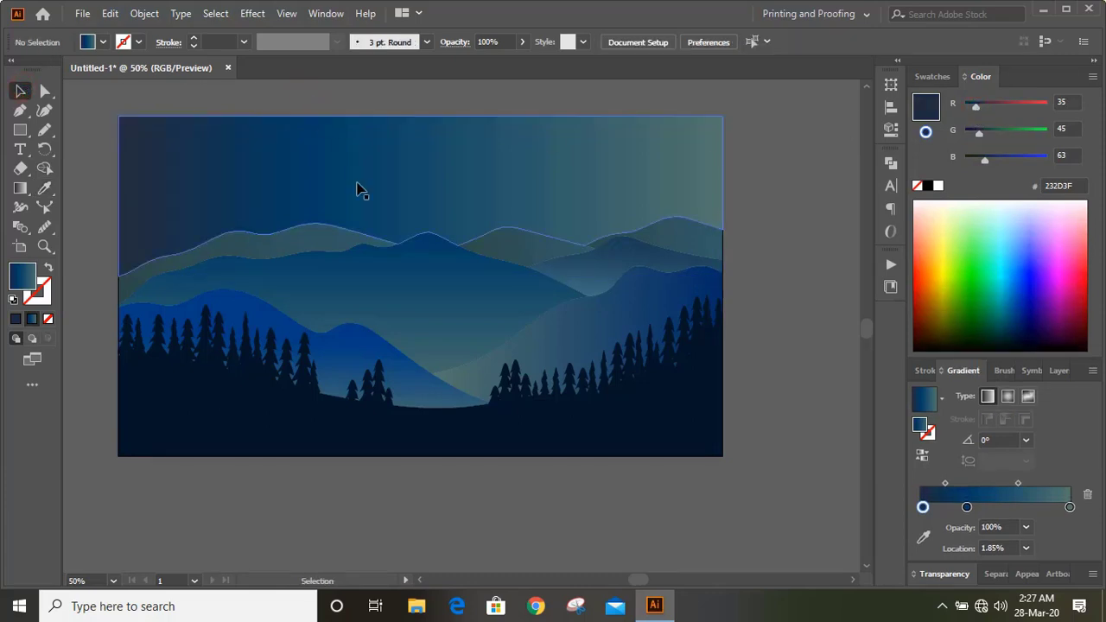
pyautogui.click(358, 210)
pyautogui.press('g')
pyautogui.moveTo(432, 118); pyautogui.dragTo(436, 236)
pyautogui.moveTo(432, 245); pyautogui.dragTo(429, 246)
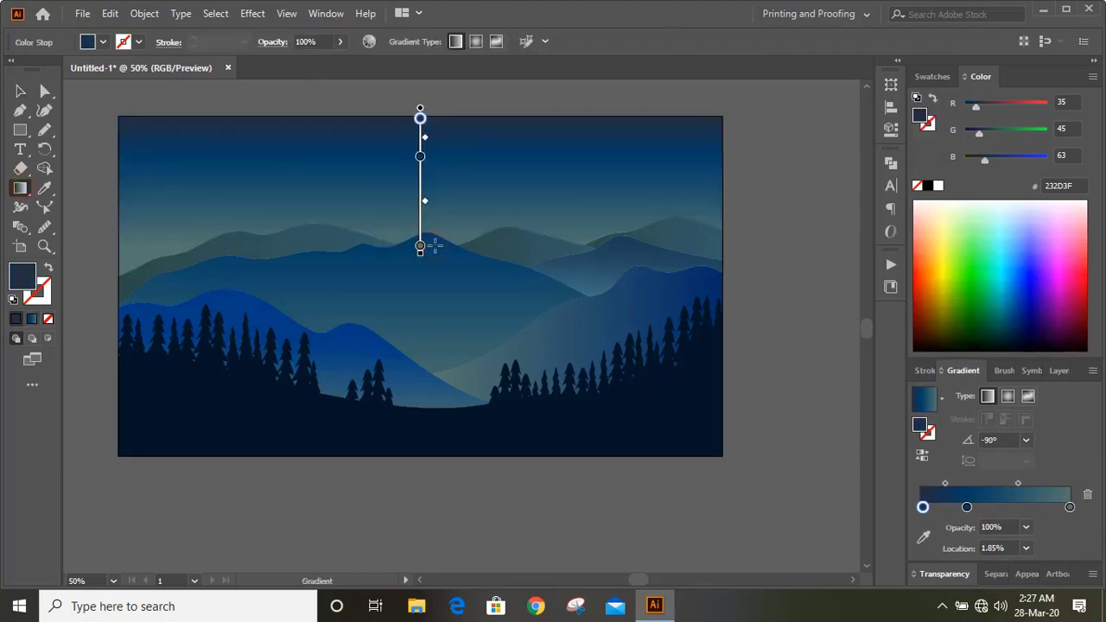
pyautogui.click(20, 91)
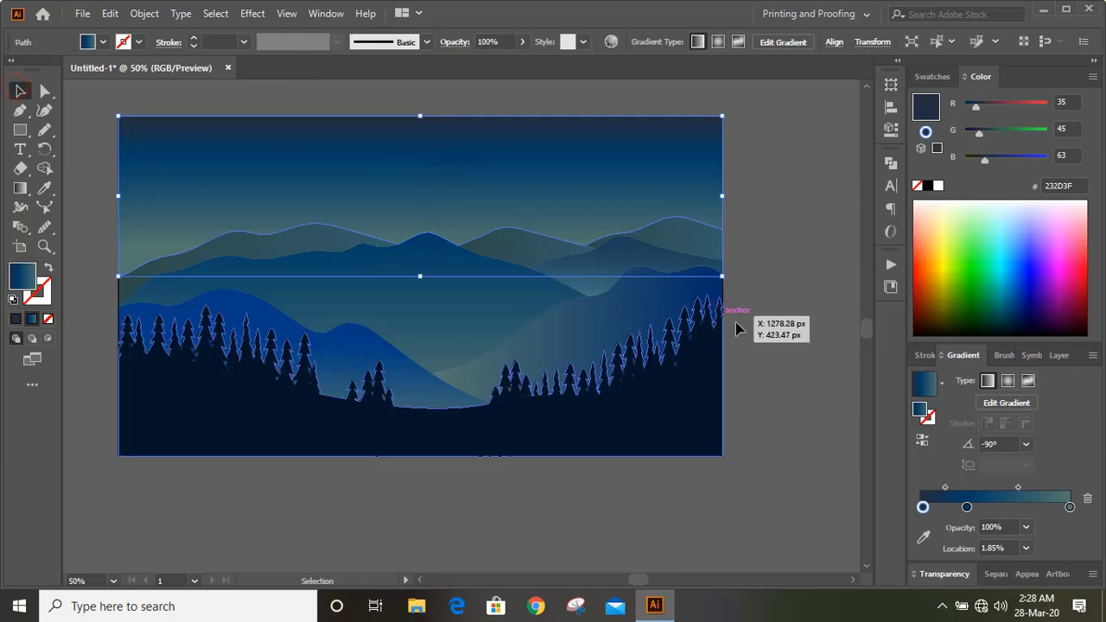
# Draw a circle for the sun above the central mountain
pyautogui.click(768, 289)
pyautogui.hotkey('ctrl', '=')
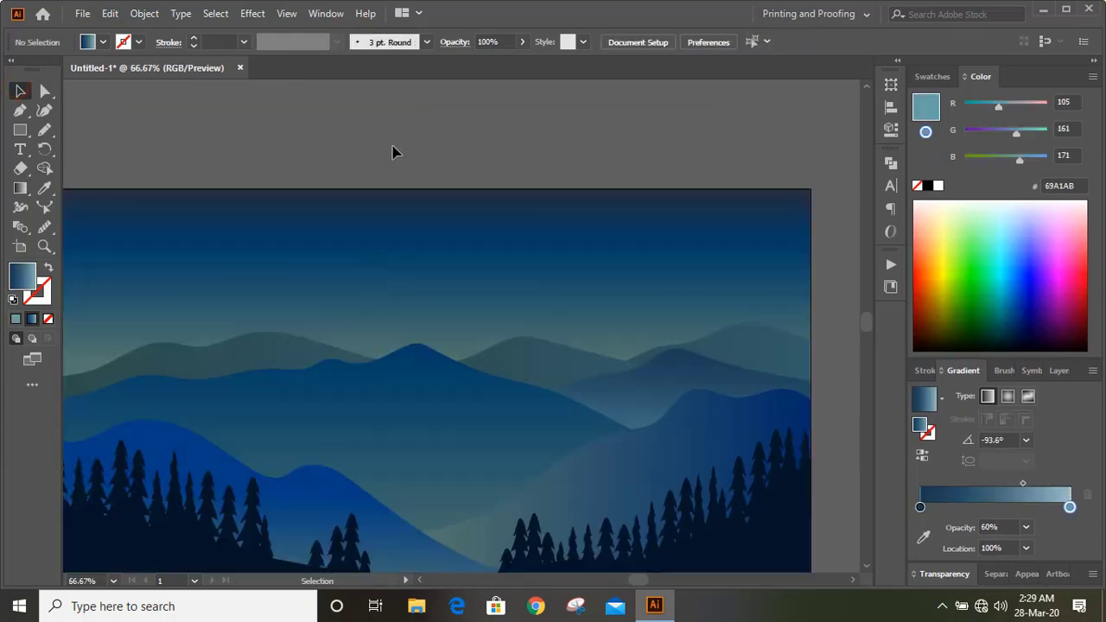
pyautogui.moveTo(21, 131); pyautogui.dragTo(86, 153)
pyautogui.moveTo(425, 313); pyautogui.dragTo(487, 351)
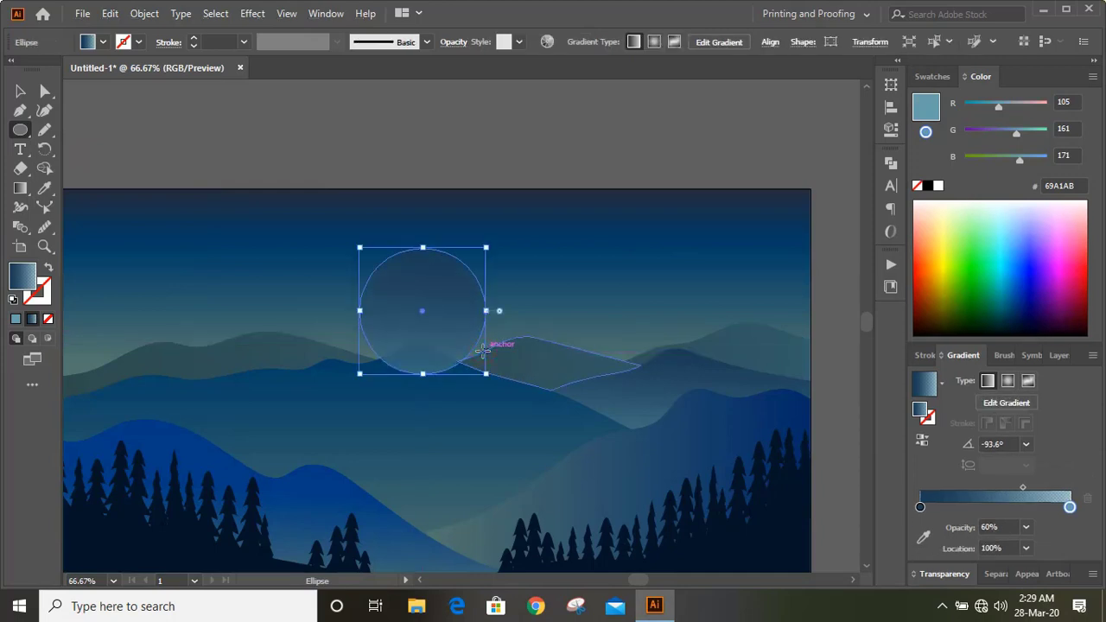
pyautogui.click(20, 91)
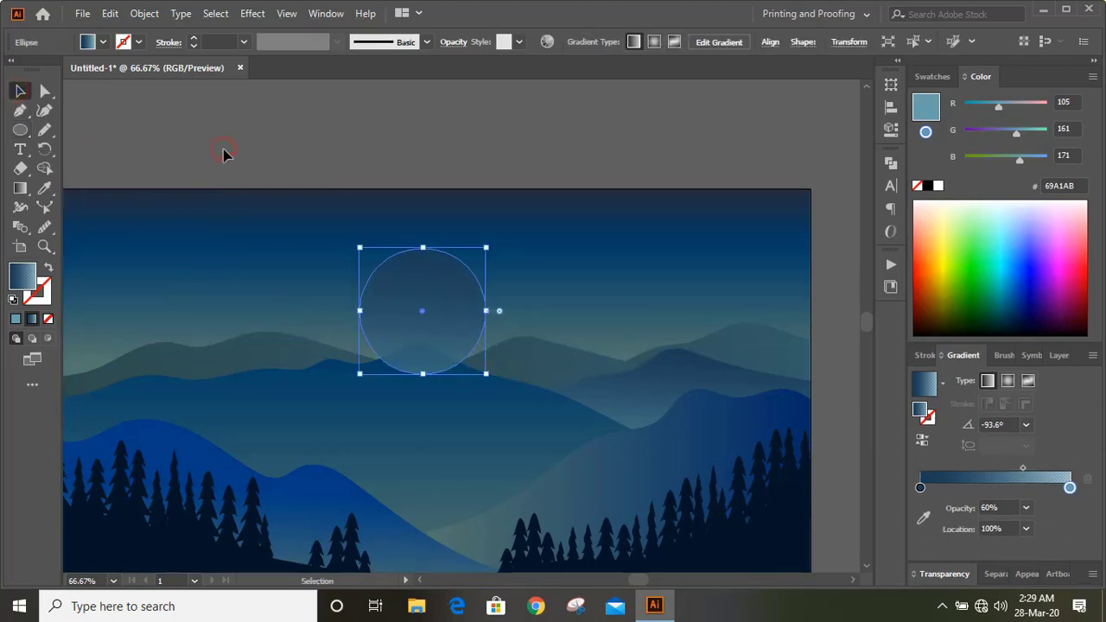
pyautogui.click(222, 153)
pyautogui.scroll(-2, 222, 153)
pyautogui.click(437, 242)
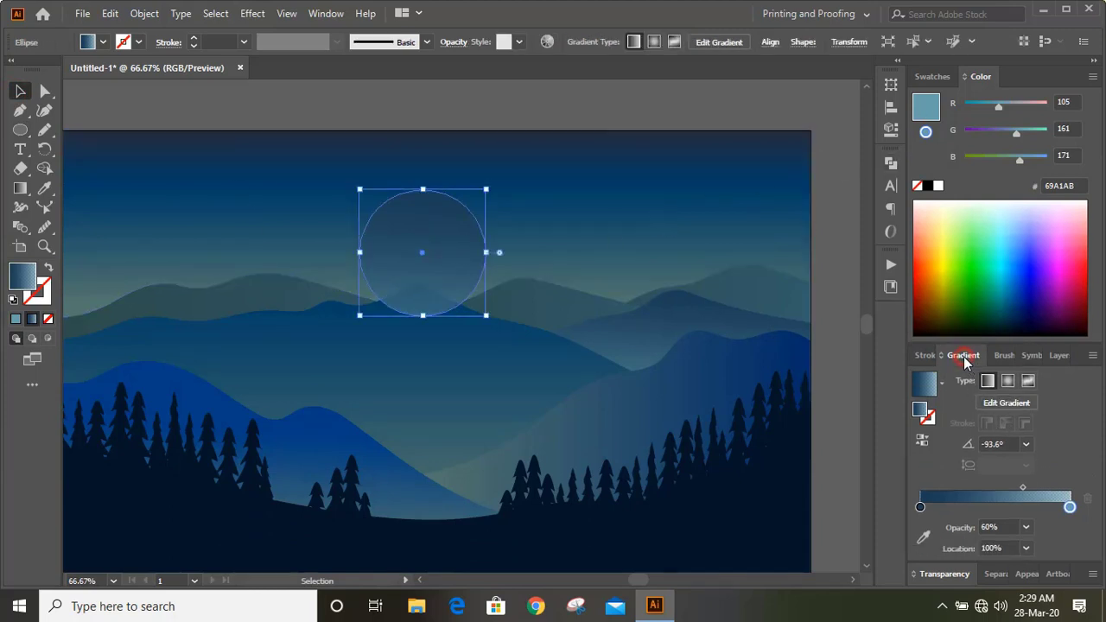
# Set the circle's gradient stops to orange and yellow FCEE21
pyautogui.doubleClick(920, 507)
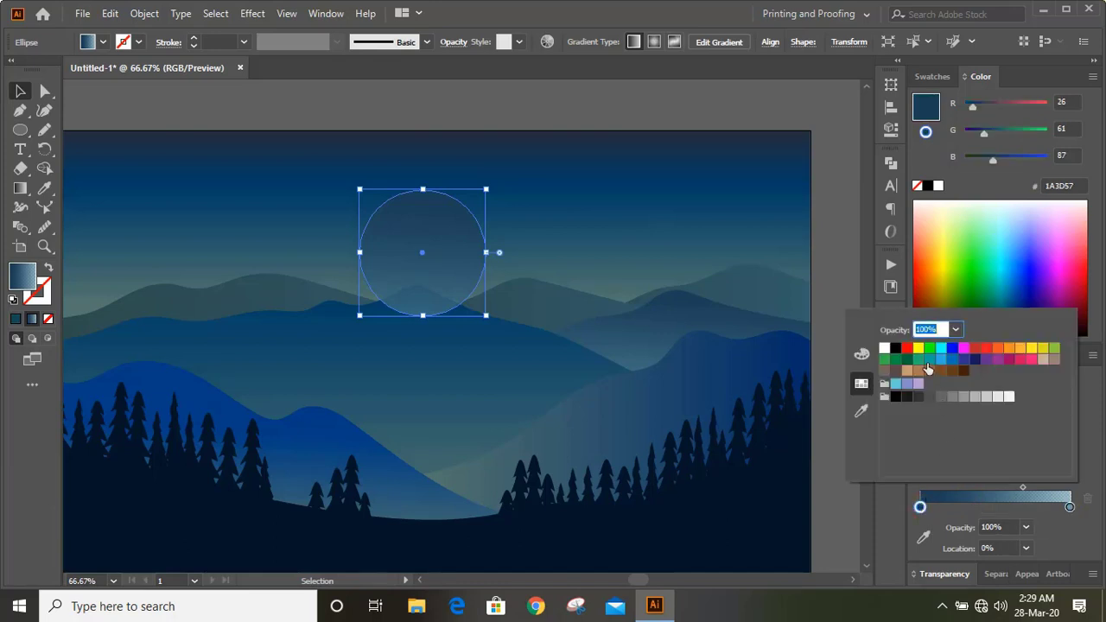
pyautogui.click(1008, 349)
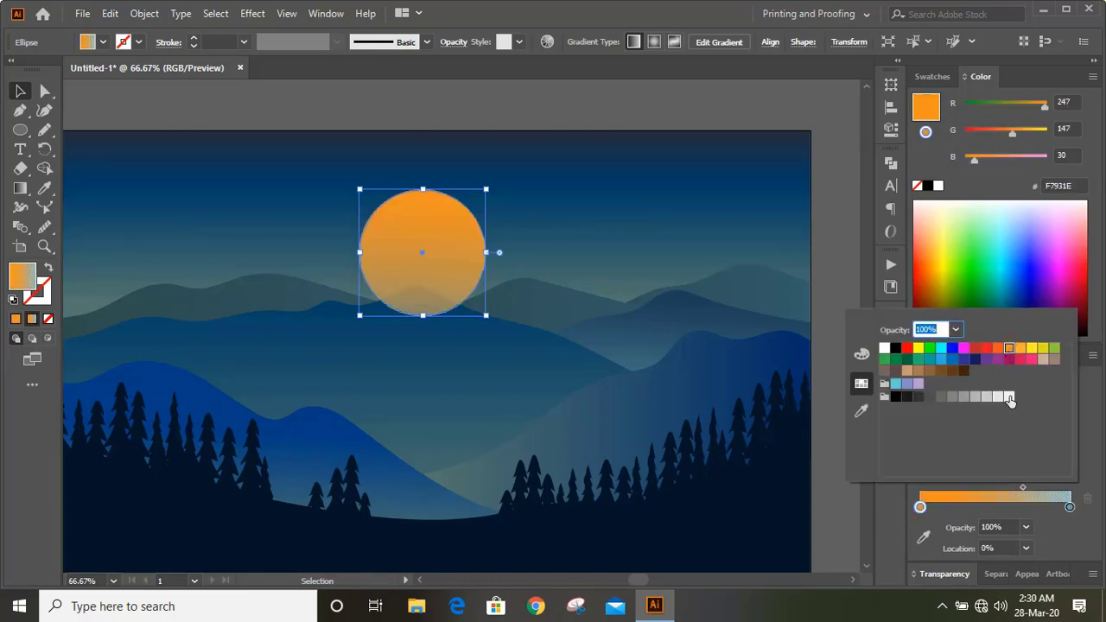
pyautogui.click(1069, 507)
pyautogui.doubleClick(1070, 507)
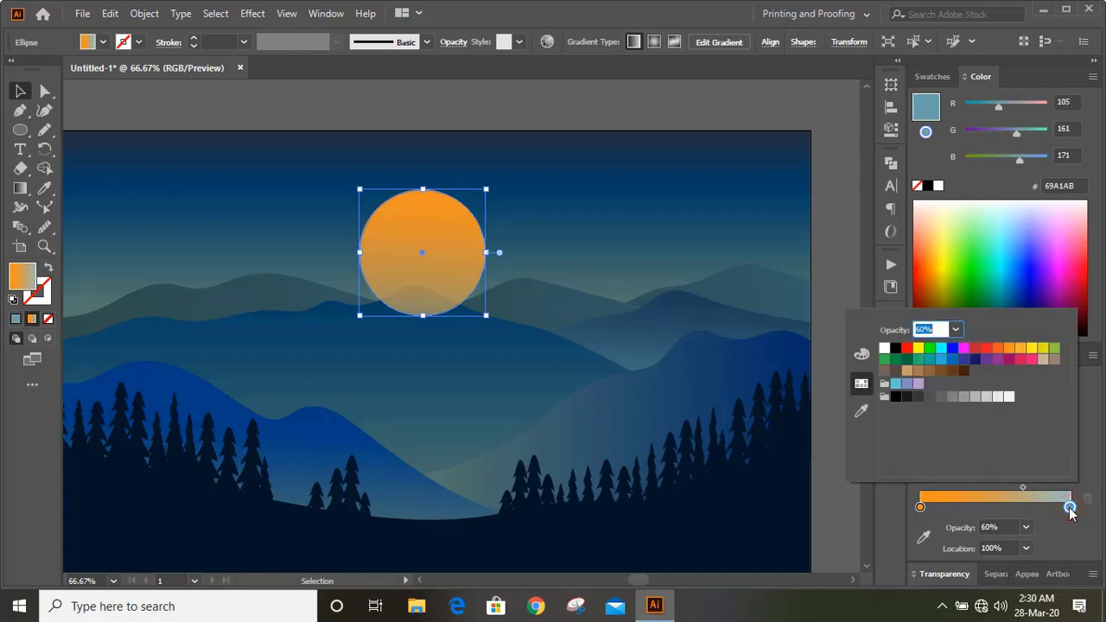
pyautogui.click(1030, 347)
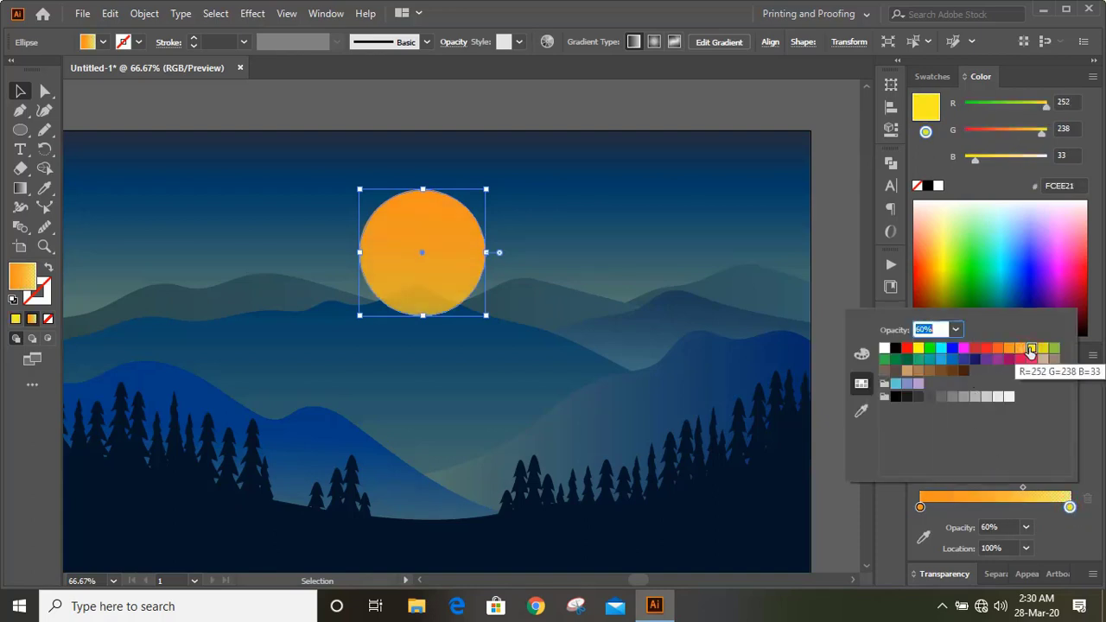
pyautogui.click(250, 106)
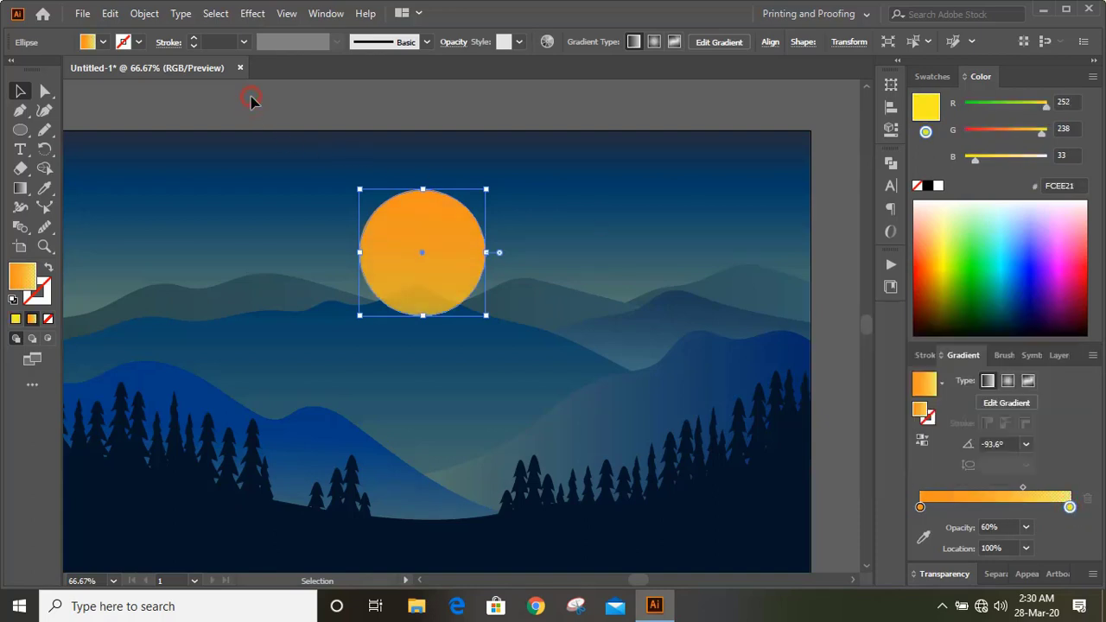
pyautogui.click(251, 101)
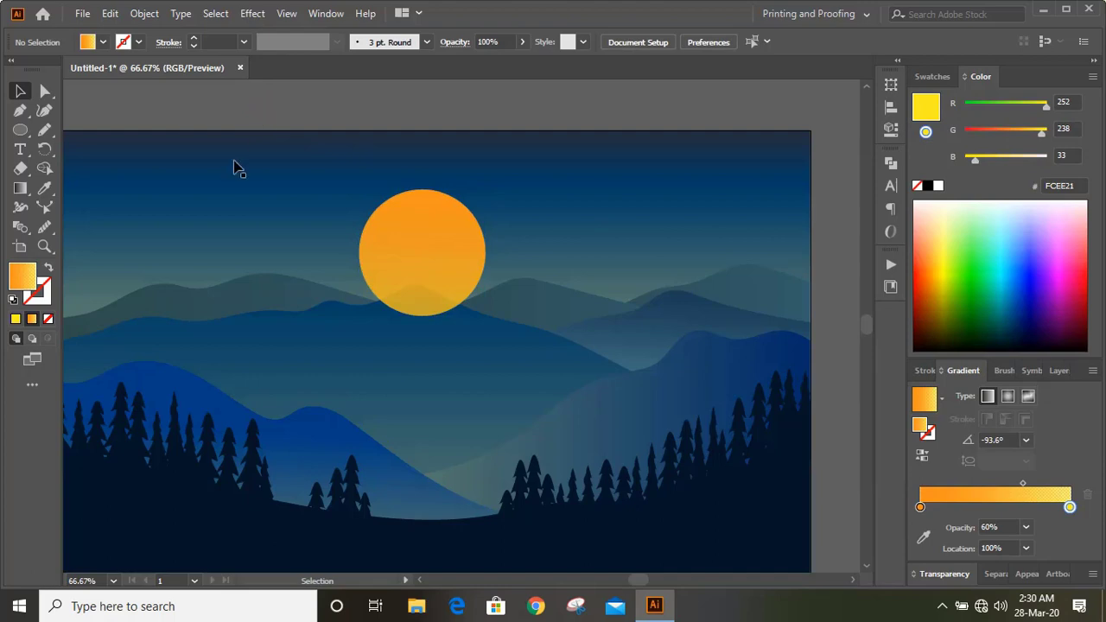
# Bring the mid-ground mountain range to the front so it partly hides the sun
pyautogui.click(390, 386)
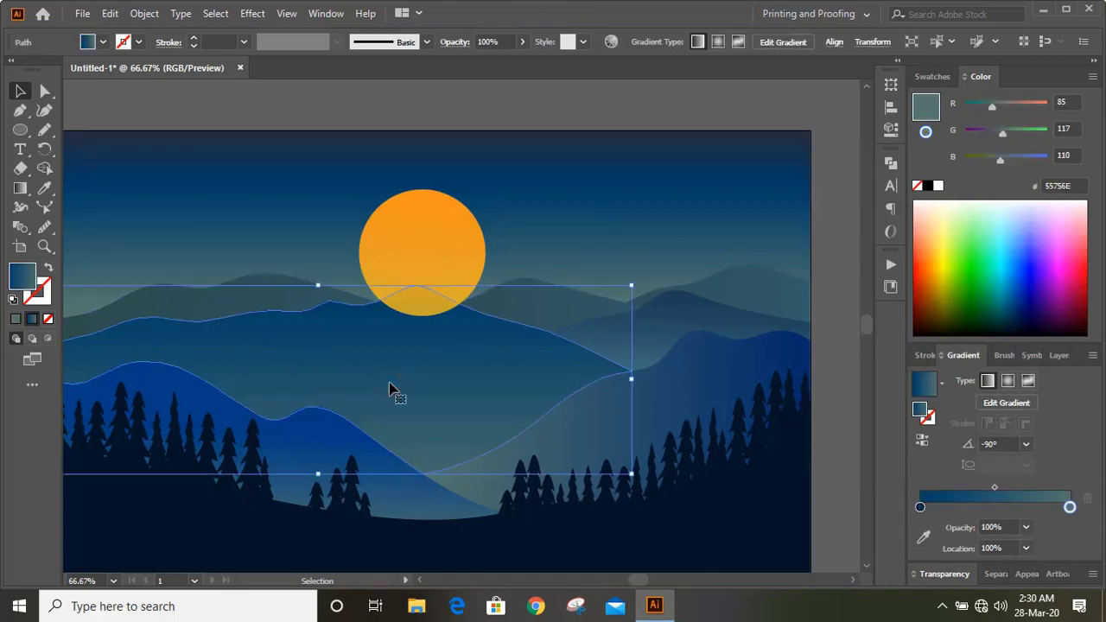
pyautogui.rightClick(390, 386)
pyautogui.moveTo(516, 309)
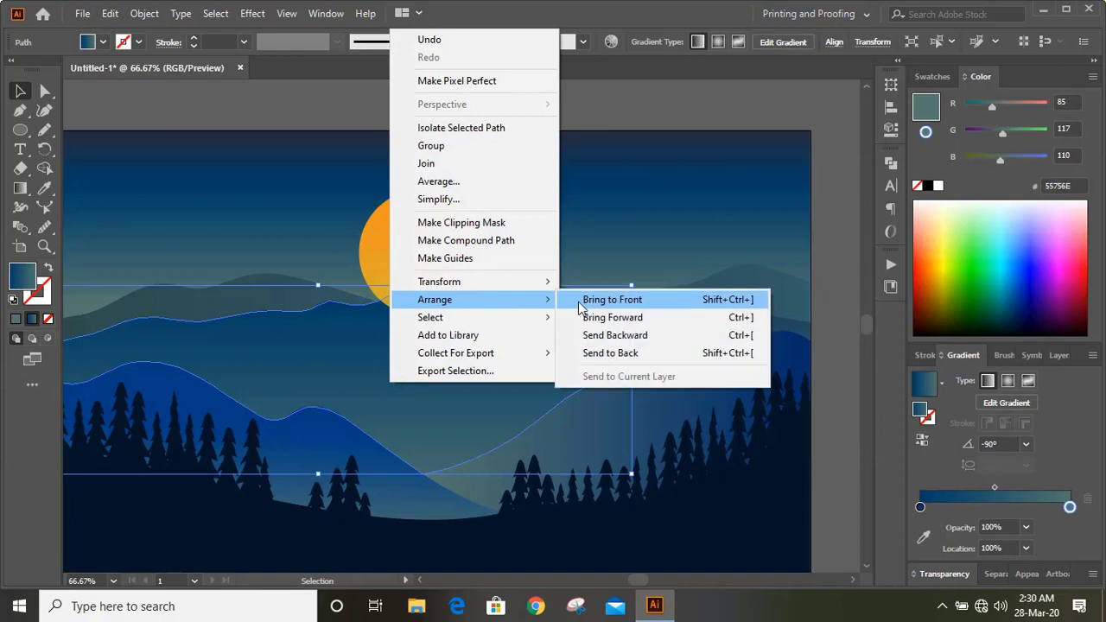
pyautogui.click(589, 302)
pyautogui.click(460, 112)
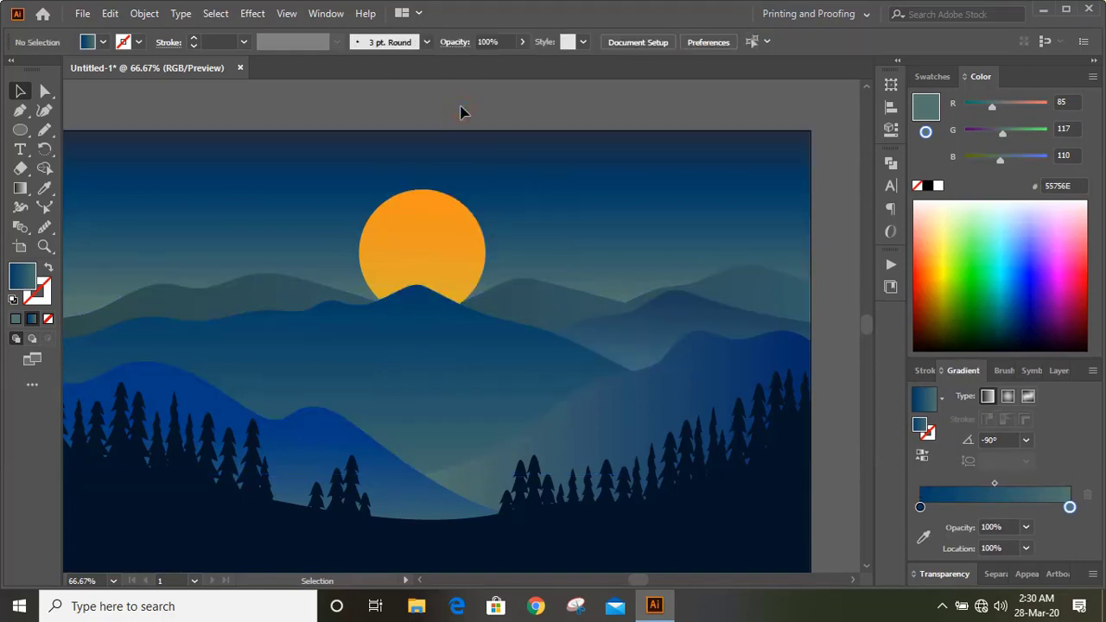
pyautogui.click(420, 249)
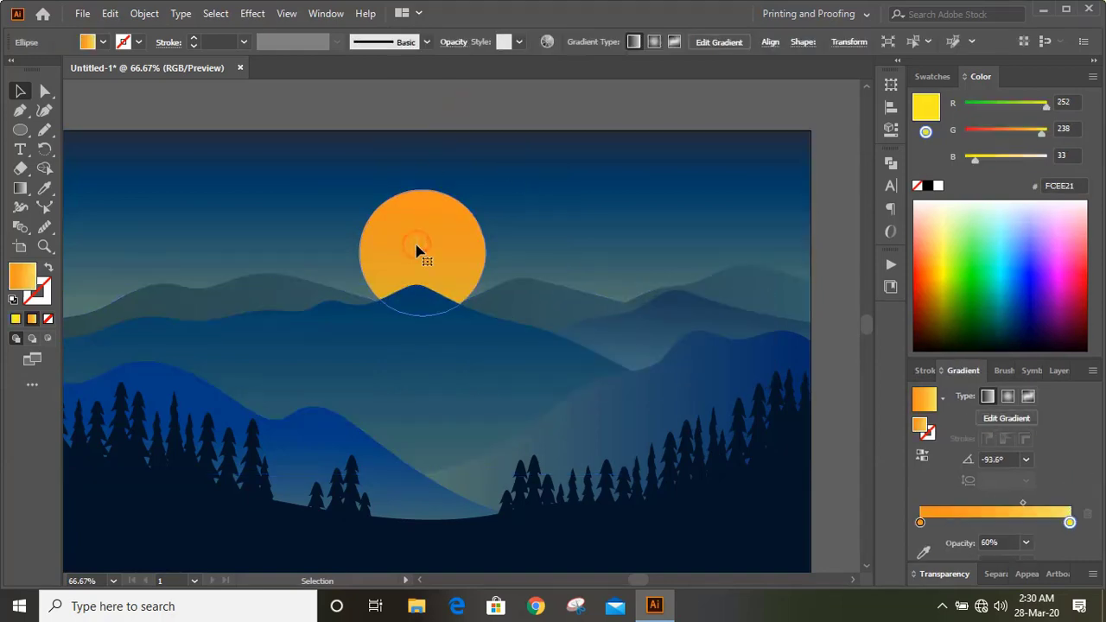
# Make the sun's gradient radial and add a black end stop at 0% opacity
pyautogui.click(1007, 381)
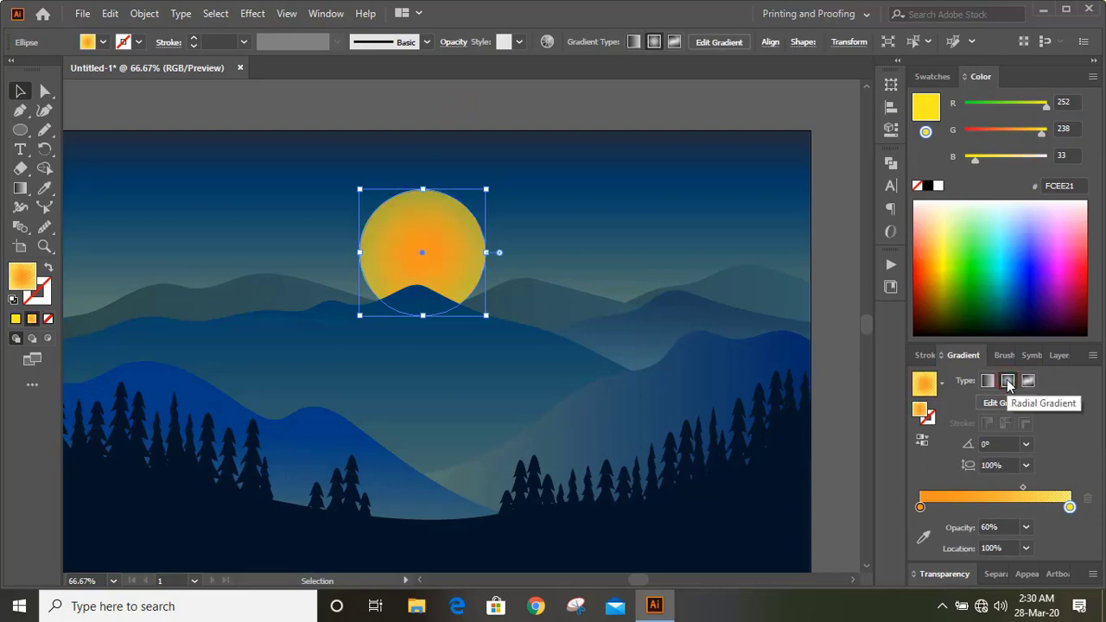
pyautogui.doubleClick(1070, 508)
pyautogui.moveTo(1069, 507); pyautogui.dragTo(995, 509)
pyautogui.click(1069, 508)
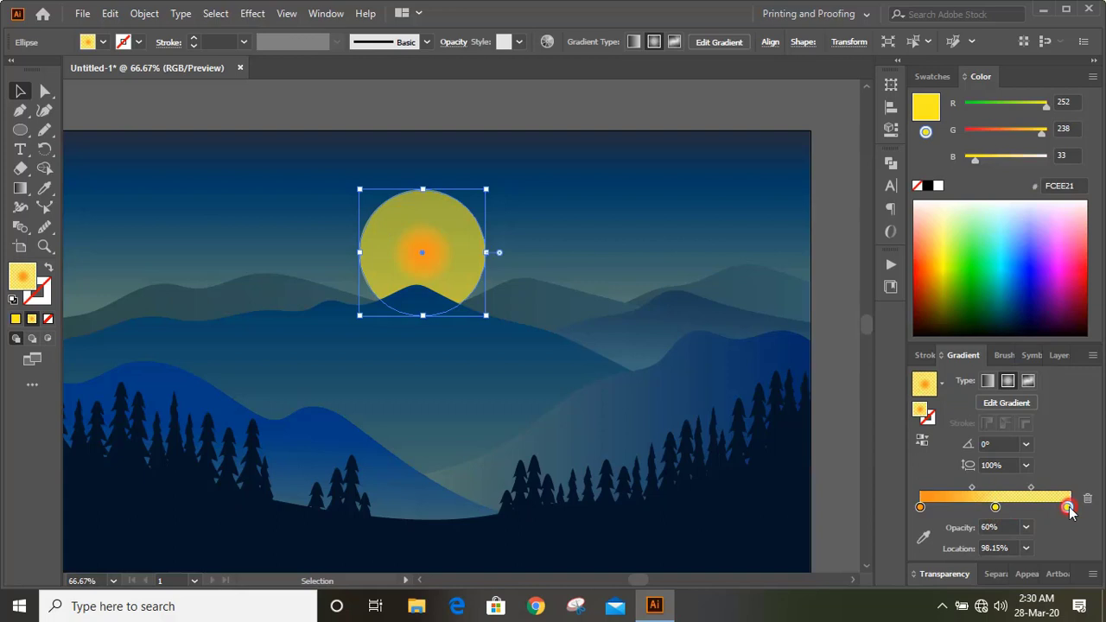
pyautogui.doubleClick(1068, 507)
pyautogui.click(895, 348)
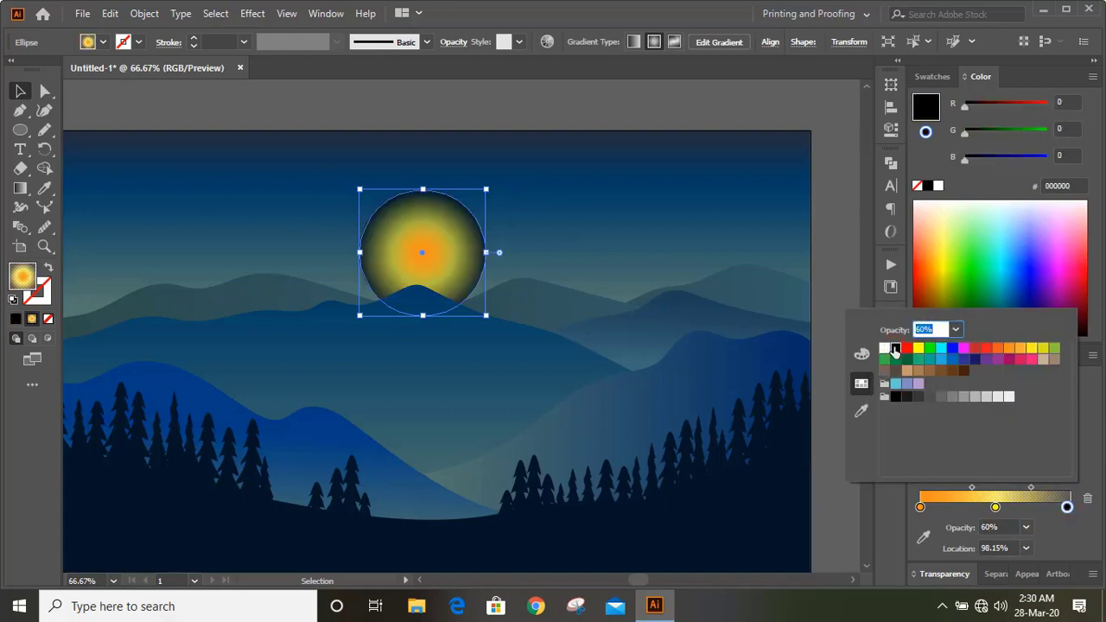
pyautogui.click(1068, 507)
pyautogui.moveTo(1067, 507); pyautogui.dragTo(1070, 509)
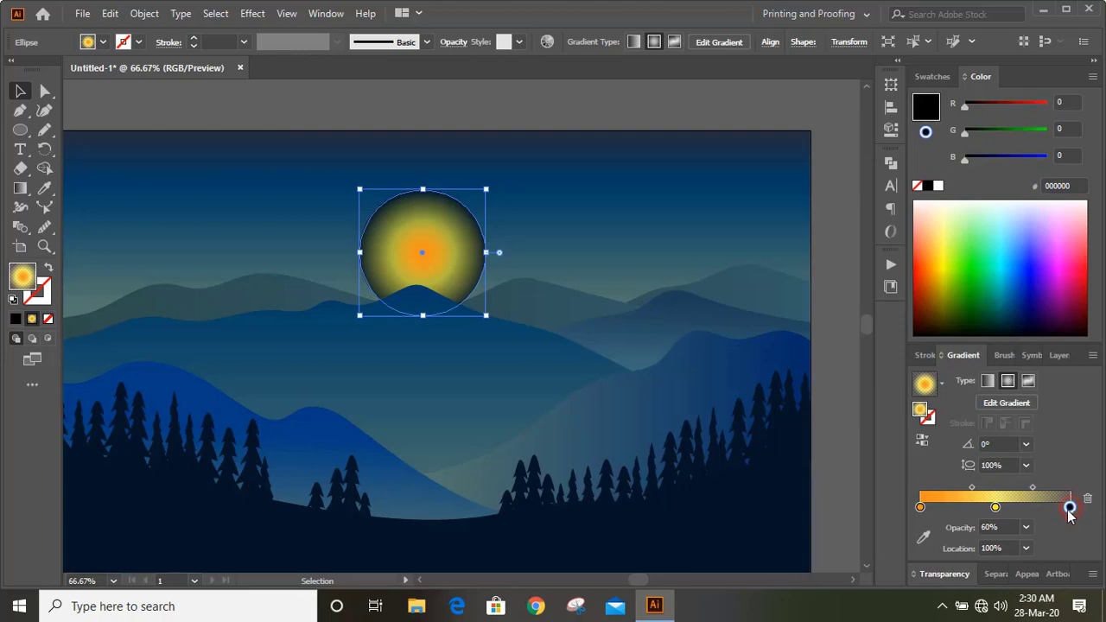
pyautogui.click(1025, 526)
pyautogui.click(1041, 330)
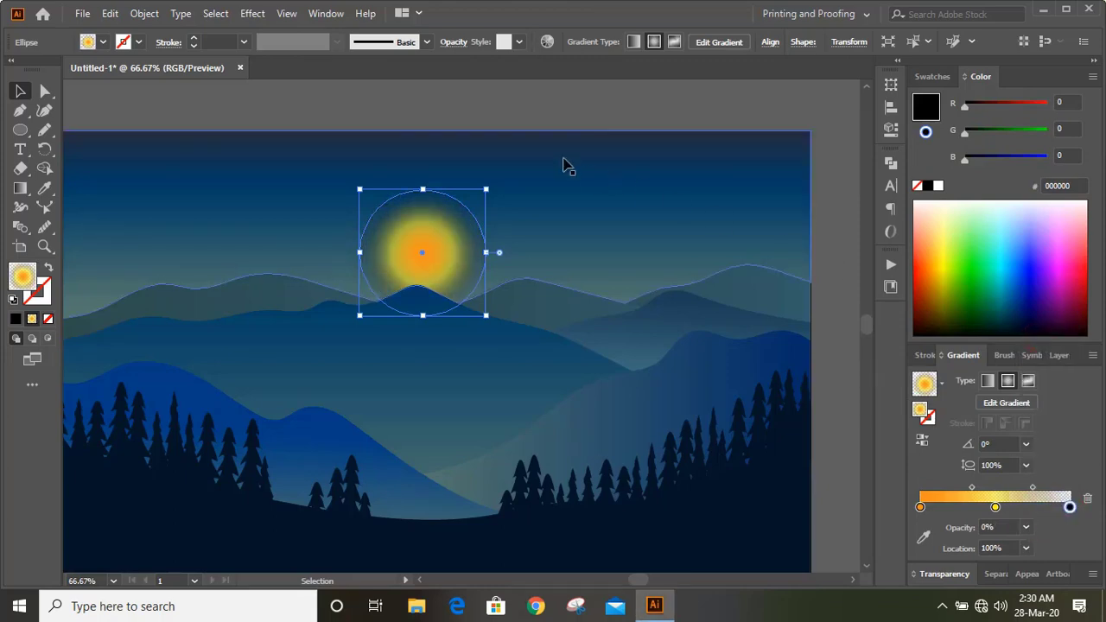
# Shift the gradient midpoint toward the orange centre and move the yellow stop outward
pyautogui.click(462, 109)
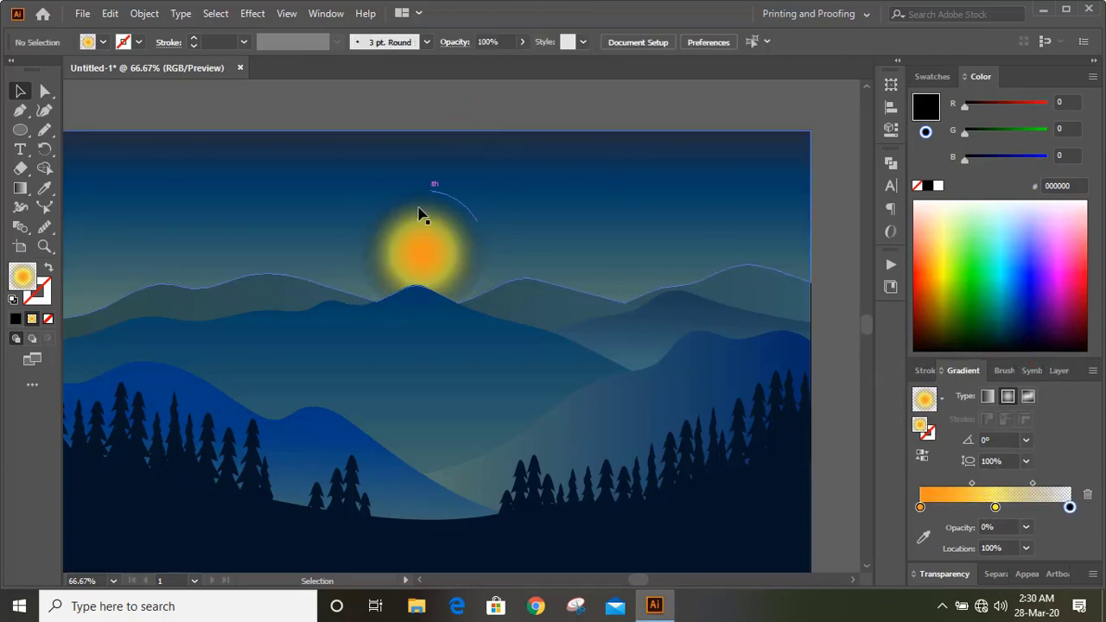
pyautogui.click(421, 257)
pyautogui.moveTo(973, 492); pyautogui.dragTo(960, 495)
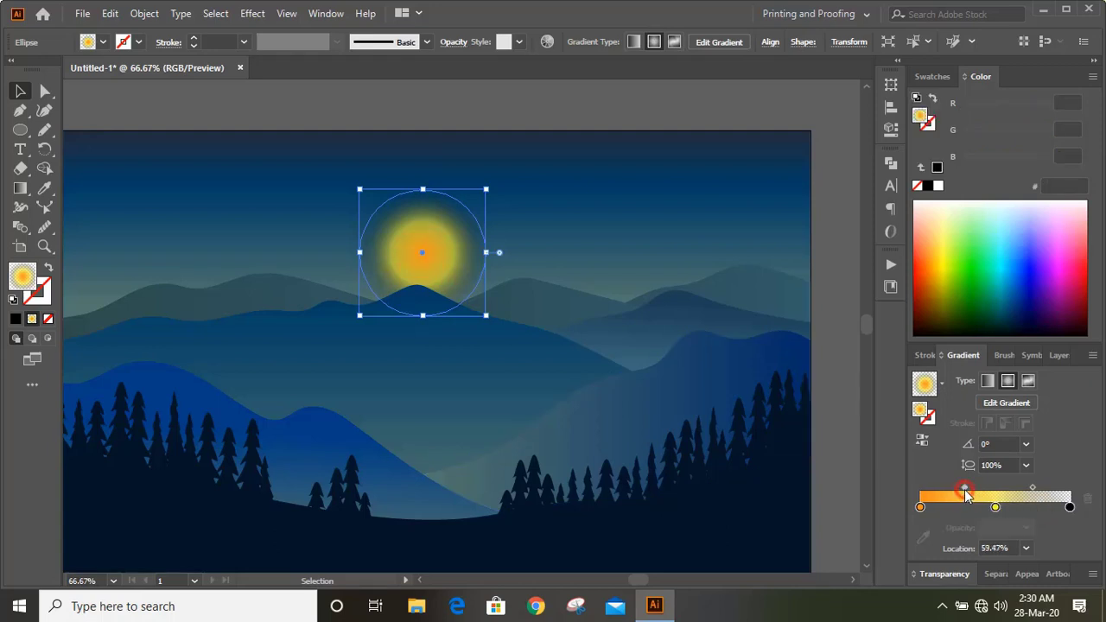
pyautogui.moveTo(993, 509); pyautogui.dragTo(999, 514)
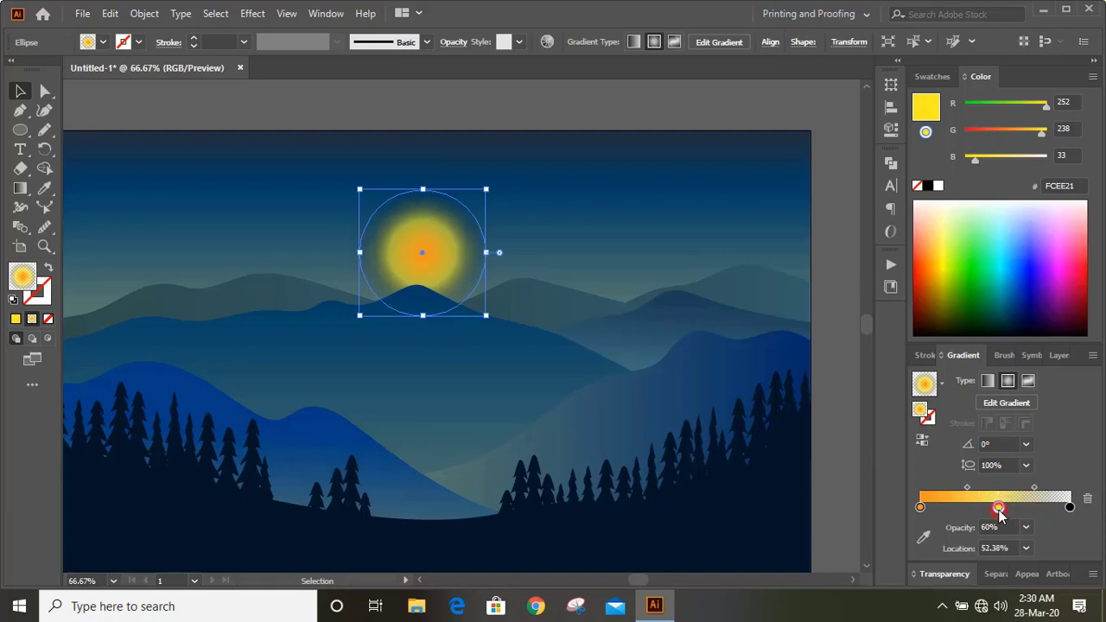
# Lower the yellow gradient stop's opacity to 30%
pyautogui.click(846, 419)
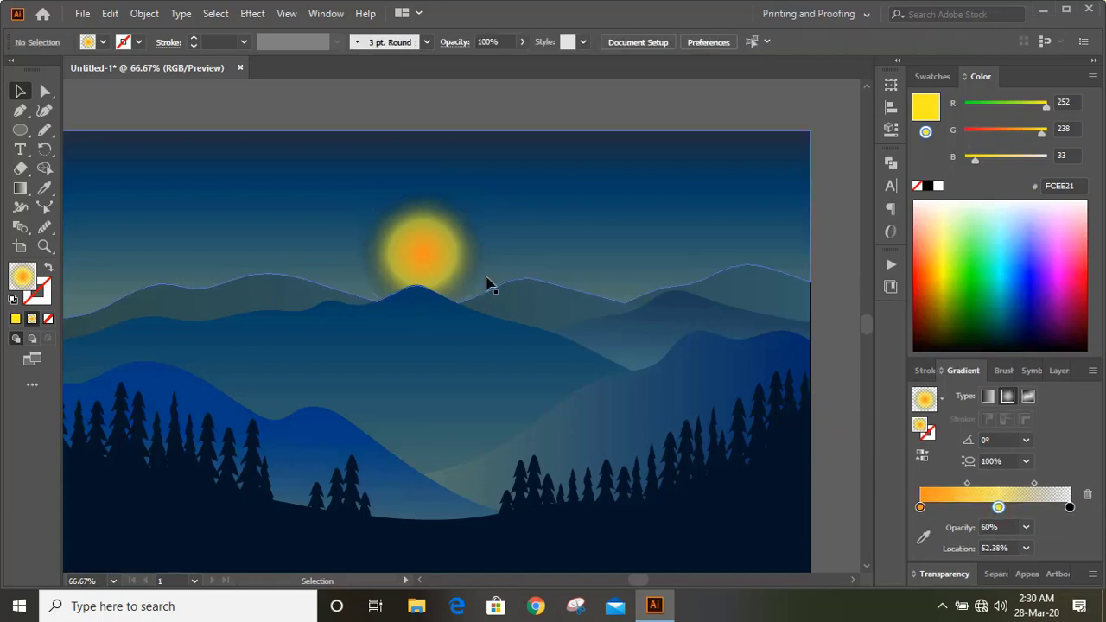
pyautogui.click(446, 268)
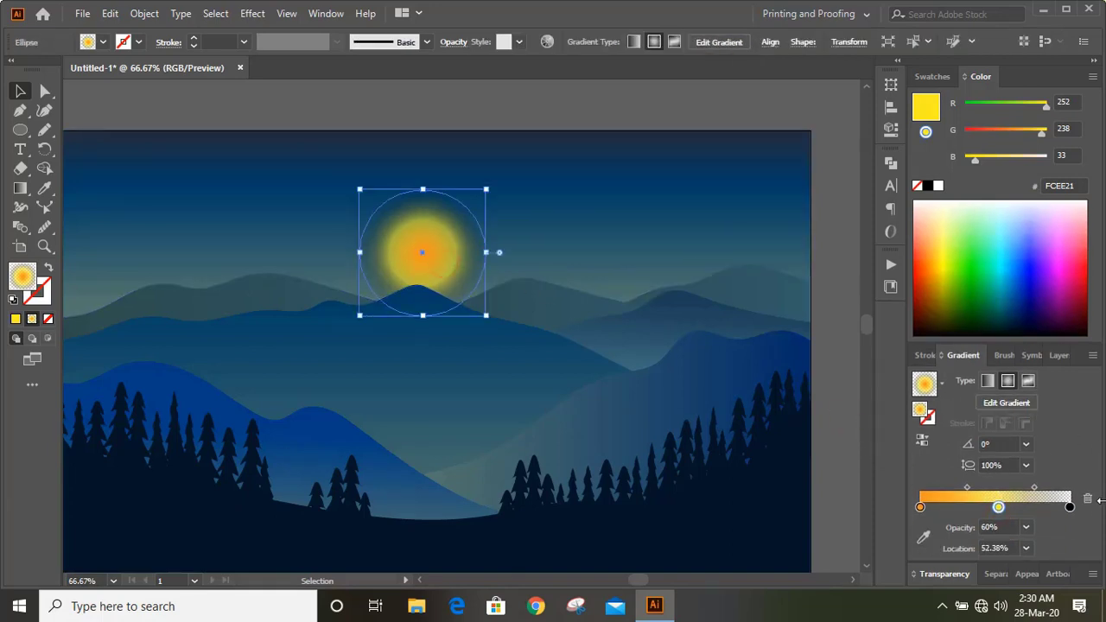
pyautogui.click(1026, 527)
pyautogui.click(1045, 404)
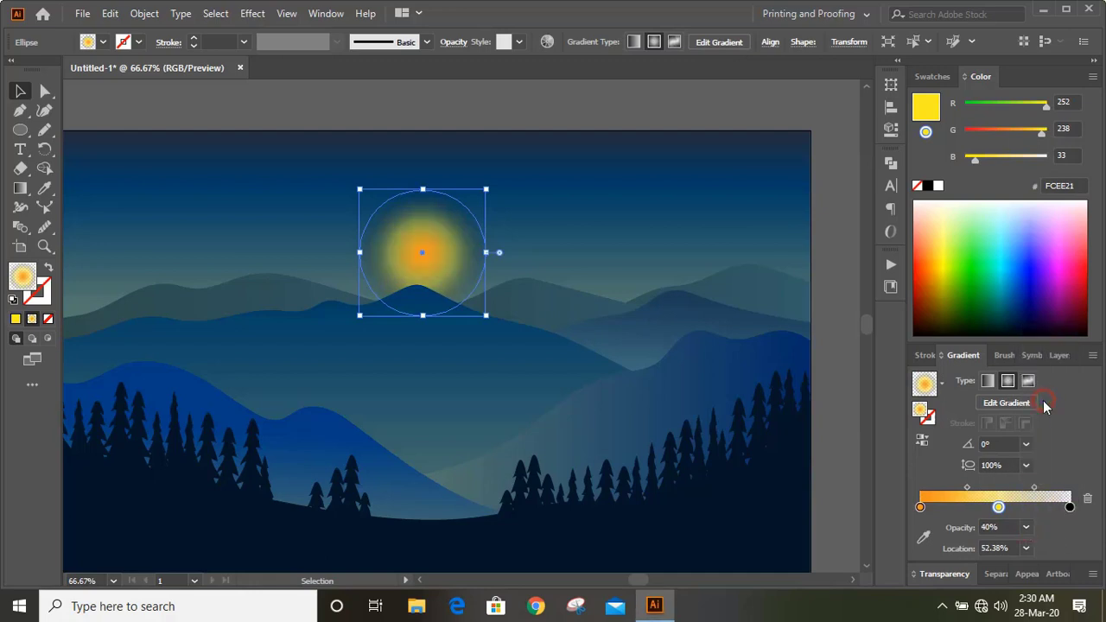
pyautogui.click(1026, 527)
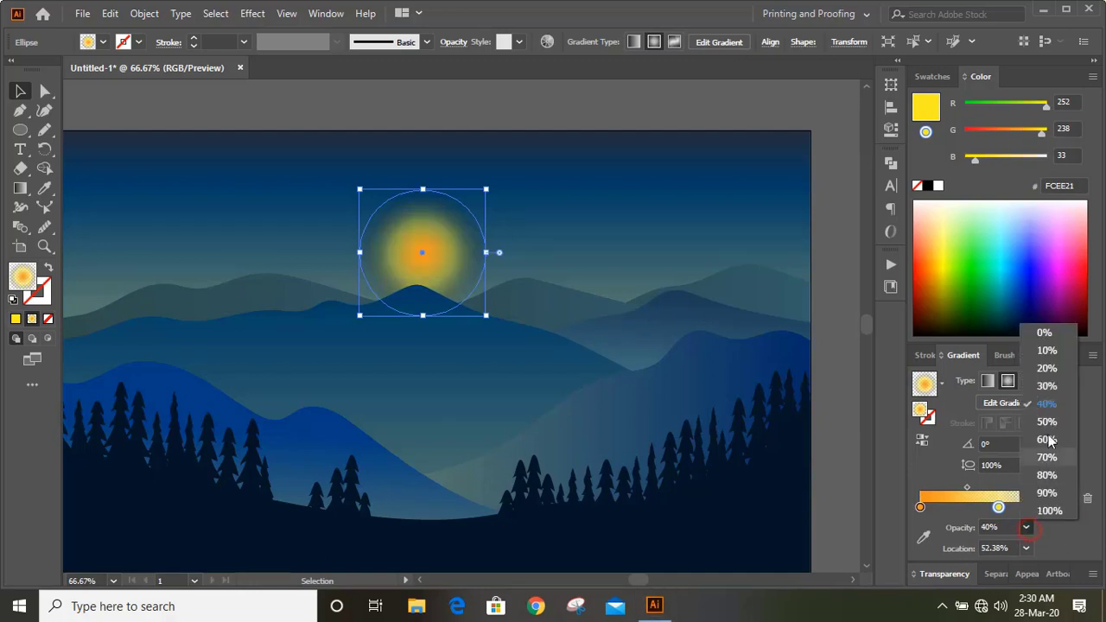
pyautogui.click(1046, 386)
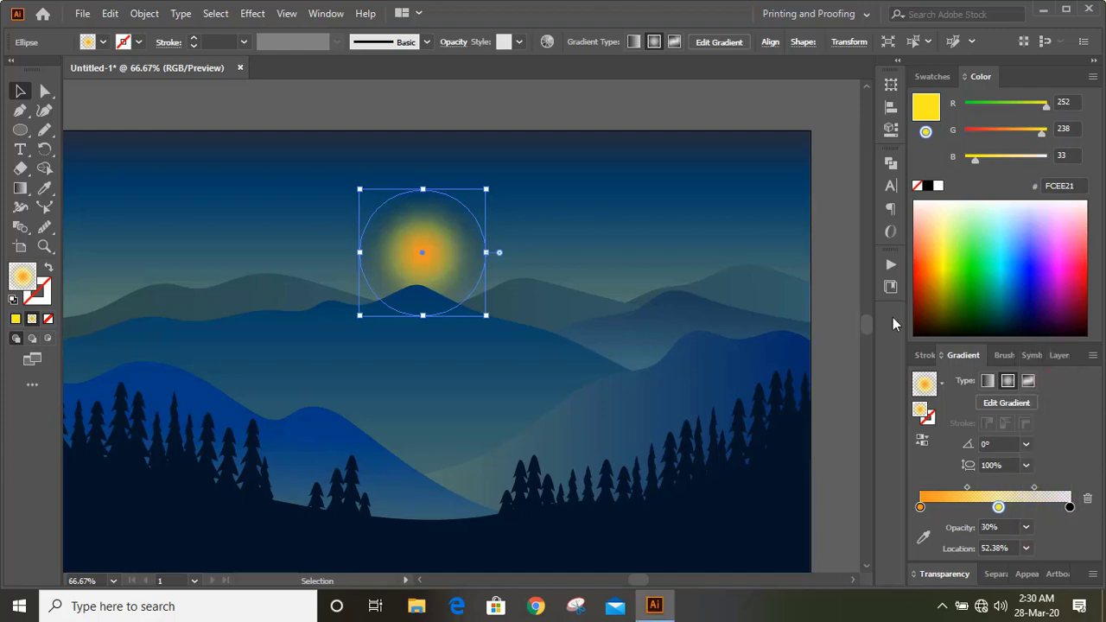
# Draw a small circle in the upper-left sky with the Ellipse tool
pyautogui.click(833, 260)
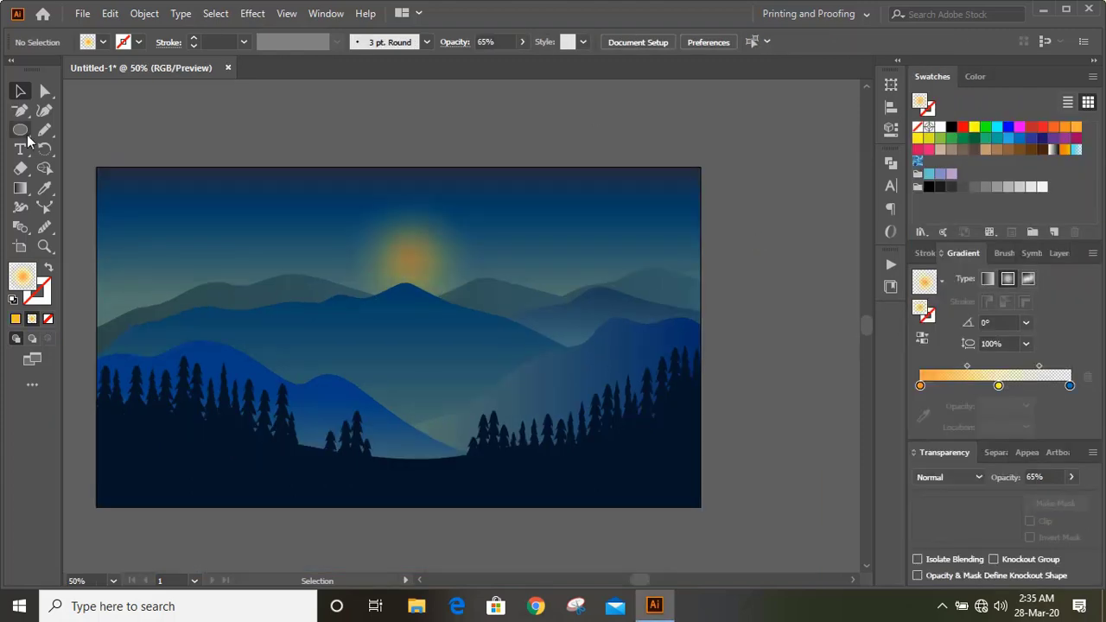
pyautogui.click(25, 131)
pyautogui.moveTo(214, 211); pyautogui.dragTo(257, 249)
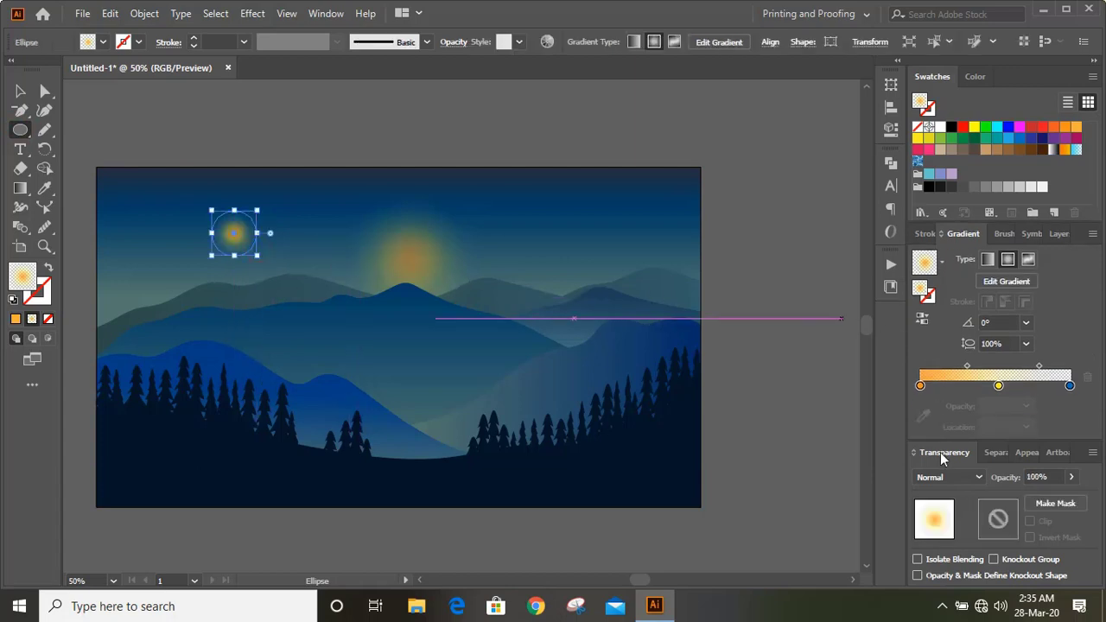
# Set the small circle's blending mode to Color Dodge
pyautogui.click(979, 477)
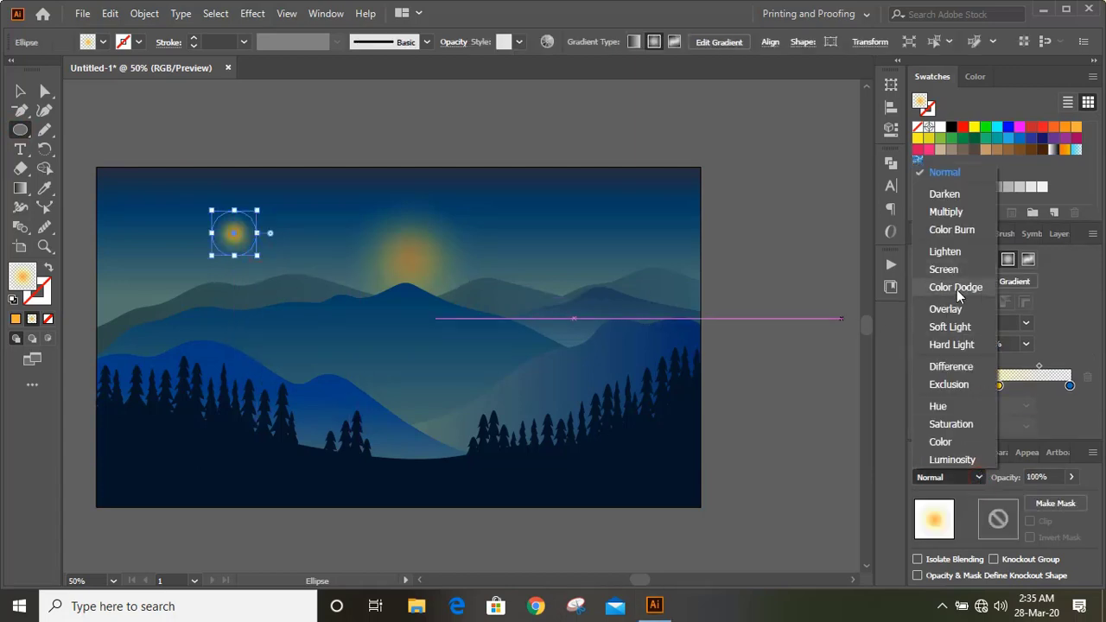
pyautogui.click(956, 289)
pyautogui.click(20, 91)
pyautogui.click(167, 128)
pyautogui.scroll(-1, 167, 131)
pyautogui.moveTo(230, 193); pyautogui.dragTo(233, 195)
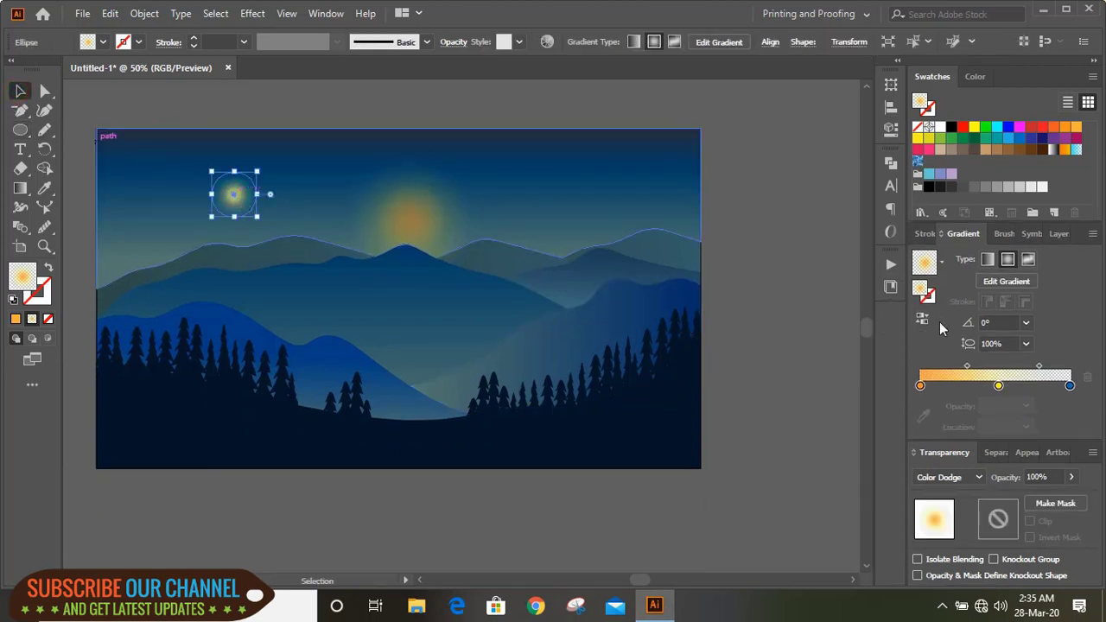
# Fill the circle with the White, Black gradient set to radial
pyautogui.click(915, 259)
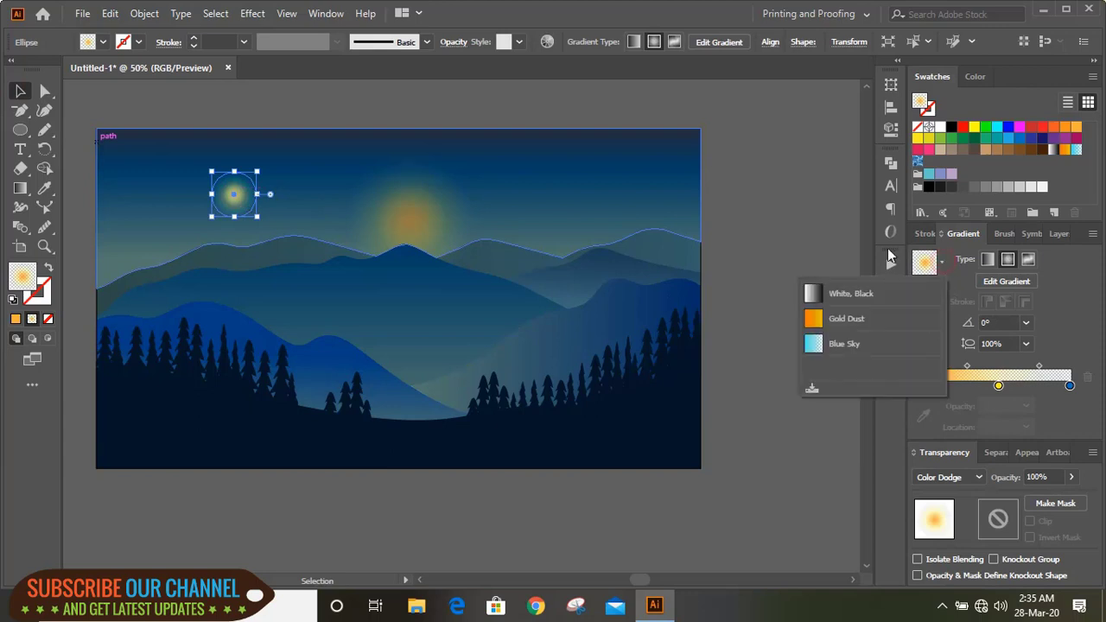
pyautogui.click(834, 298)
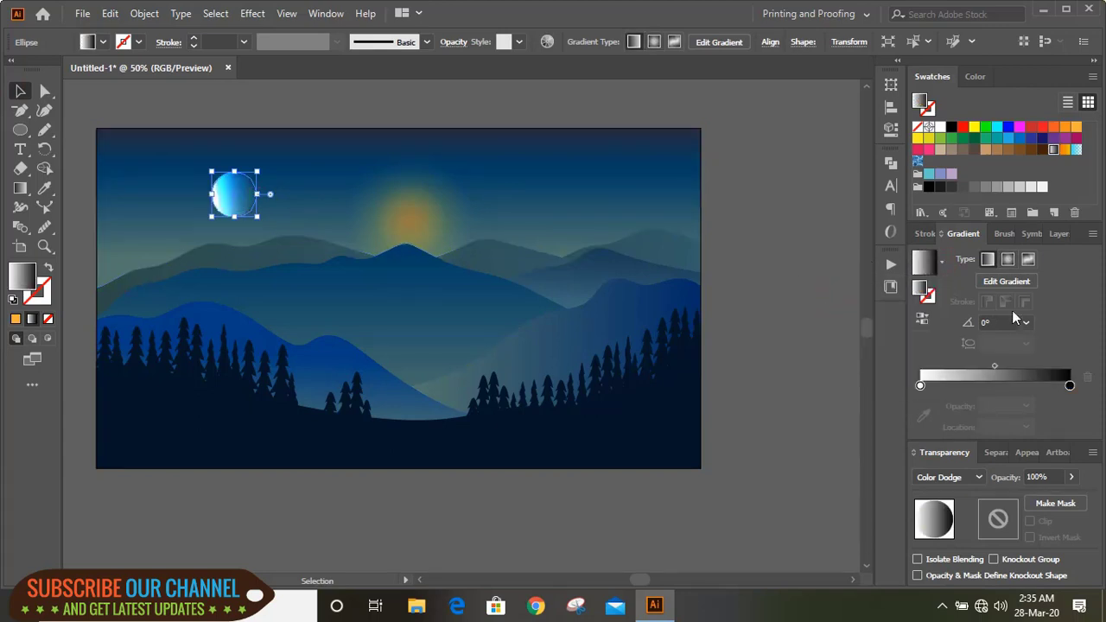
pyautogui.click(1008, 259)
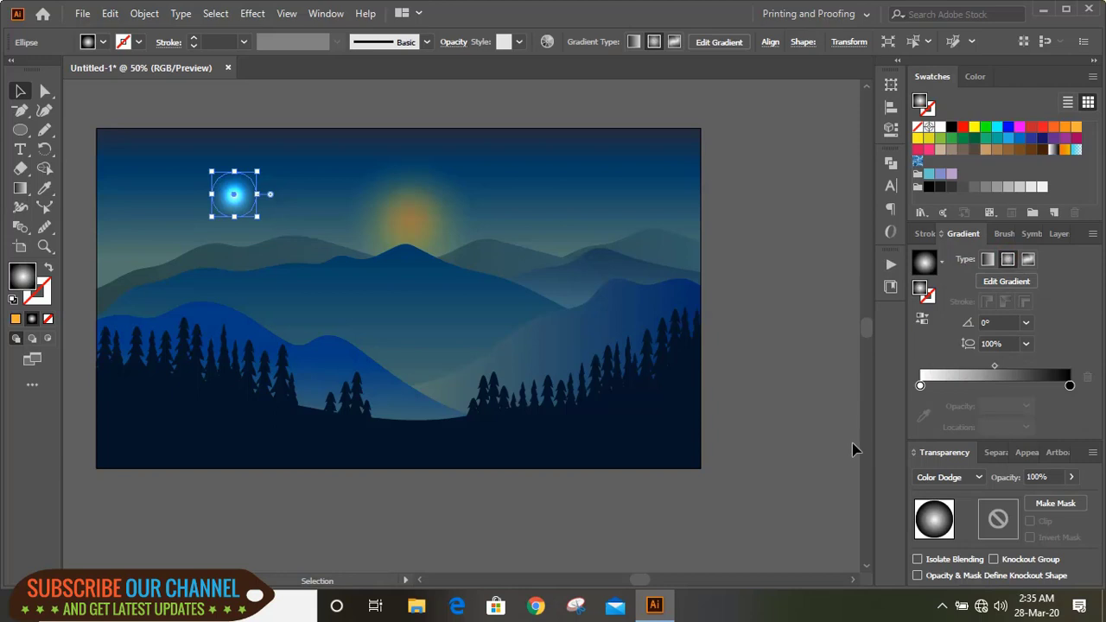
pyautogui.click(816, 397)
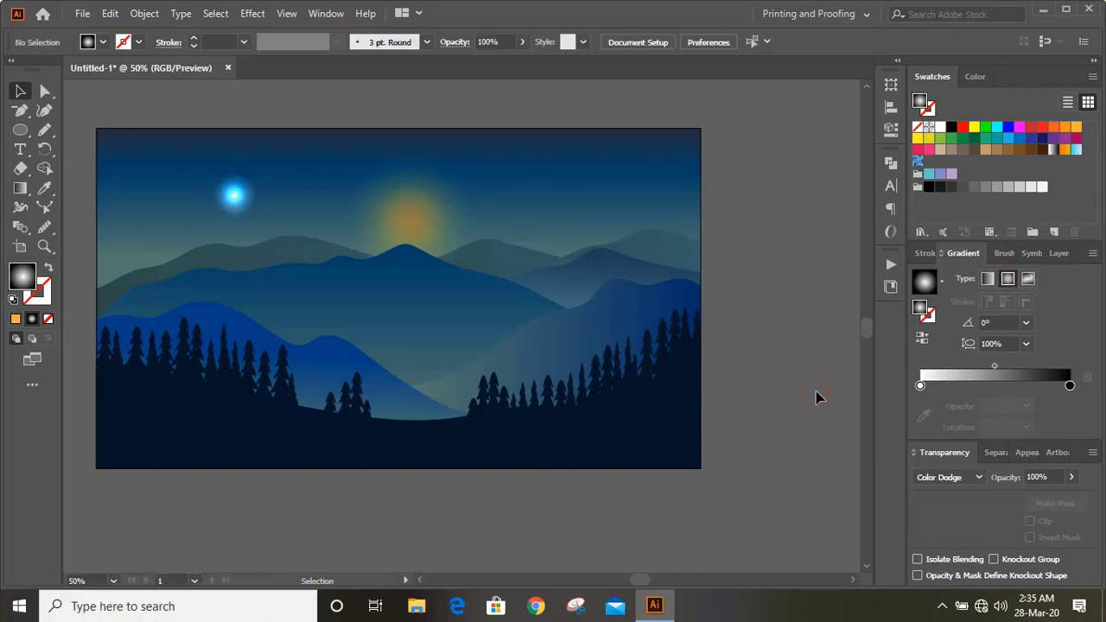
# Lower the circle's opacity to 25% and move it onto the sun
pyautogui.click(233, 195)
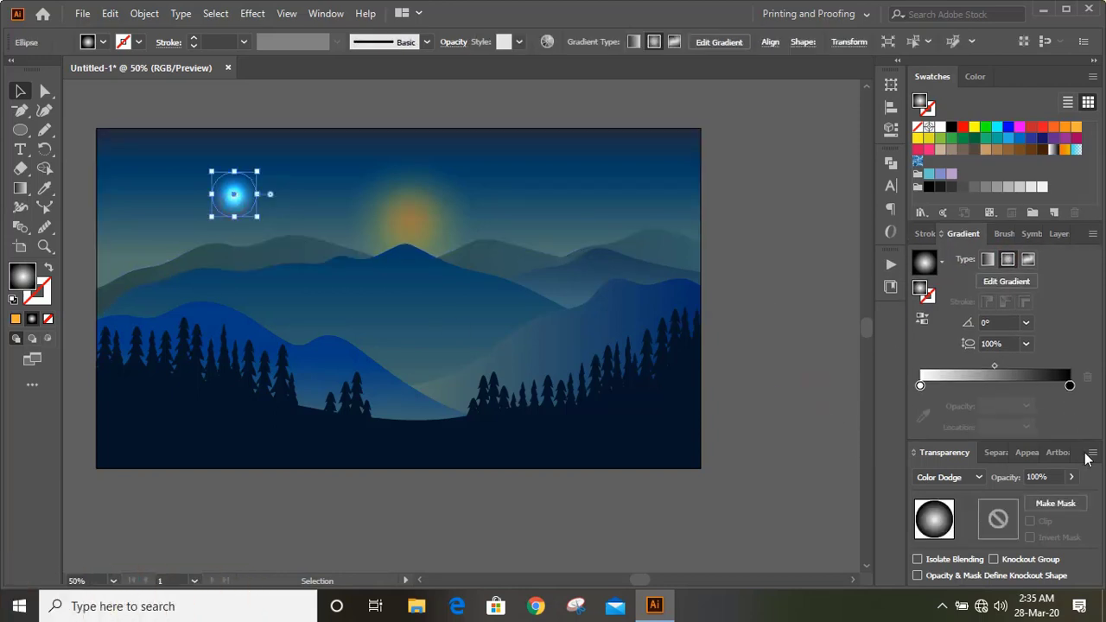
pyautogui.click(1072, 477)
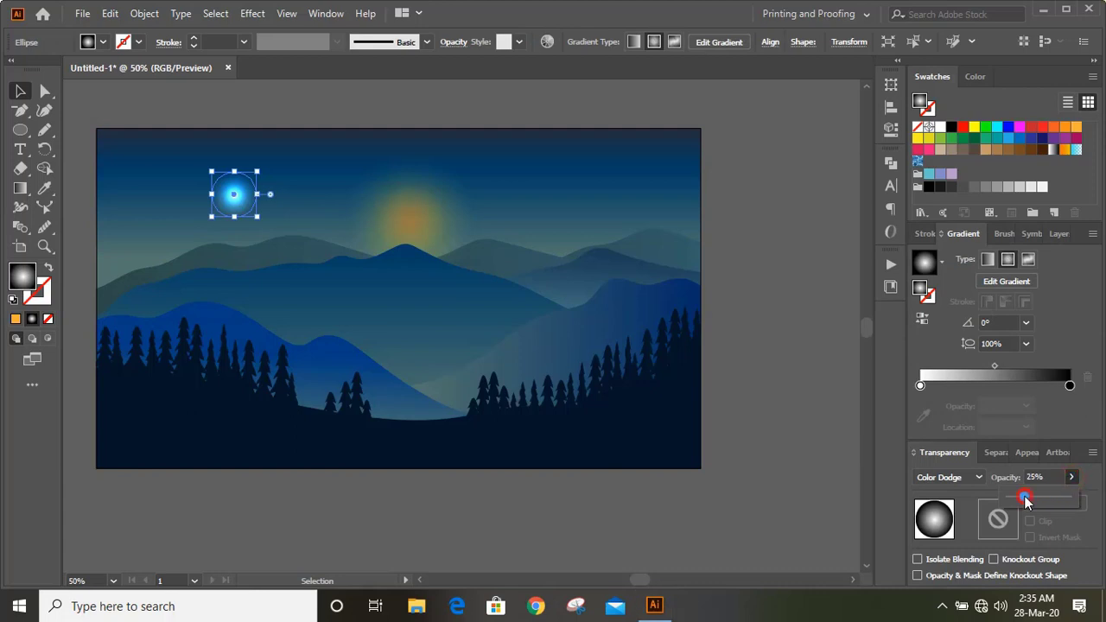
pyautogui.click(1025, 499)
pyautogui.click(767, 350)
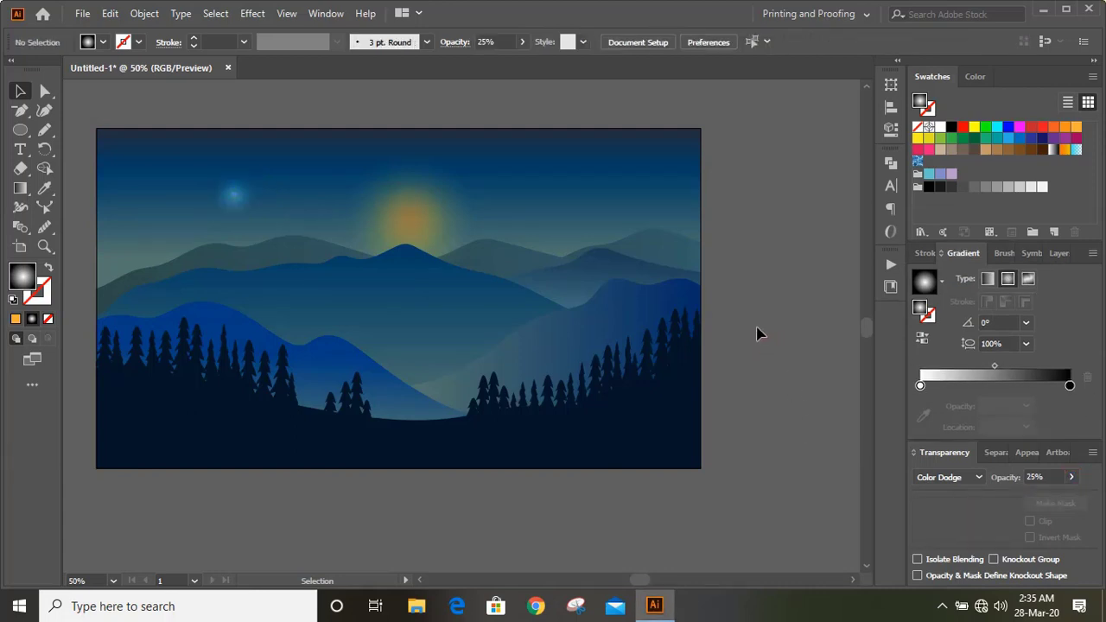
pyautogui.scroll(1, 755, 331)
pyautogui.moveTo(228, 223); pyautogui.dragTo(415, 244)
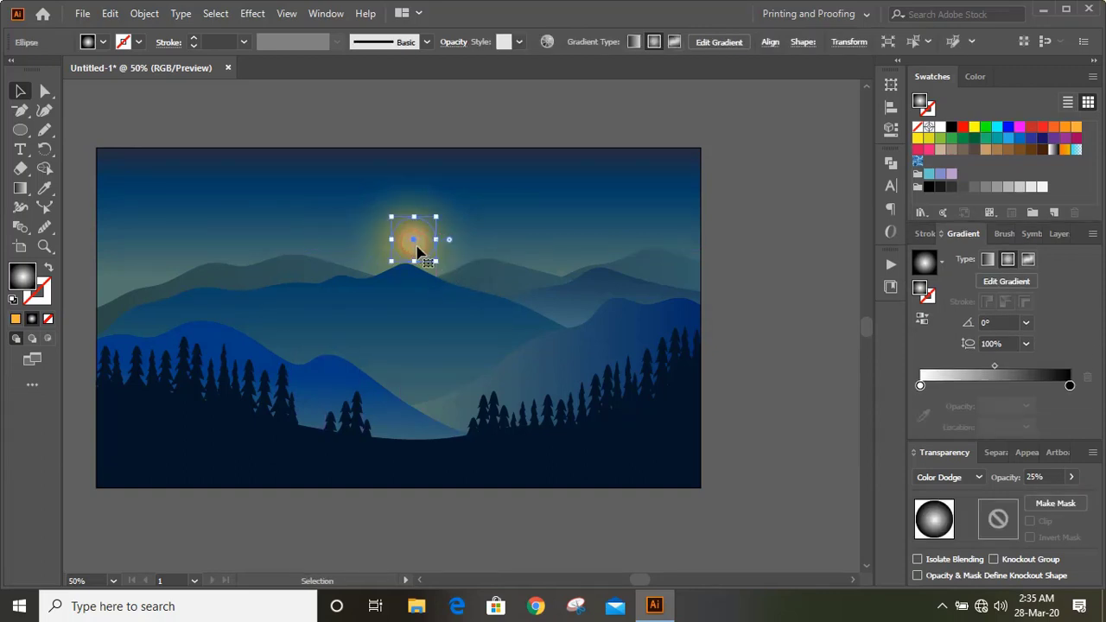
pyautogui.click(752, 286)
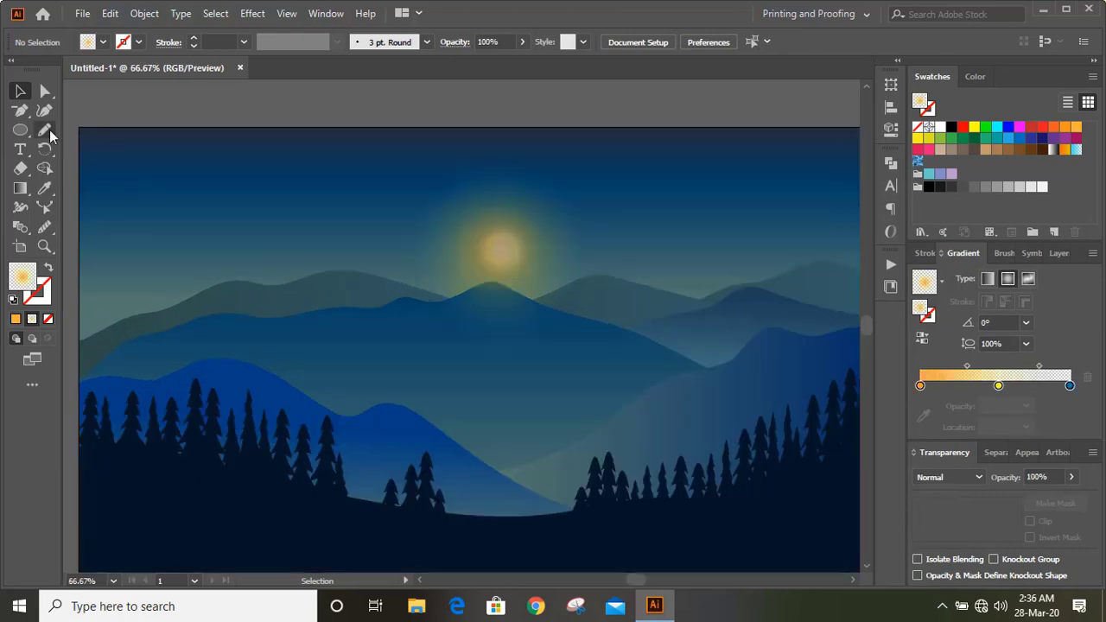
# Sketch a wavy cloud with the Pencil using no fill and an orange stroke
pyautogui.click(44, 130)
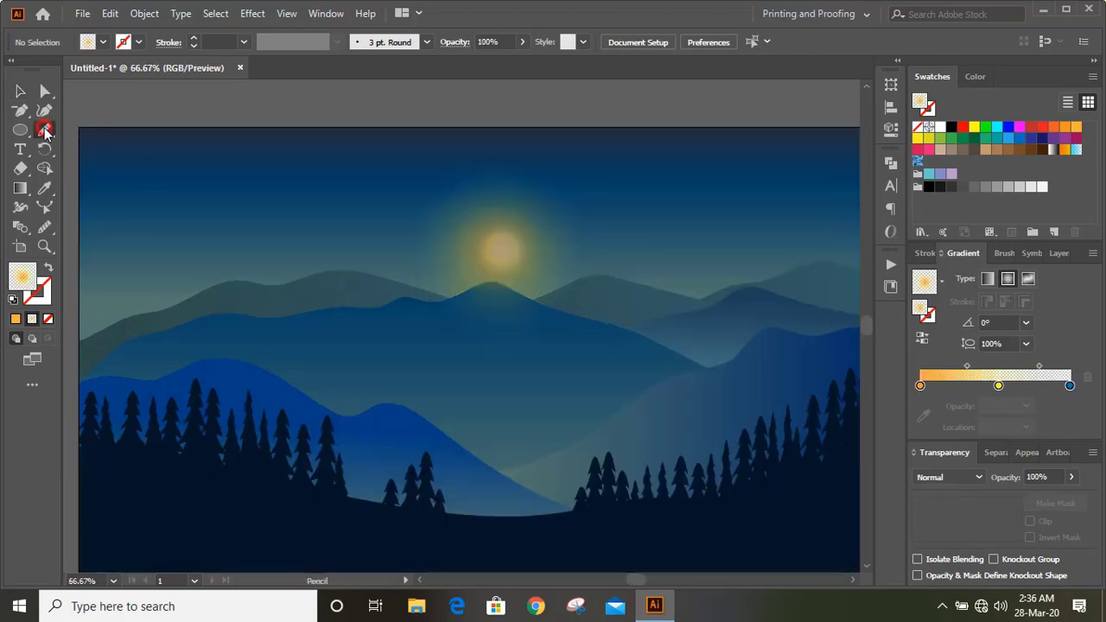
pyautogui.click(48, 319)
pyautogui.click(42, 297)
pyautogui.click(15, 318)
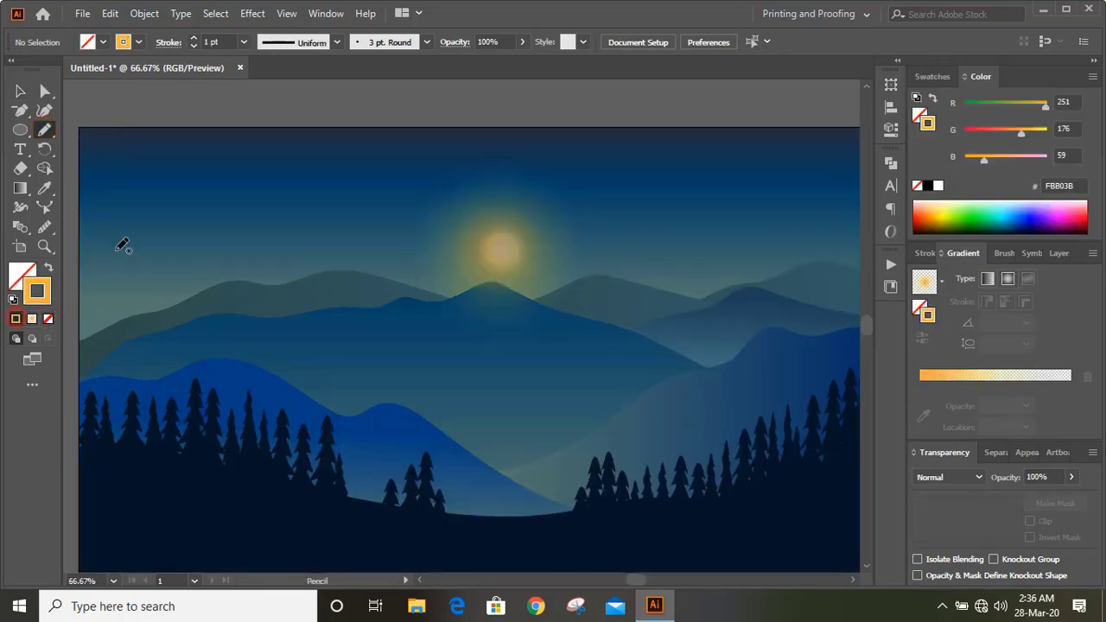
pyautogui.moveTo(194, 213)
pyautogui.mouseDown()
pyautogui.moveTo(256, 199)
pyautogui.moveTo(279, 245)
pyautogui.moveTo(165, 237)
pyautogui.moveTo(198, 212)
pyautogui.mouseUp()
# Draw a second, smaller orange-filled cloud without outline to the right of the first
pyautogui.click(15, 318)
pyautogui.click(48, 318)
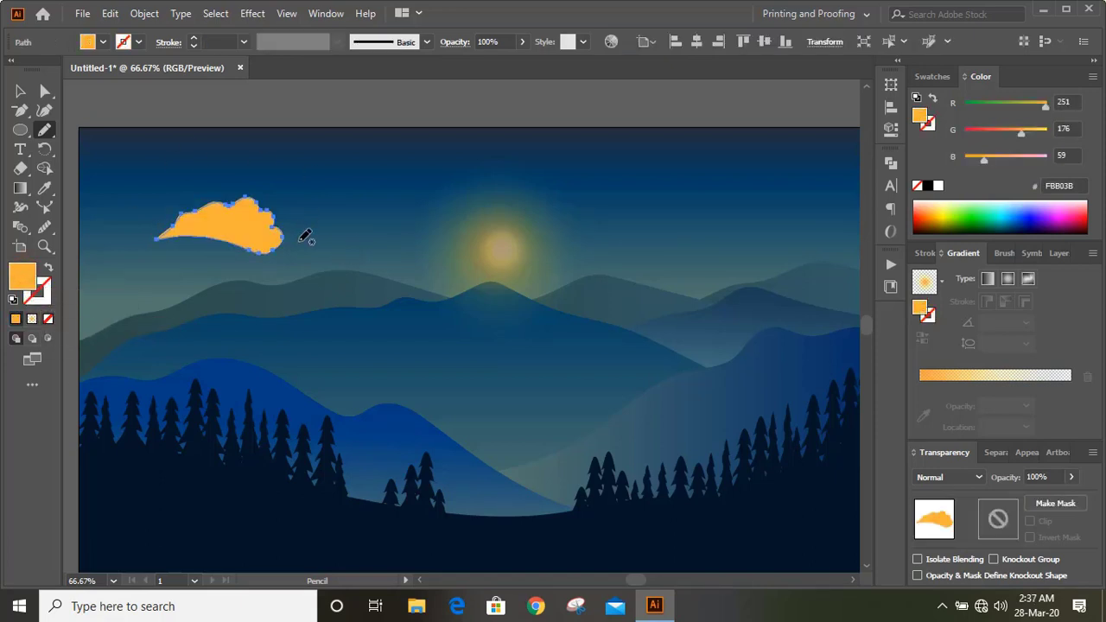
pyautogui.moveTo(288, 217)
pyautogui.mouseDown()
pyautogui.moveTo(338, 210)
pyautogui.moveTo(344, 223)
pyautogui.moveTo(315, 235)
pyautogui.moveTo(291, 221)
pyautogui.mouseUp()
pyautogui.click(15, 318)
pyautogui.click(20, 91)
pyautogui.scroll(-1, 241, 207)
pyautogui.click(241, 208)
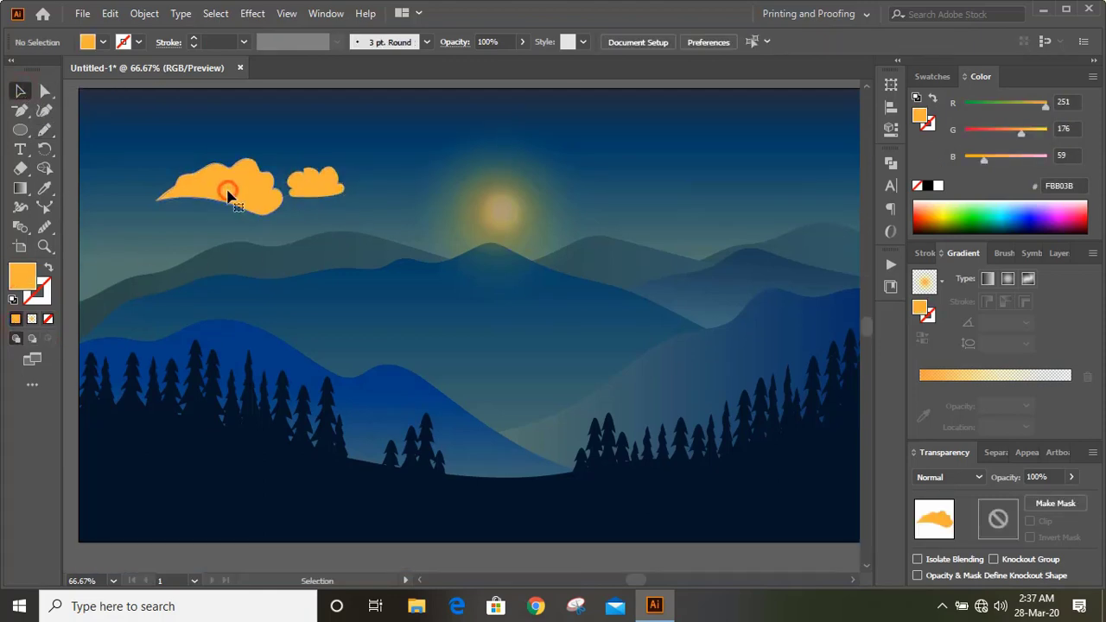
# Give the cloud a linear gradient with a white left stop and no yellow stop
pyautogui.click(968, 378)
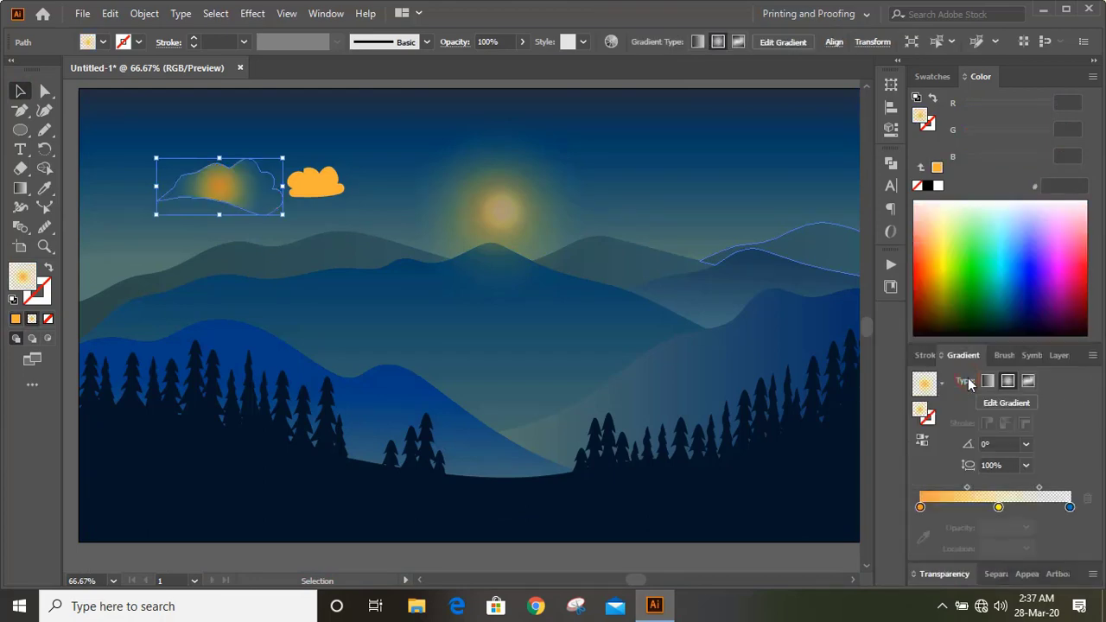
pyautogui.click(987, 381)
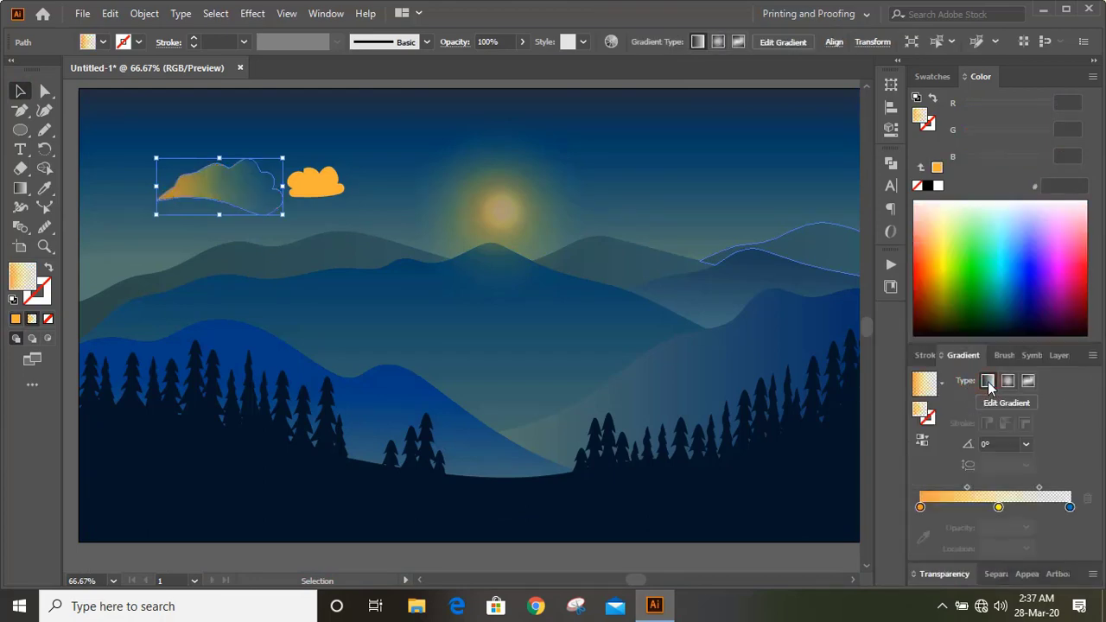
pyautogui.doubleClick(920, 507)
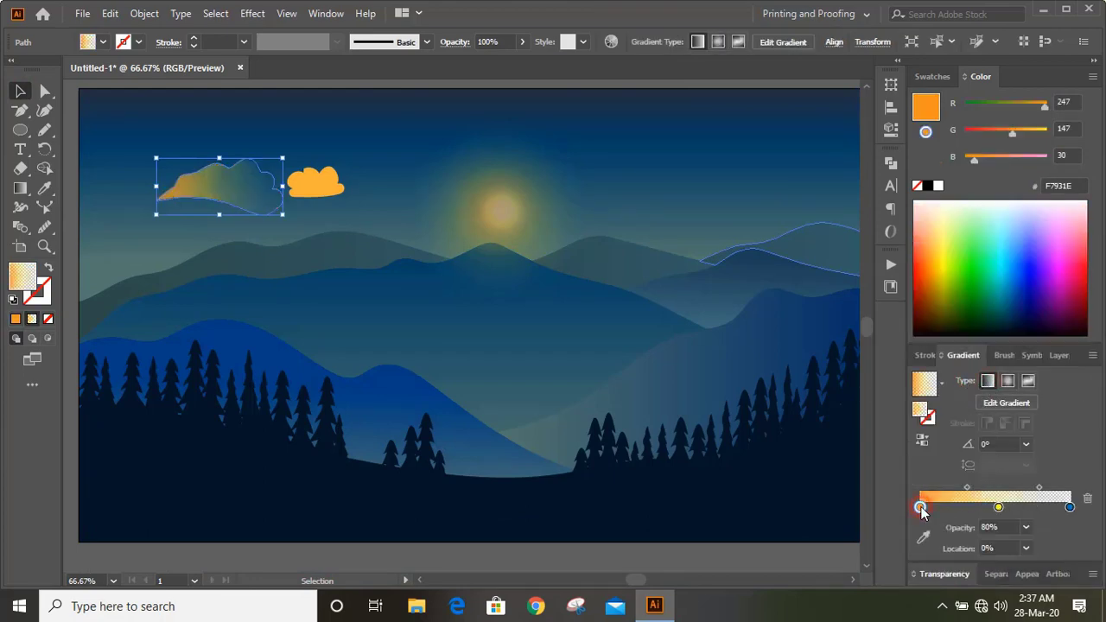
pyautogui.click(884, 349)
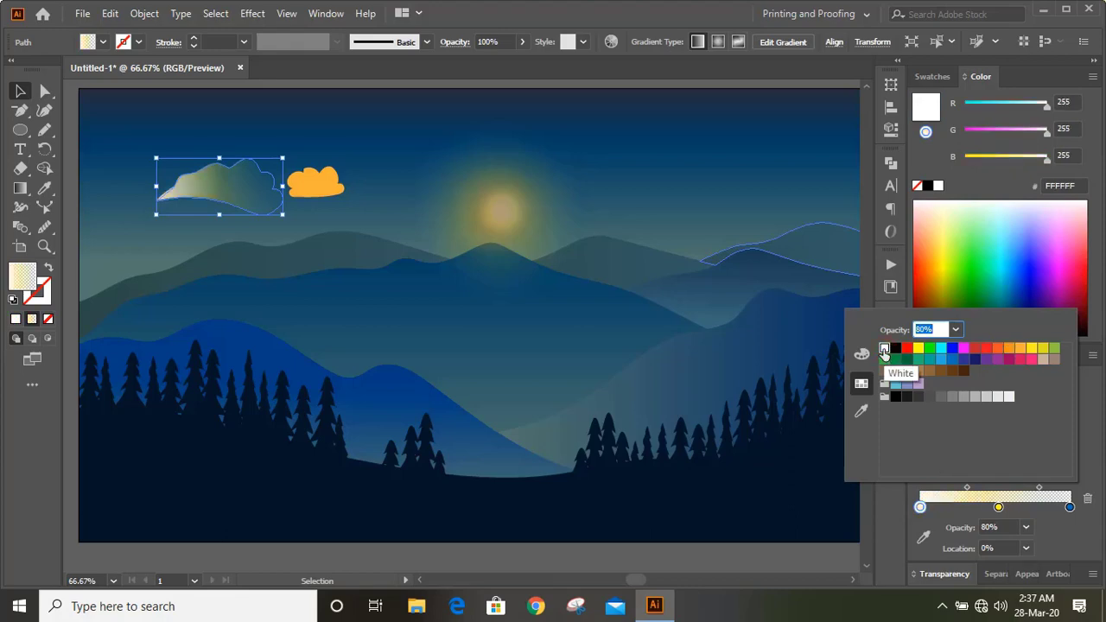
pyautogui.click(998, 507)
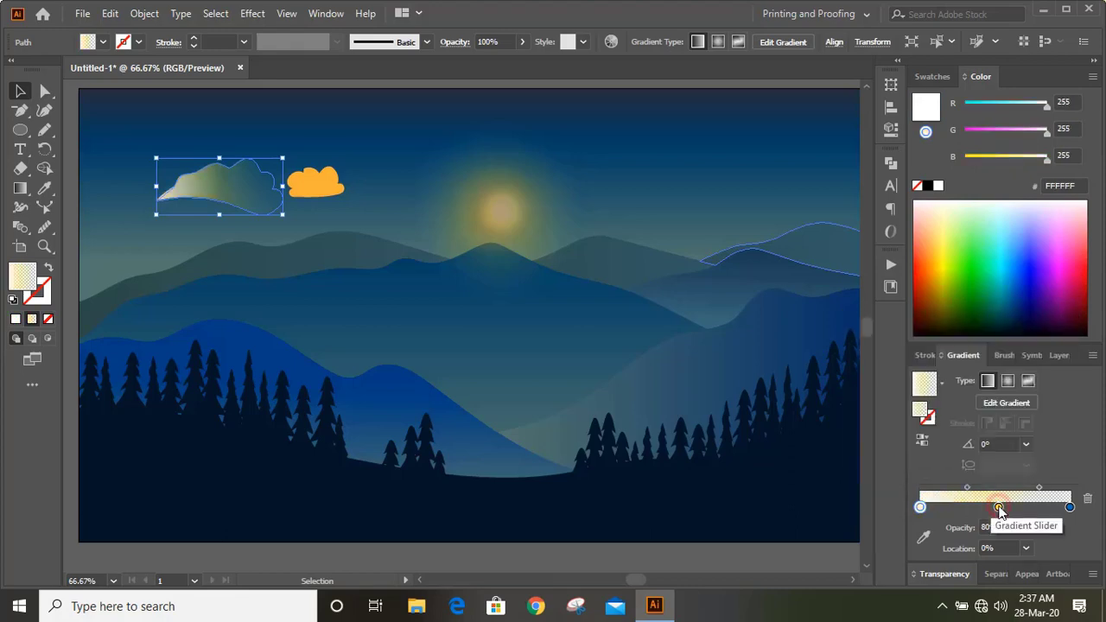
pyautogui.moveTo(999, 508); pyautogui.dragTo(1014, 520)
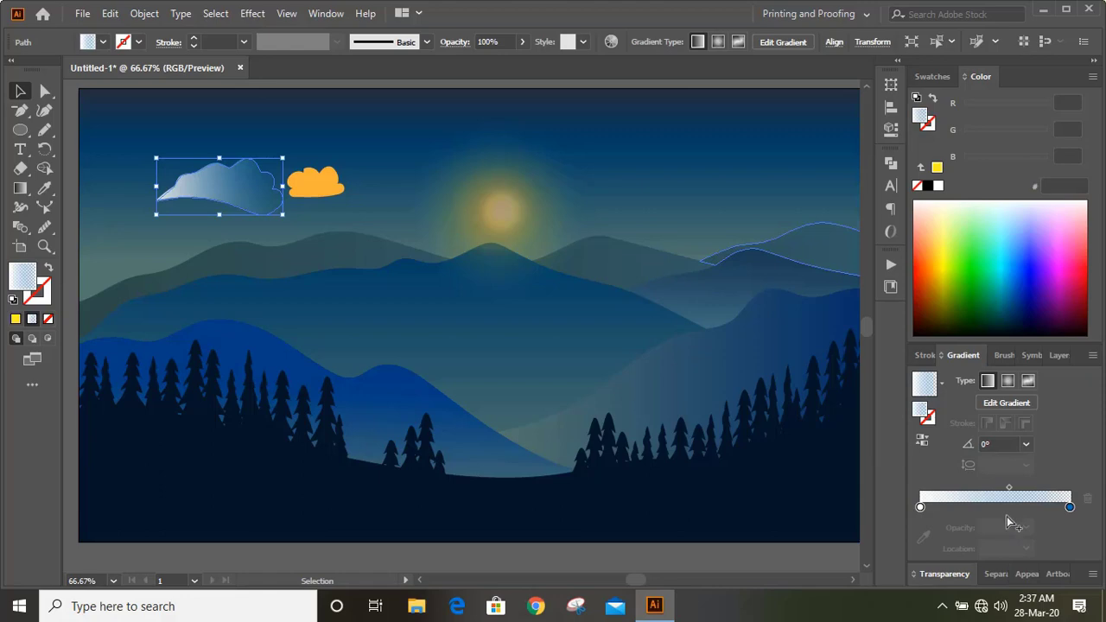
# Set the white gradient stop's opacity to 50%
pyautogui.scroll(1, 760, 445)
pyautogui.click(920, 508)
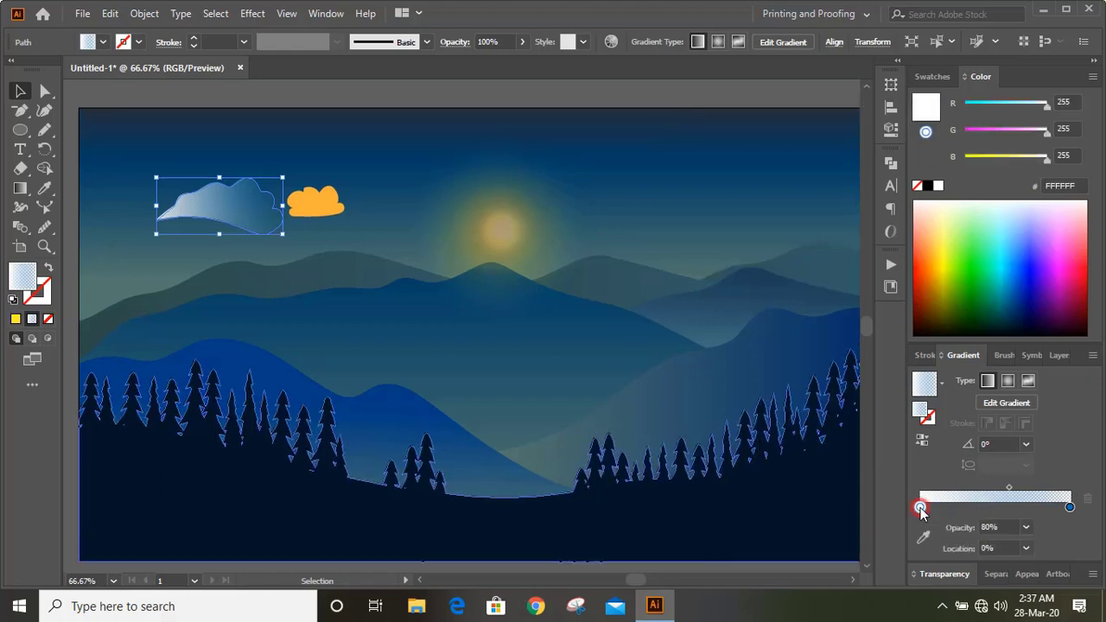
pyautogui.click(1023, 526)
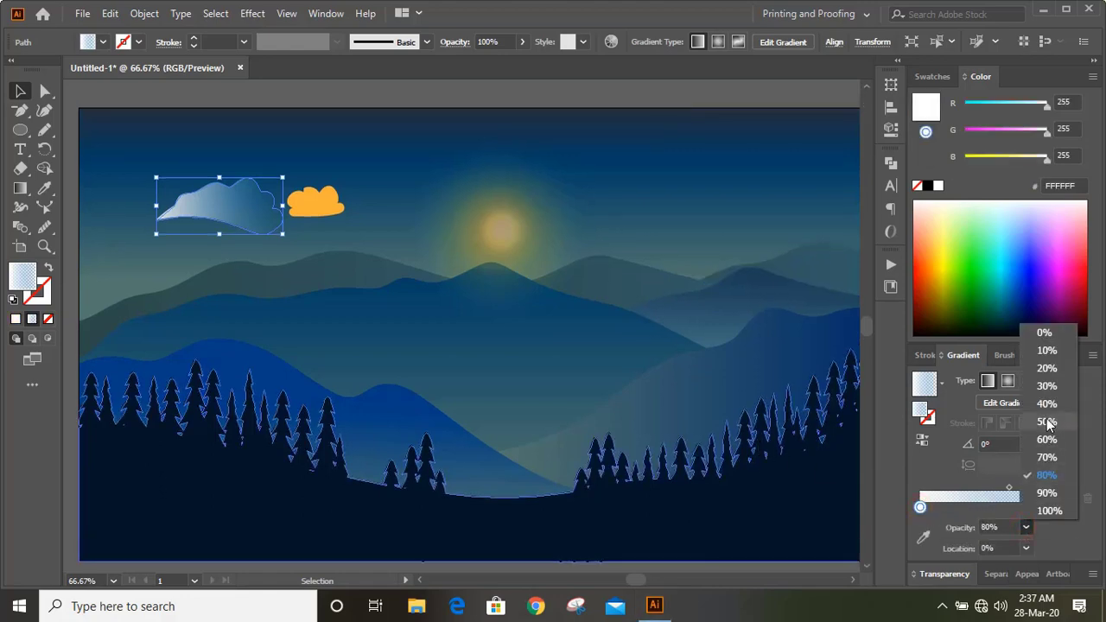
pyautogui.click(1046, 419)
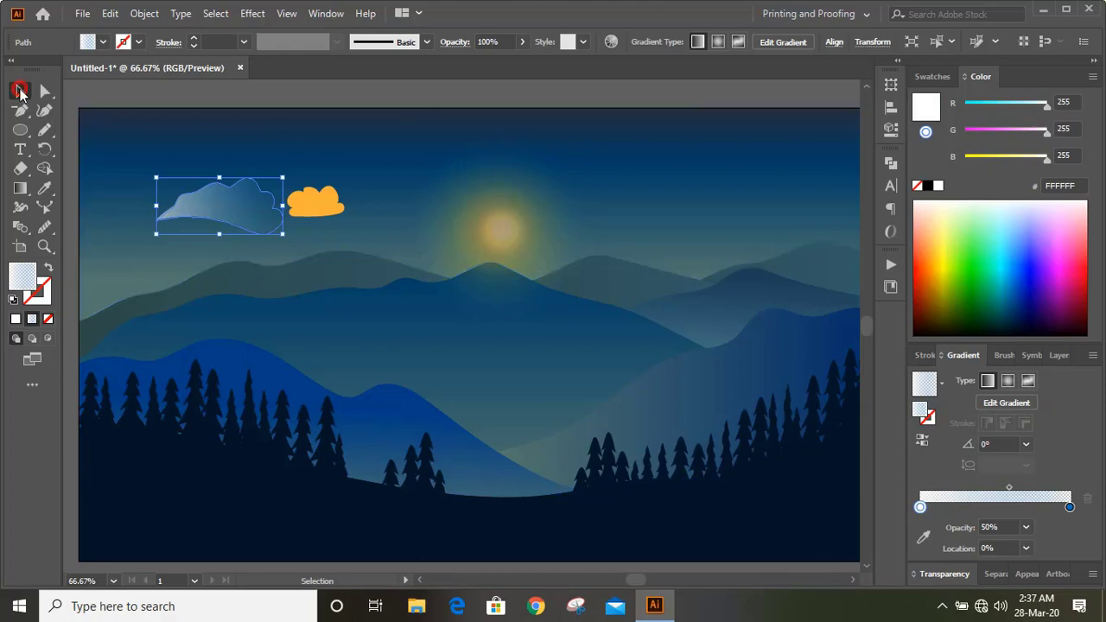
pyautogui.click(134, 88)
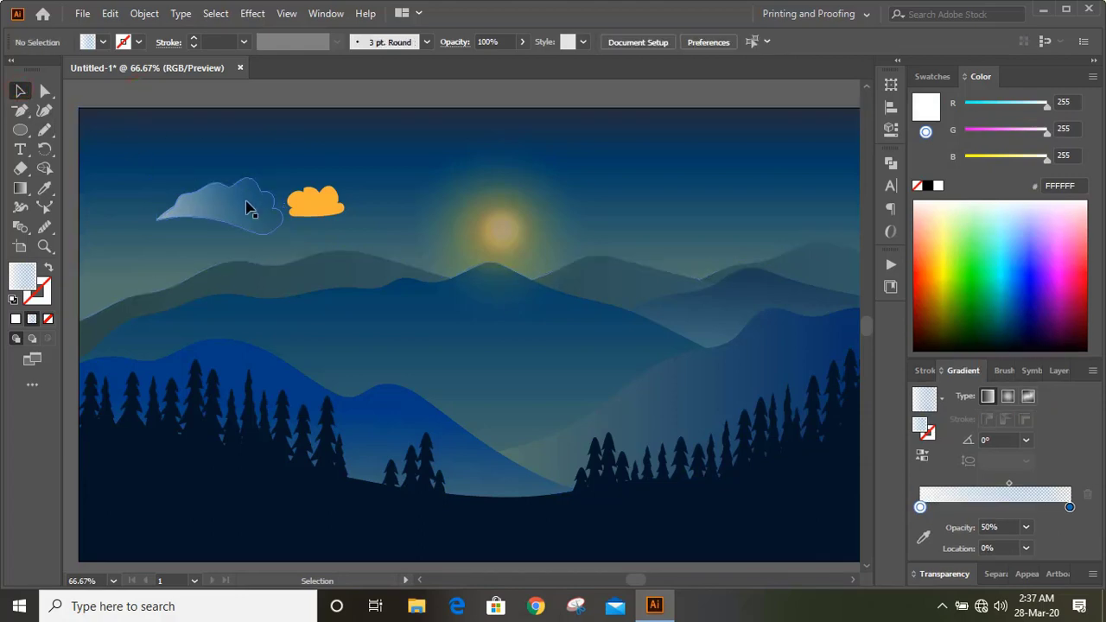
pyautogui.click(247, 205)
# Drag the cloud's gradient top to bottom with the Gradient tool
pyautogui.click(20, 188)
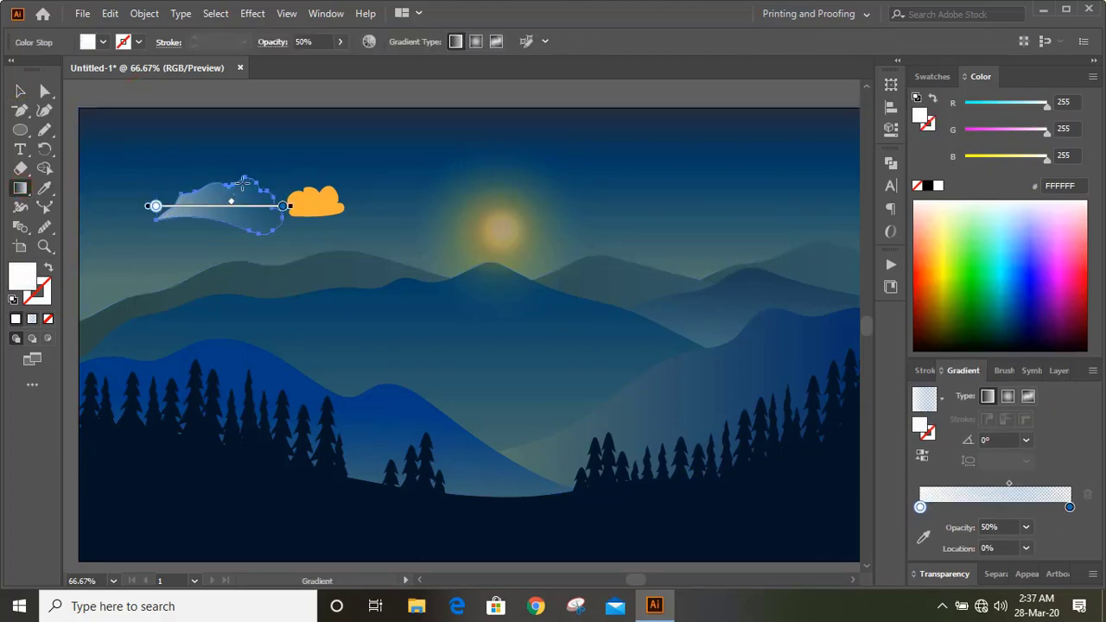
pyautogui.moveTo(241, 183)
pyautogui.mouseDown()
pyautogui.moveTo(244, 214)
pyautogui.moveTo(222, 240)
pyautogui.moveTo(220, 215)
pyautogui.mouseUp()
pyautogui.click(20, 91)
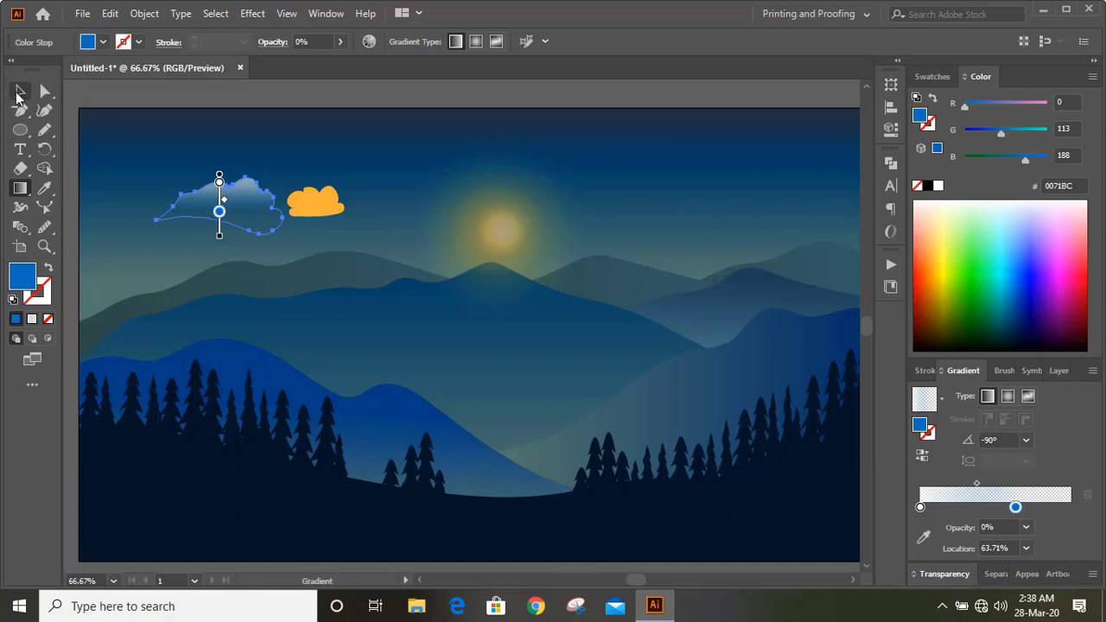
pyautogui.click(110, 94)
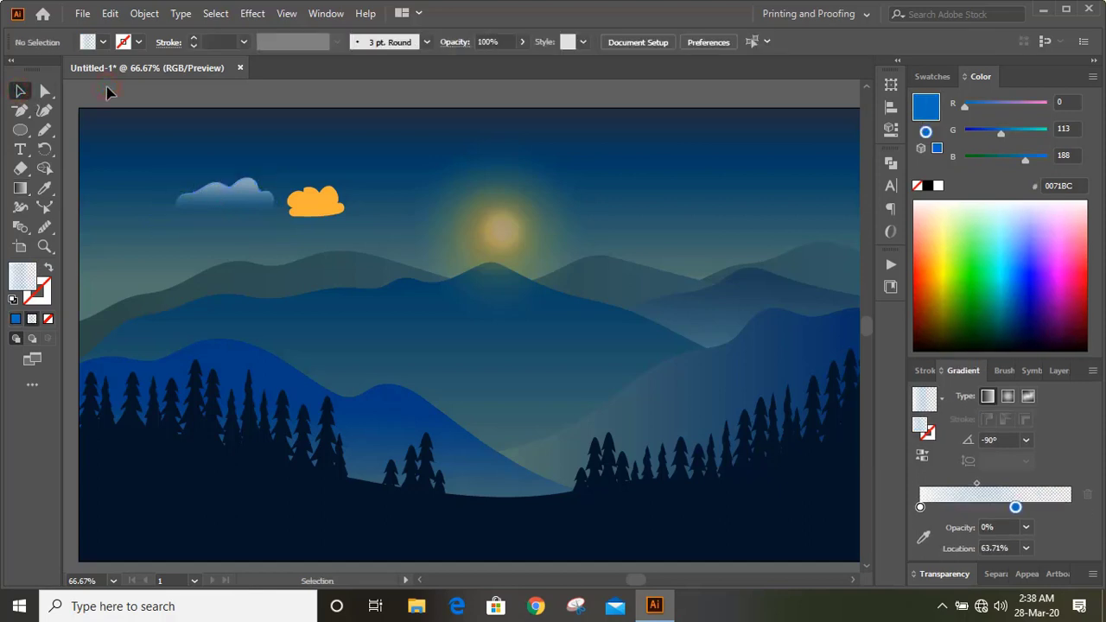
pyautogui.click(255, 212)
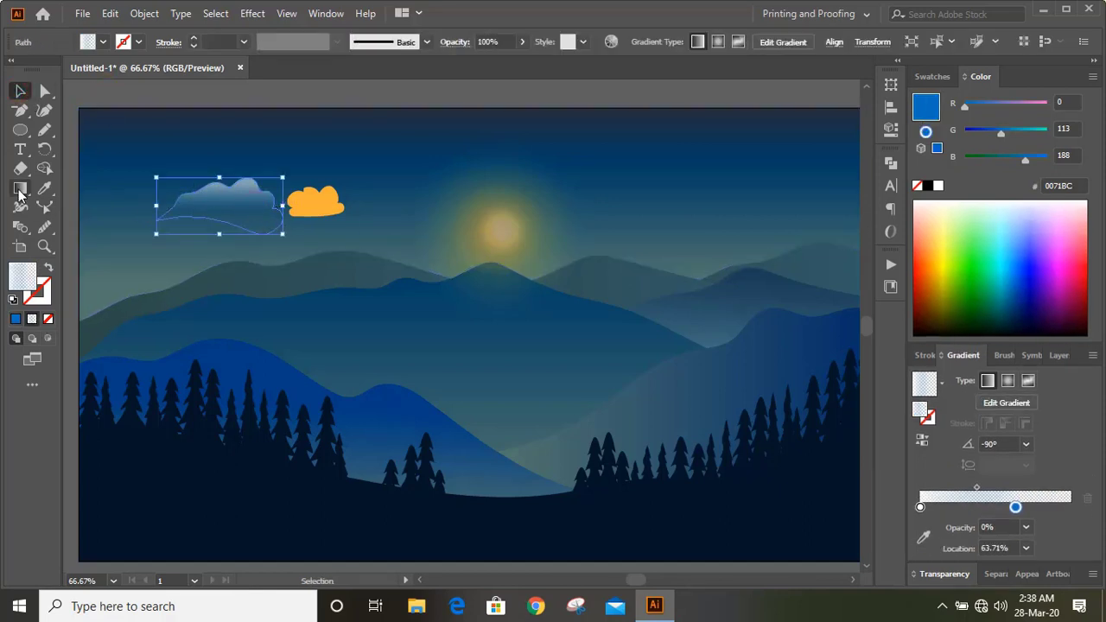
# Redraw the vertical gradient and move the blue stop to the gradient's end
pyautogui.press('g')
pyautogui.moveTo(241, 177); pyautogui.dragTo(240, 219)
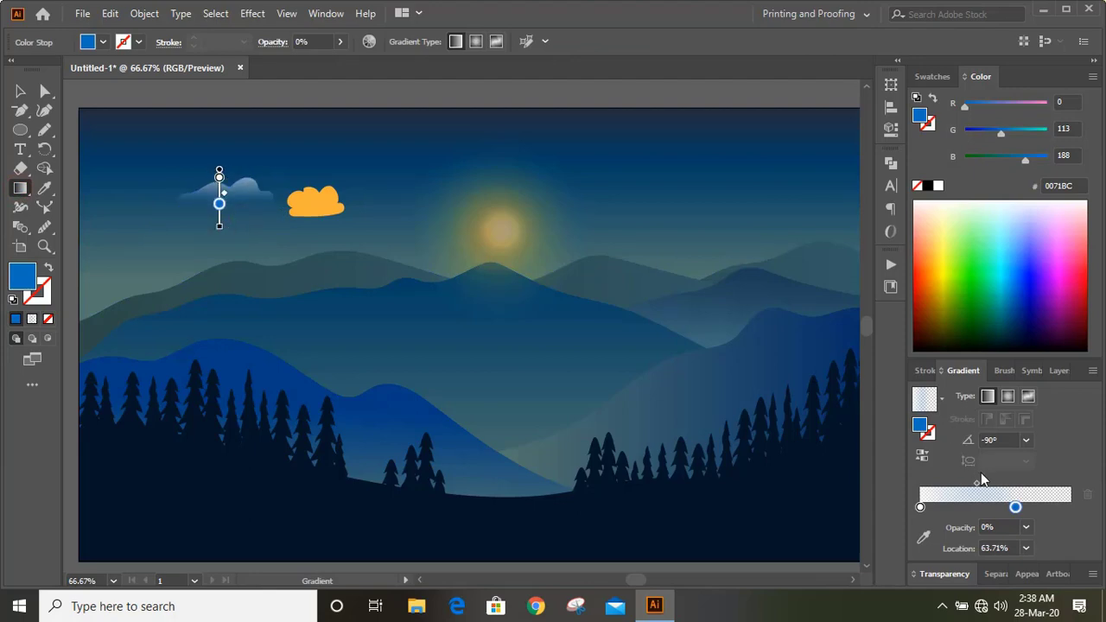
pyautogui.moveTo(1015, 510); pyautogui.dragTo(1070, 507)
pyautogui.moveTo(991, 486); pyautogui.dragTo(996, 484)
pyautogui.click(19, 91)
pyautogui.click(143, 96)
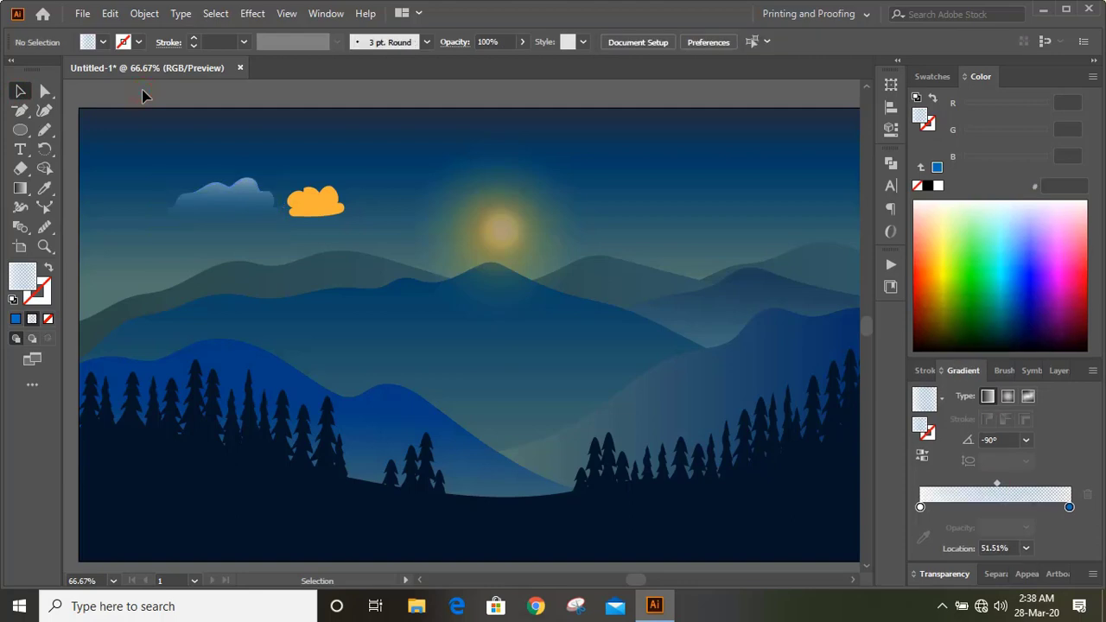
# Set the cloud's gradient midpoint to 30%
pyautogui.click(231, 199)
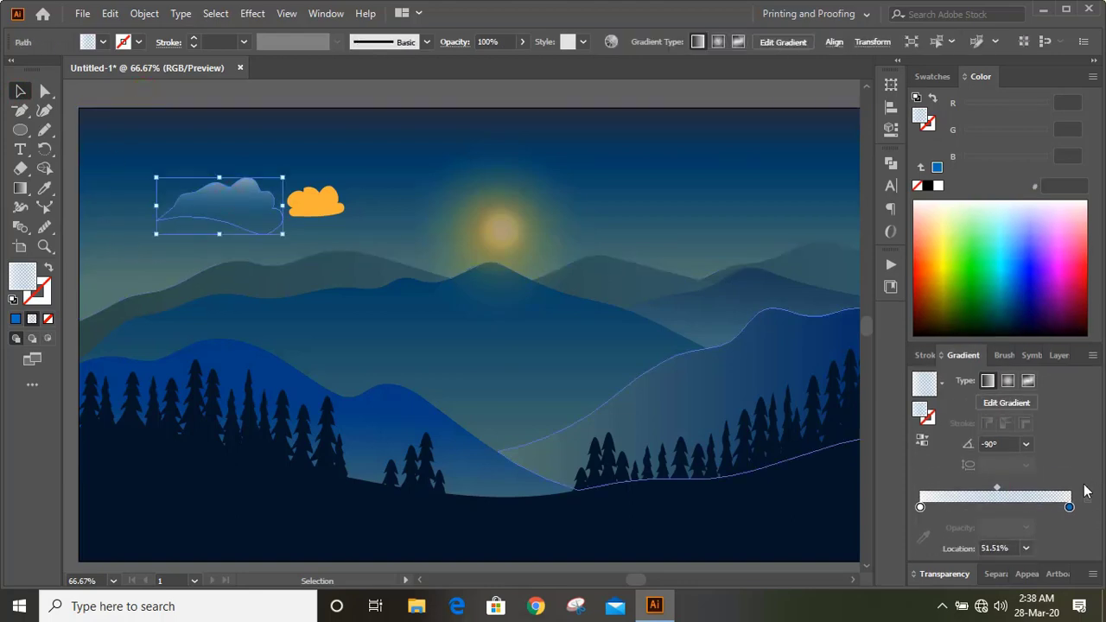
pyautogui.click(1026, 548)
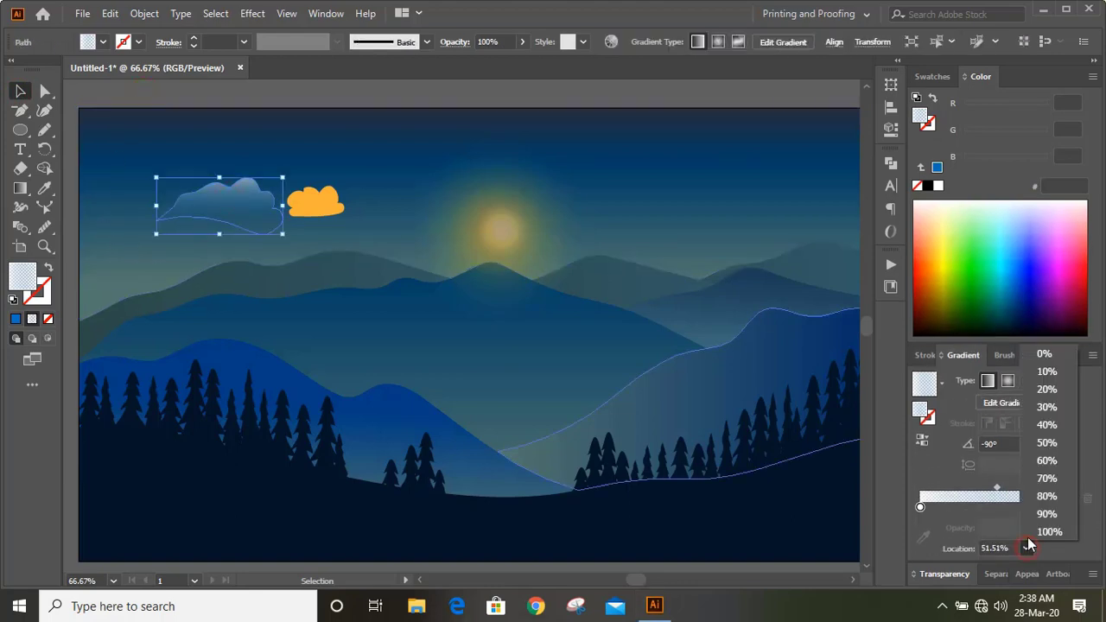
pyautogui.click(1044, 413)
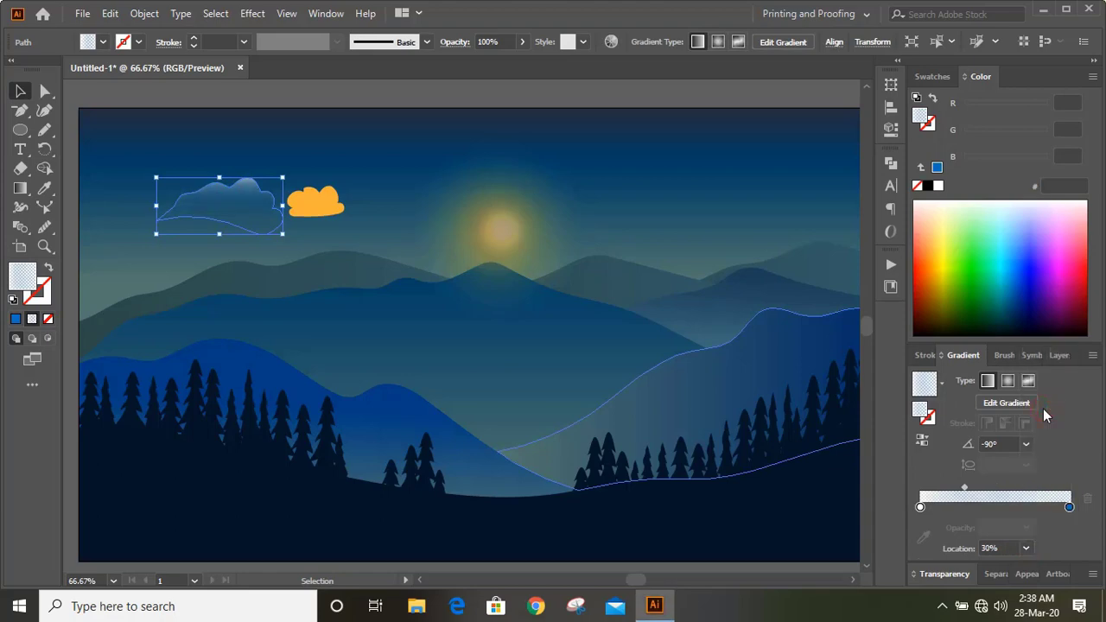
pyautogui.click(290, 96)
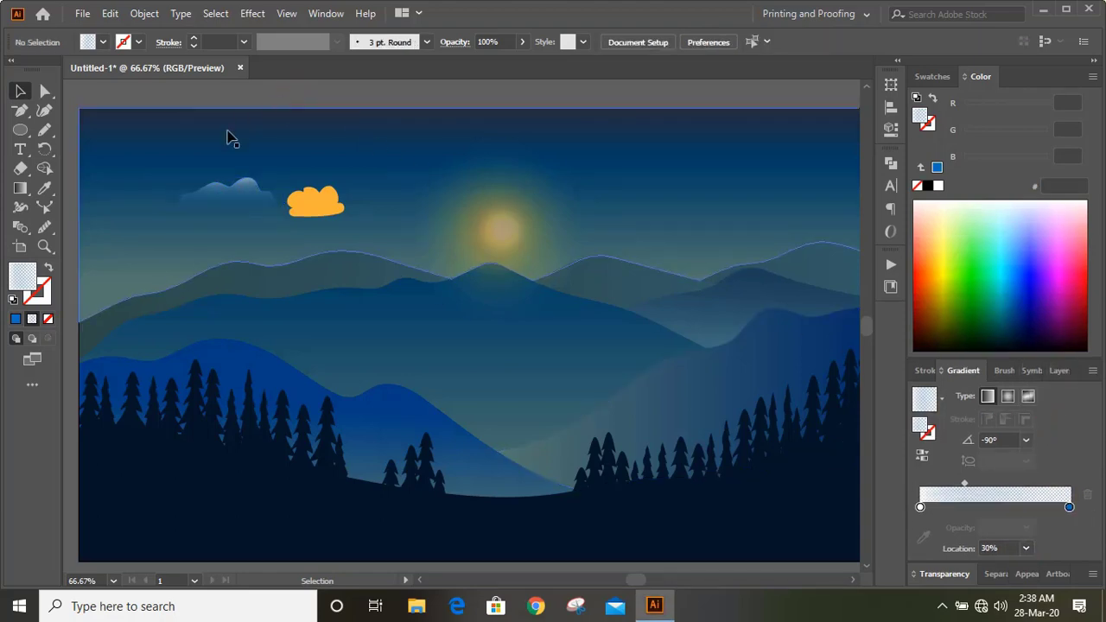
# Copy the left cloud's gradient onto the small cloud with the Eyedropper, running vertically
pyautogui.click(329, 216)
pyautogui.click(45, 188)
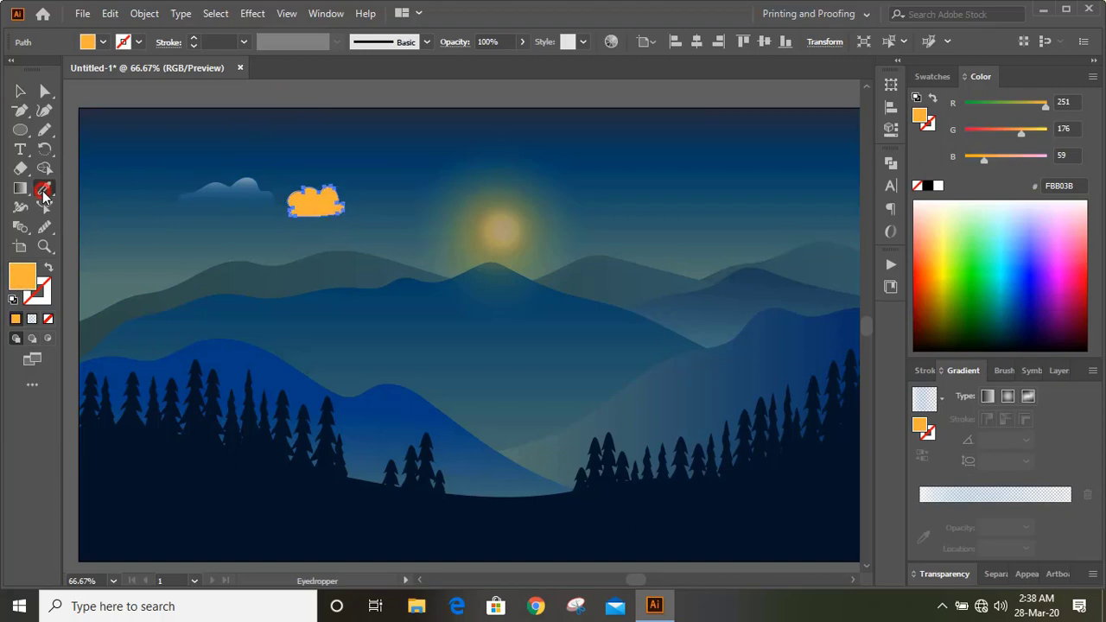
pyautogui.click(227, 192)
pyautogui.click(19, 188)
pyautogui.moveTo(313, 184); pyautogui.dragTo(315, 207)
# Alt-drag a copy of a cloud across the sky
pyautogui.click(19, 91)
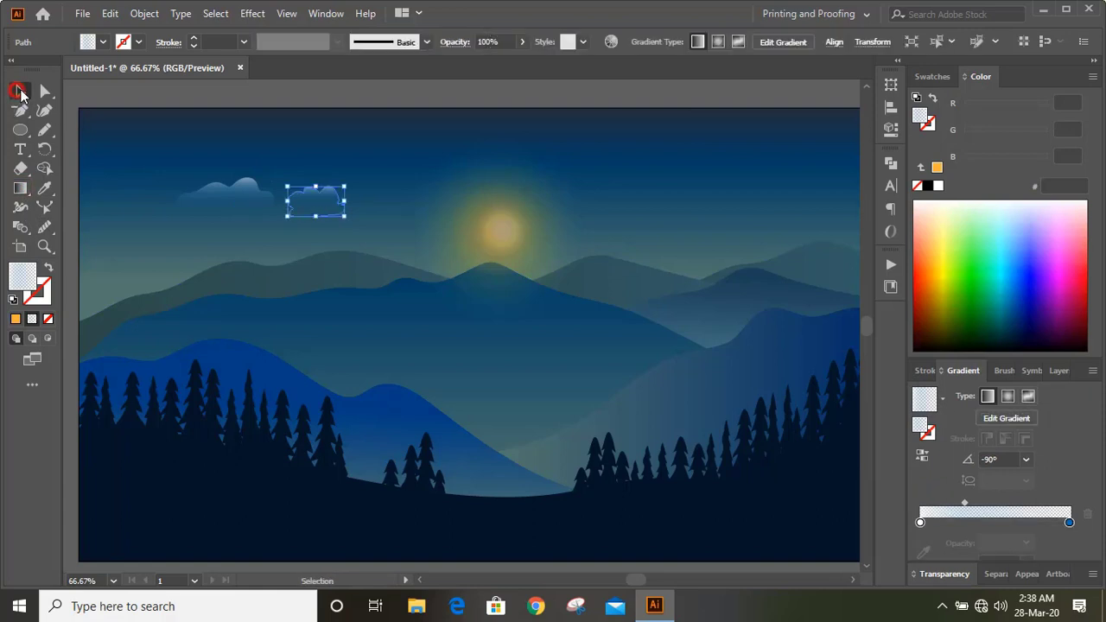
pyautogui.click(155, 101)
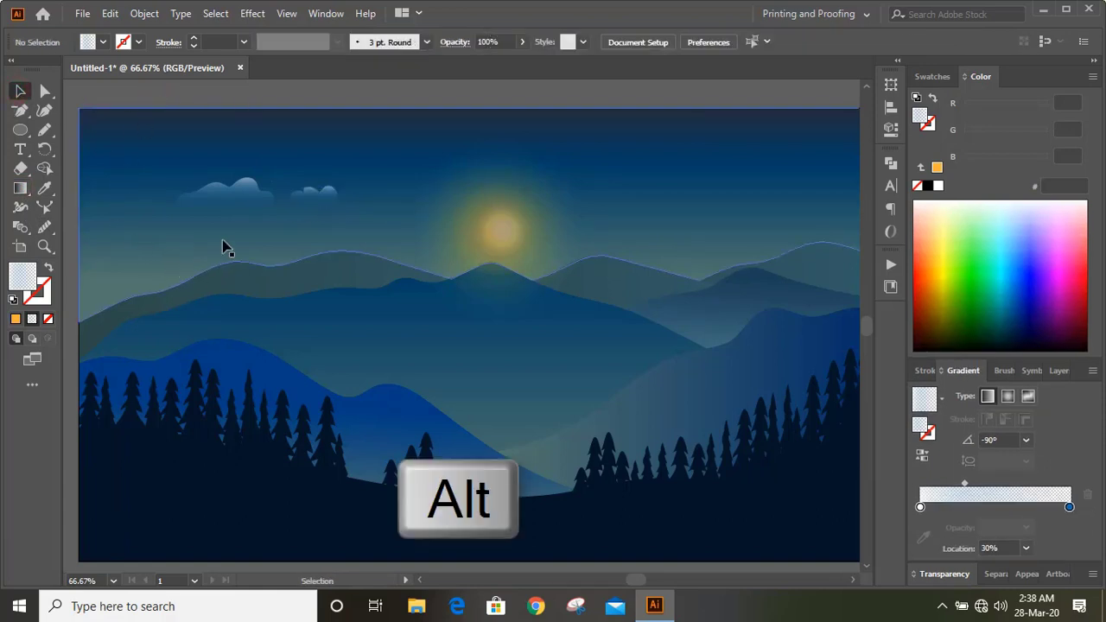
pyautogui.moveTo(251, 202); pyautogui.dragTo(643, 231)
pyautogui.click(644, 92)
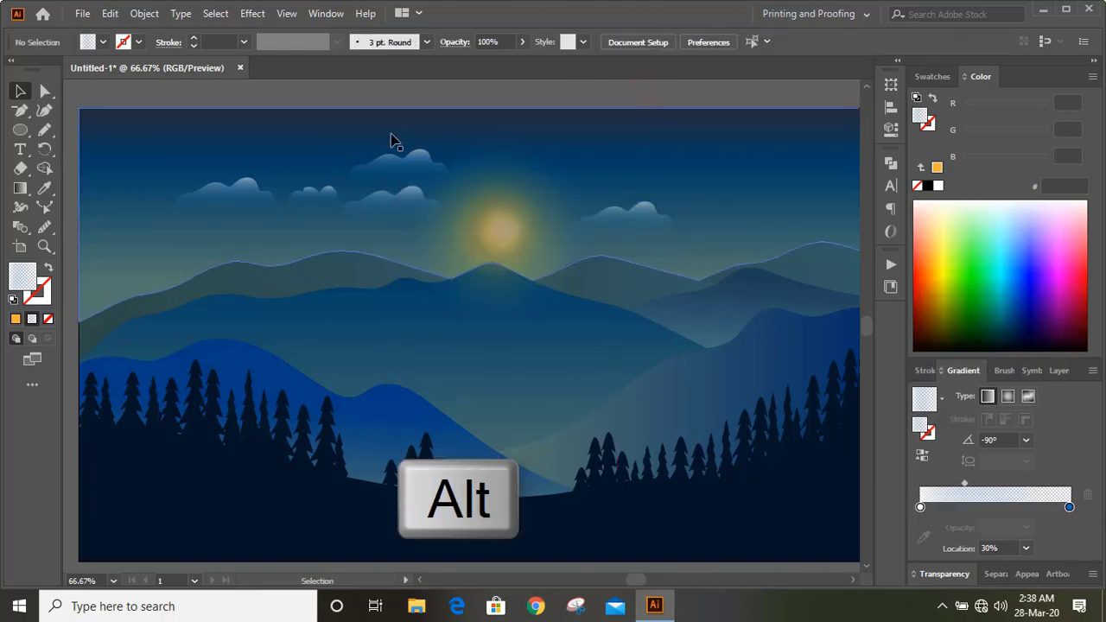